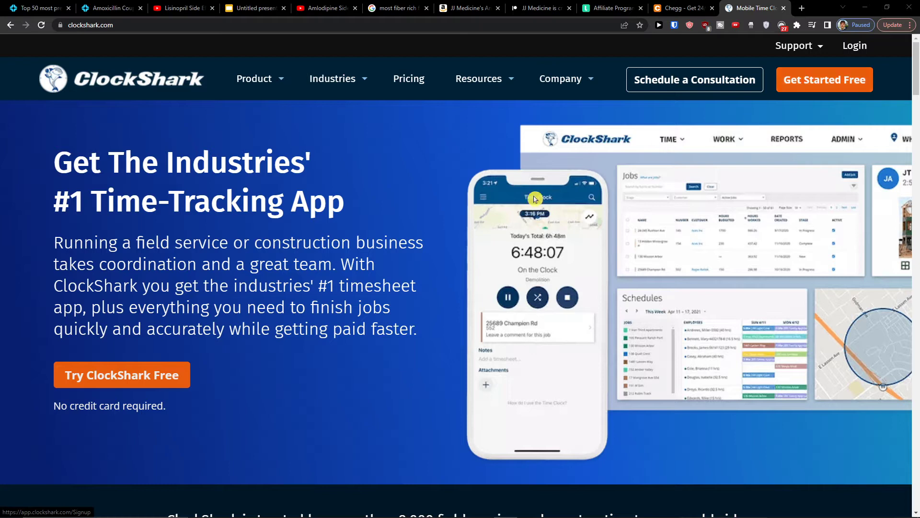
# Step: Start the ClockShark free-trial sign-up and open temp-mail.org in a new tab for a temporary address
pyautogui.click(152, 385)
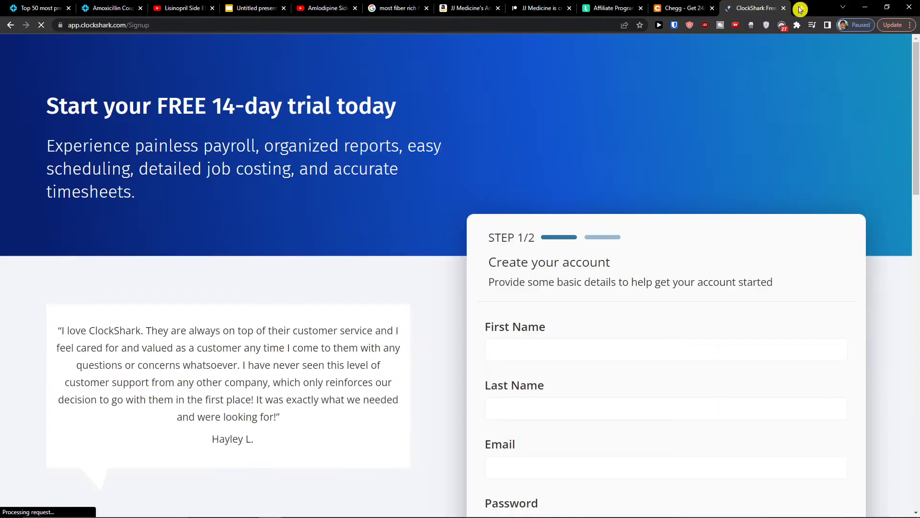
pyautogui.click(800, 9)
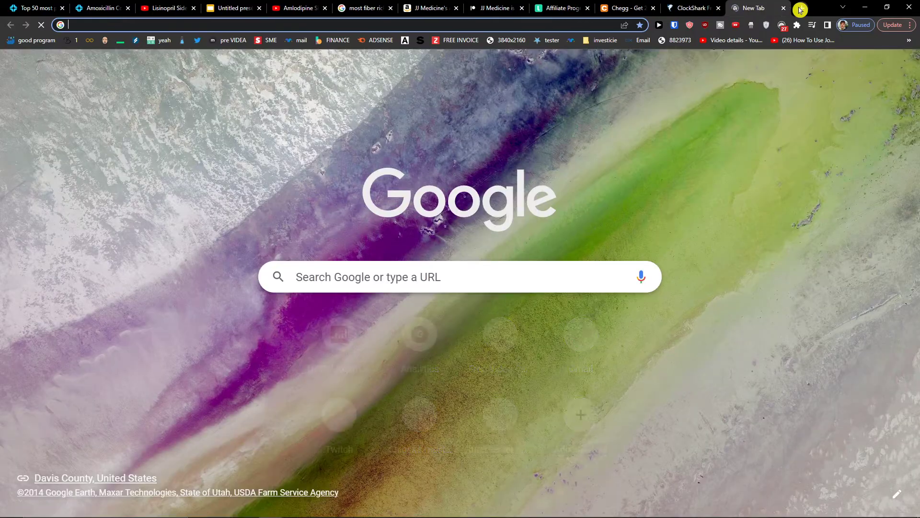
pyautogui.write('temp')
pyautogui.press('Return')
pyautogui.click(692, 8)
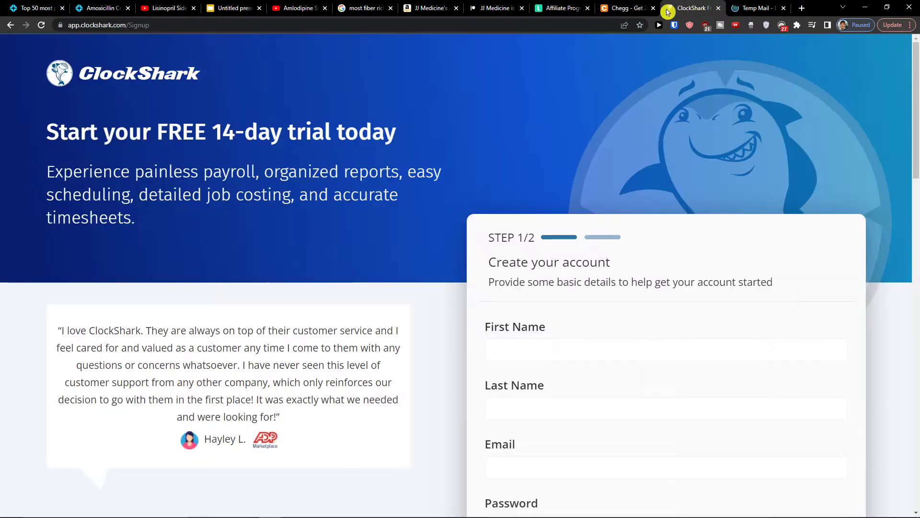
pyautogui.scroll(-4, 545, 328)
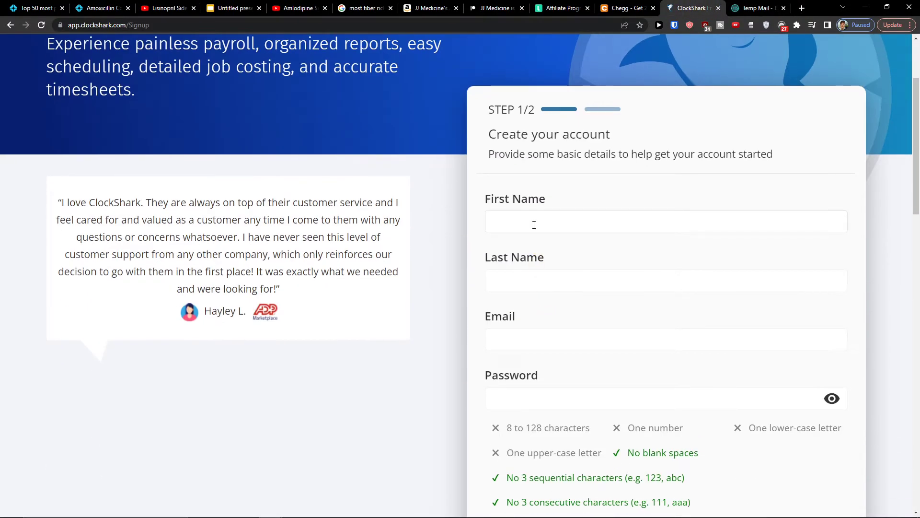
# Step: Enter the owner's name, paste the temporary e-mail, set a valid password, and continue to company details
pyautogui.write('Stonelius')
pyautogui.click(748, 8)
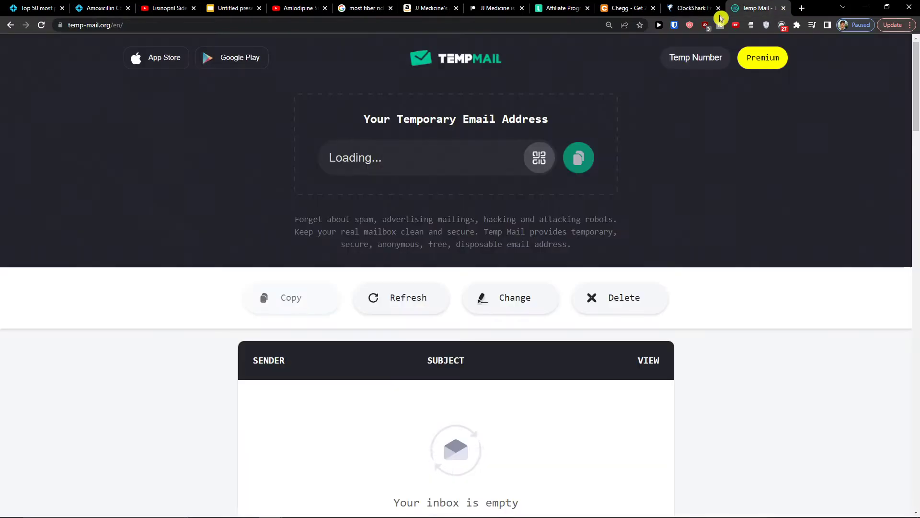
pyautogui.click(701, 6)
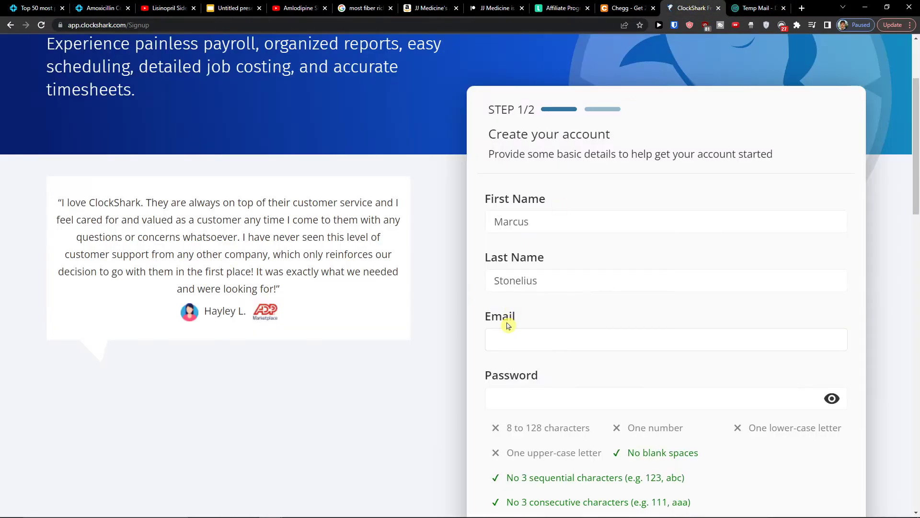
pyautogui.hotkey('ctrl', 'v')
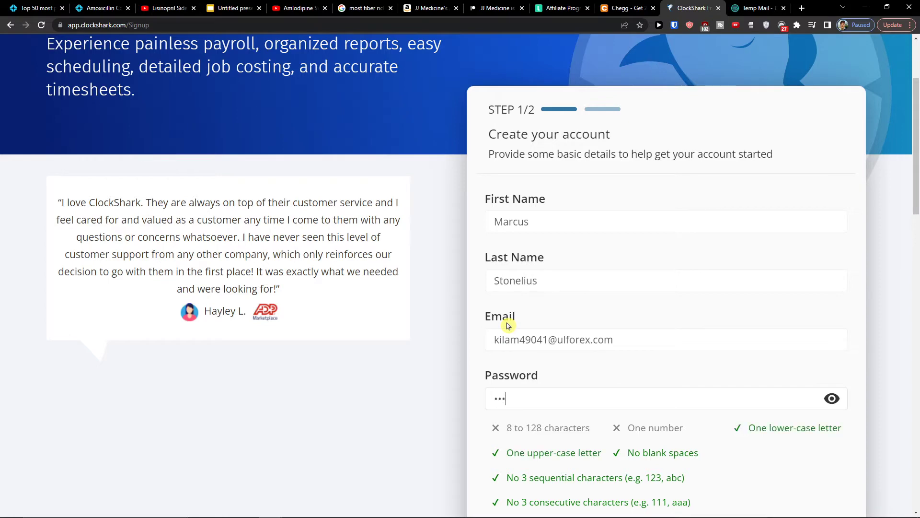
pyautogui.scroll(-4, 509, 326)
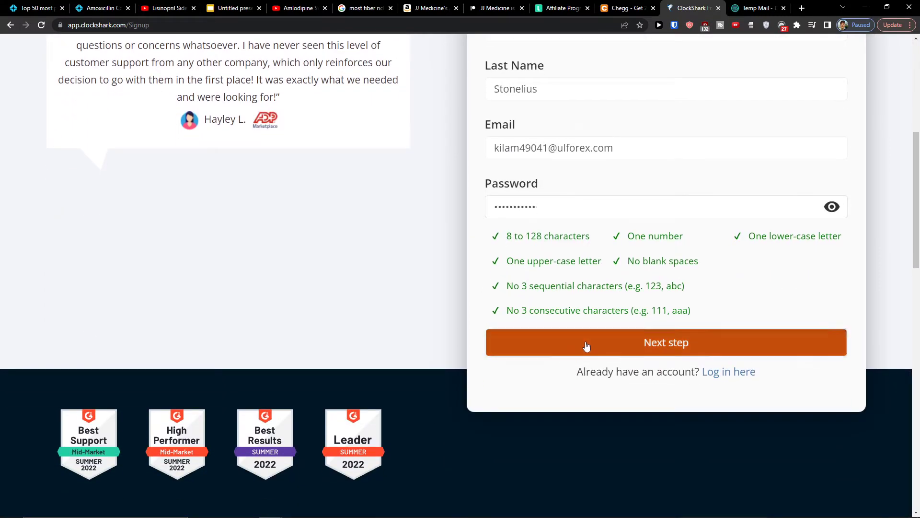
pyautogui.click(586, 346)
pyautogui.scroll(5, 395, 267)
pyautogui.click(516, 226)
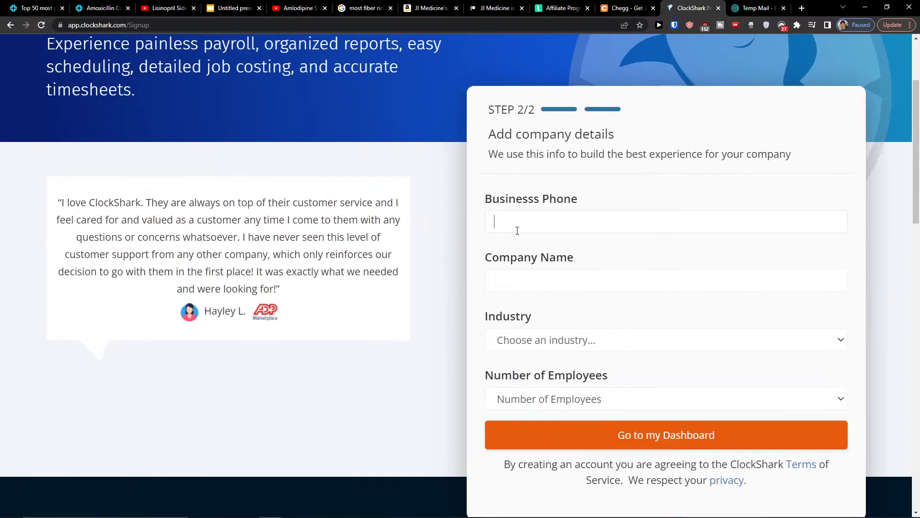
# Step: Enter the business phone number and the company name
pyautogui.press('Tab')
pyautogui.hotkey('ctrl', 'v')
pyautogui.write('a')
pyautogui.hotkey('ctrl', 'a')
pyautogui.write('Sun w')
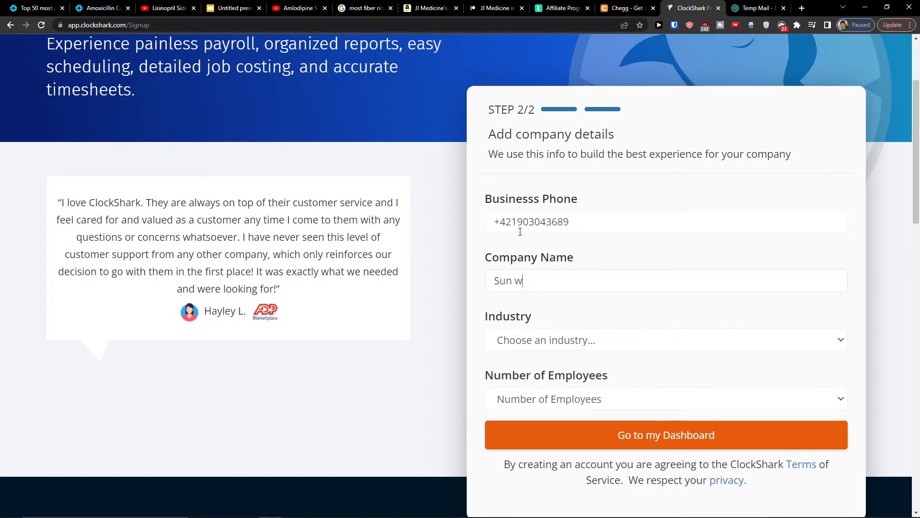
# Step: Set the industry to Concrete with 1-10 employees and create the account
pyautogui.click(508, 339)
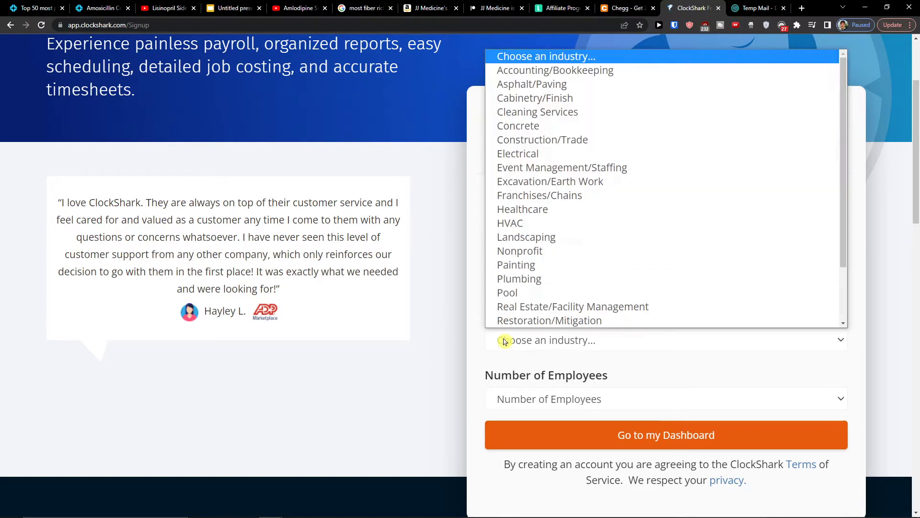
pyautogui.click(575, 130)
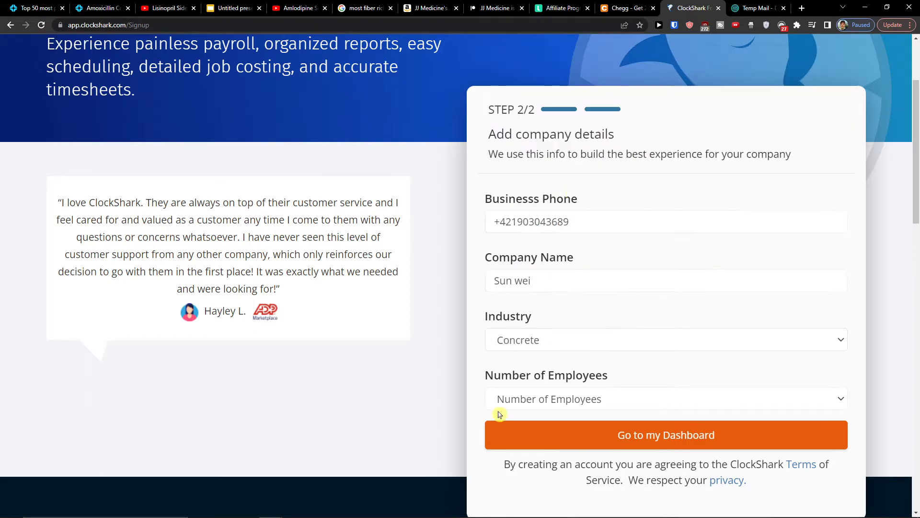
pyautogui.click(523, 400)
pyautogui.click(529, 430)
pyautogui.scroll(-2, 479, 441)
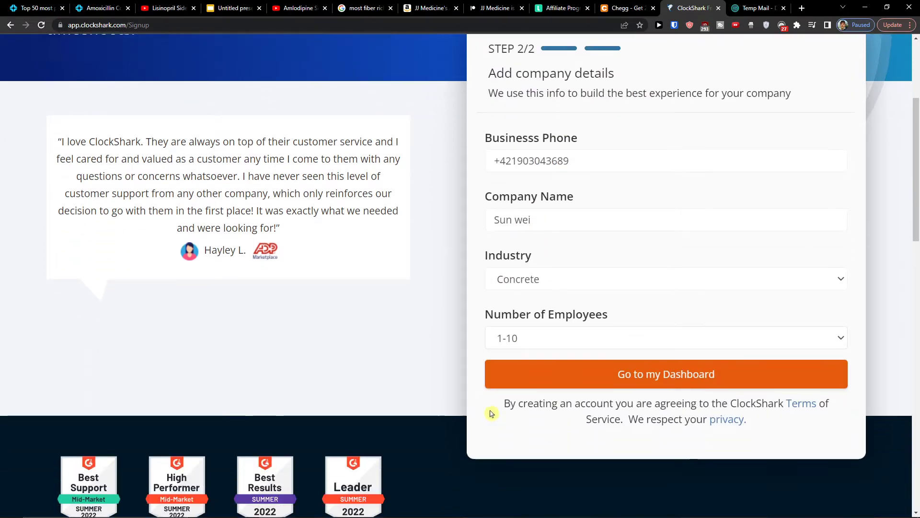
pyautogui.scroll(2, 532, 446)
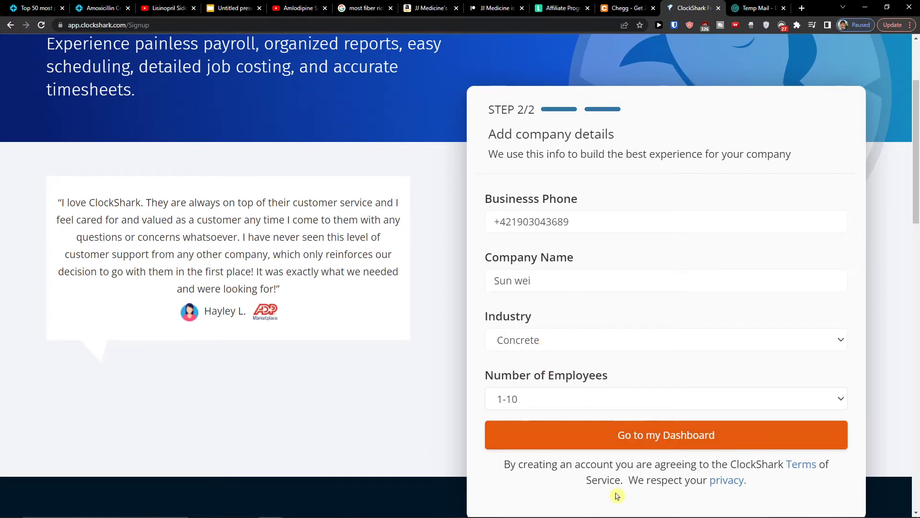
pyautogui.click(613, 434)
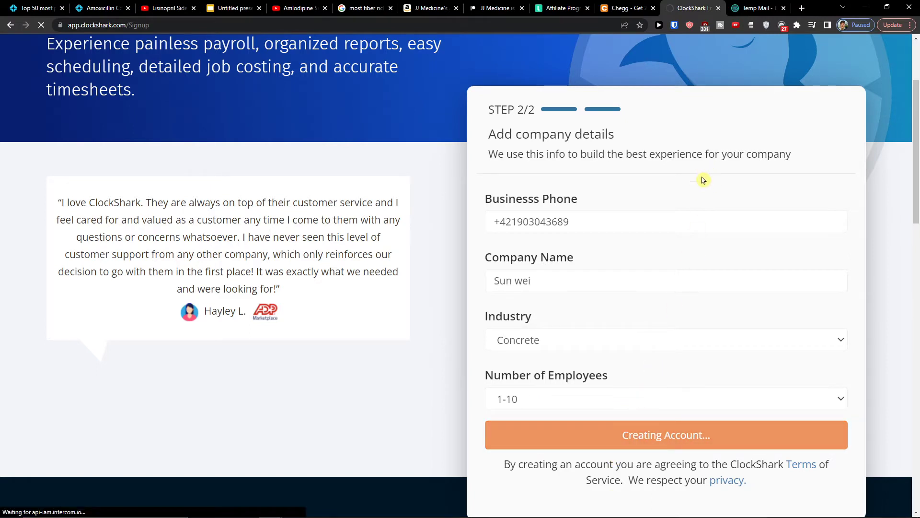
# Step: Go to Add People, dismiss the employee introduction, and open the Add Employee form
pyautogui.moveTo(677, 4); pyautogui.dragTo(209, 6)
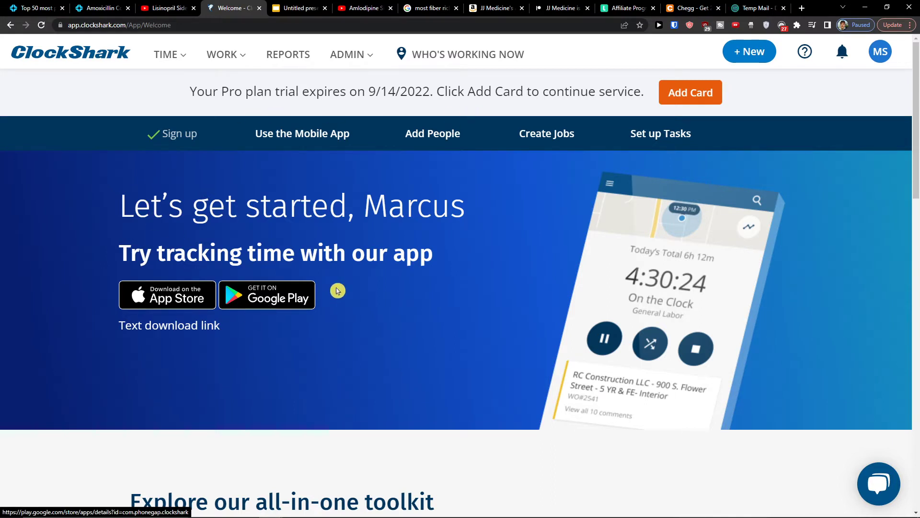
pyautogui.click(307, 138)
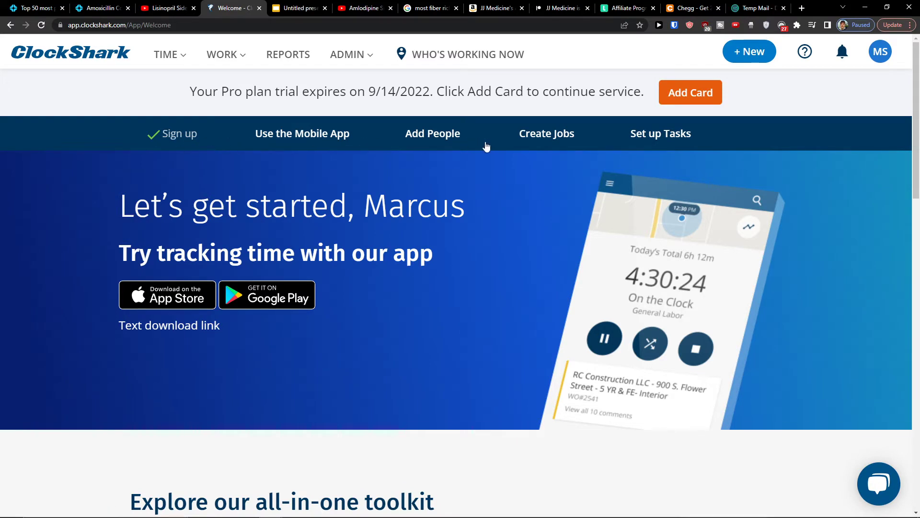
pyautogui.click(429, 137)
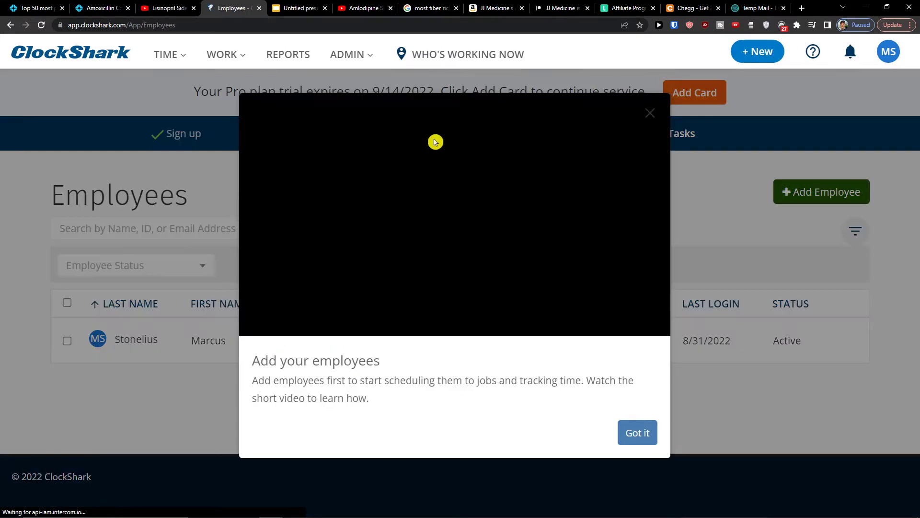
pyautogui.moveTo(565, 363); pyautogui.dragTo(602, 437)
pyautogui.click(621, 436)
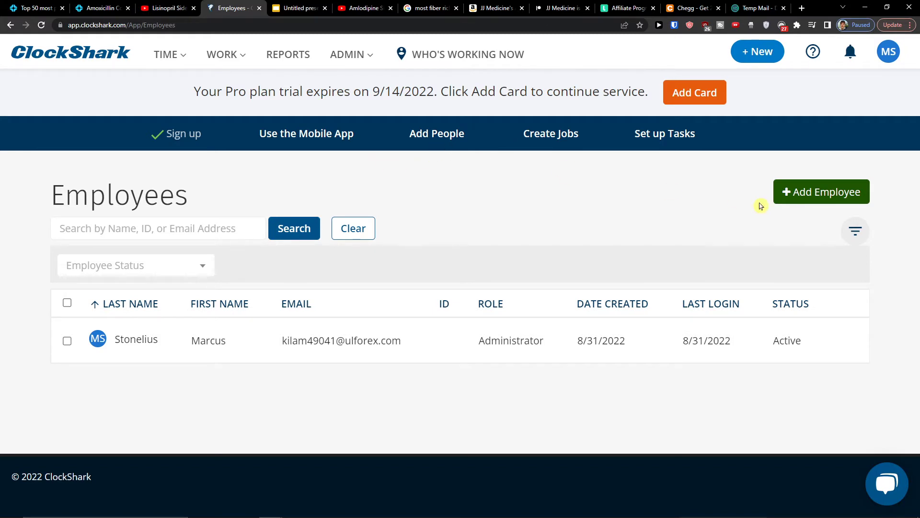
pyautogui.click(832, 191)
# Step: Enter the employee's first and last name, employee ID 1559, and e-mail address
pyautogui.click(281, 224)
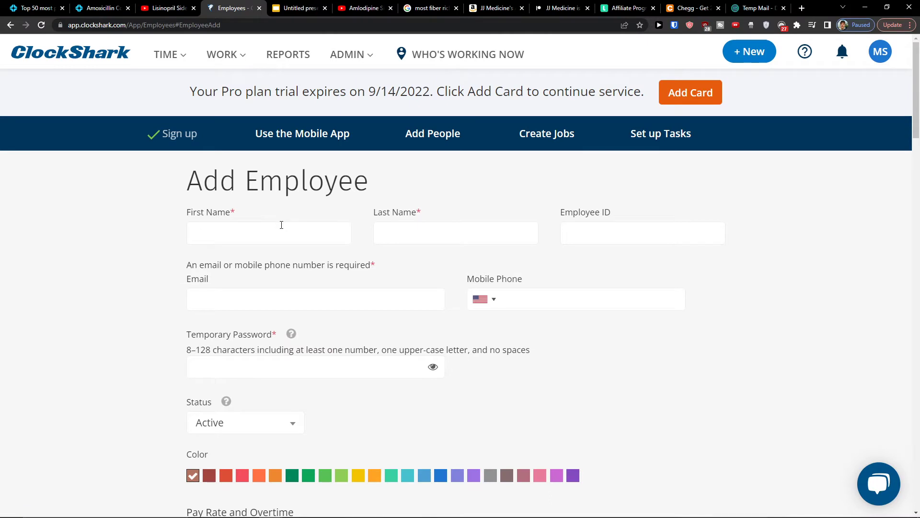
pyautogui.write('MarcuEmplo')
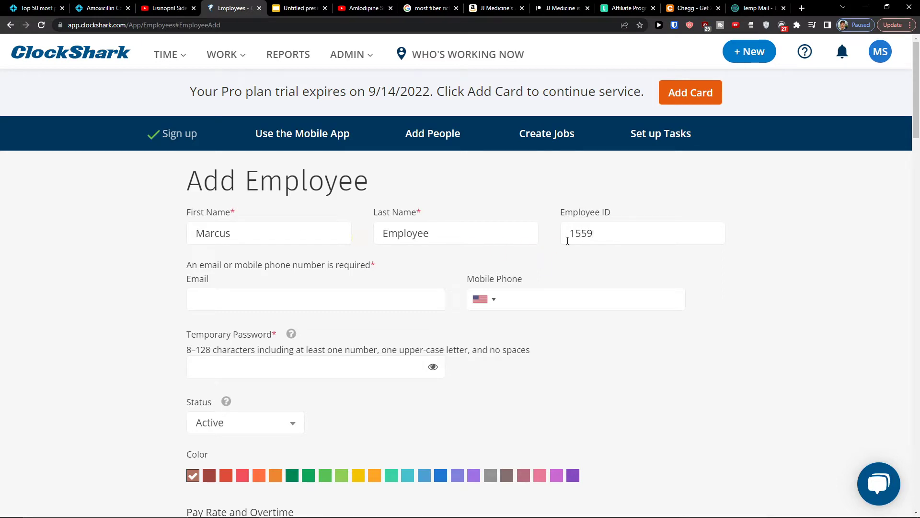
pyautogui.doubleClick(643, 240)
pyautogui.click(194, 289)
pyautogui.scroll(-1, 177, 291)
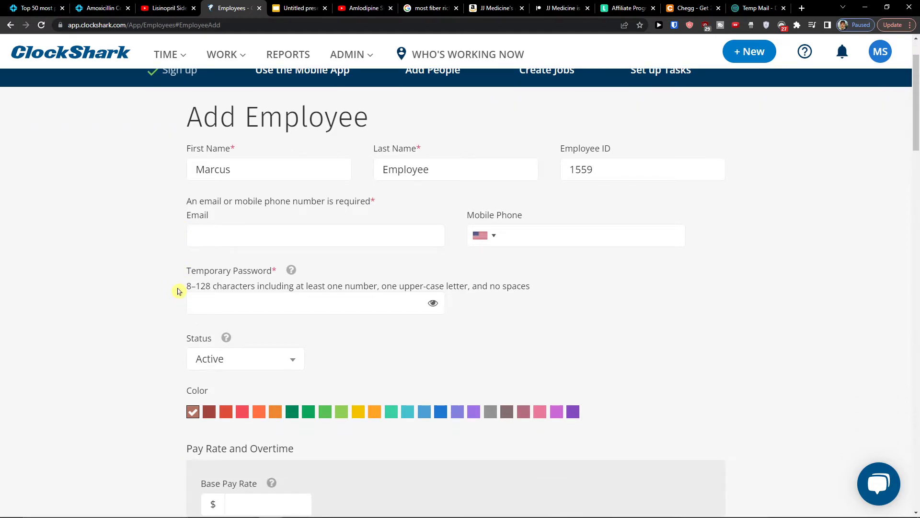
pyautogui.hotkey('ctrl', 'v')
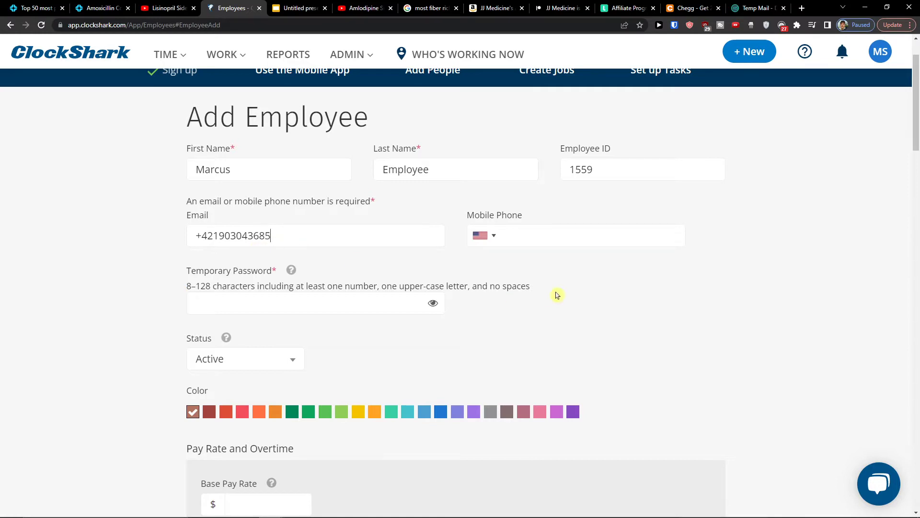
pyautogui.hotkey('ctrl', 'a')
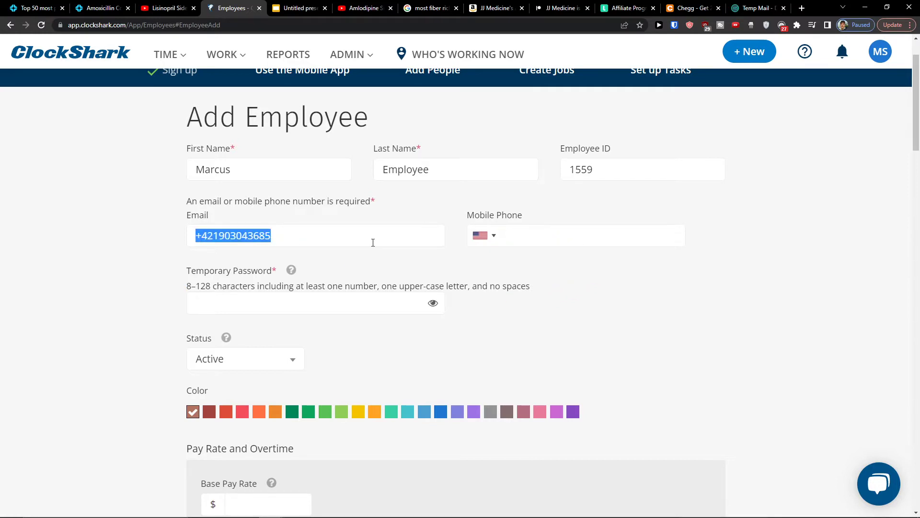
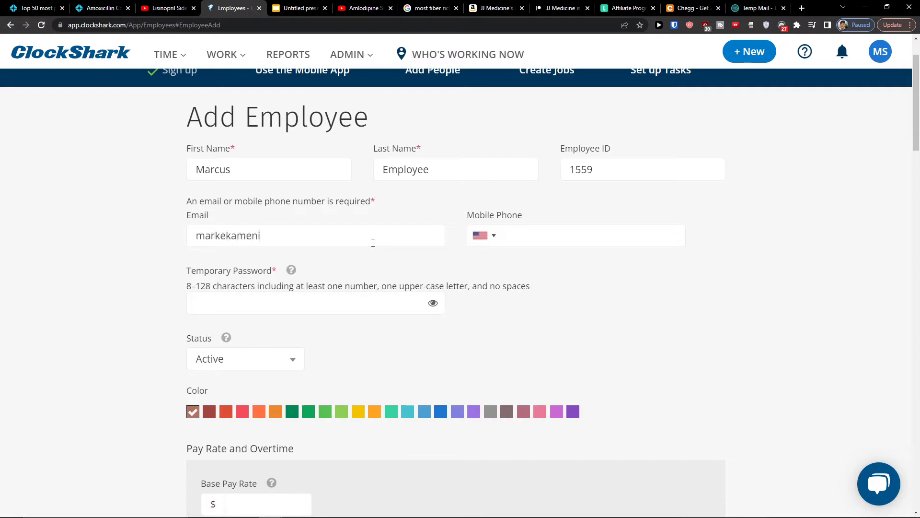
pyautogui.press('Tab')
pyautogui.click(556, 263)
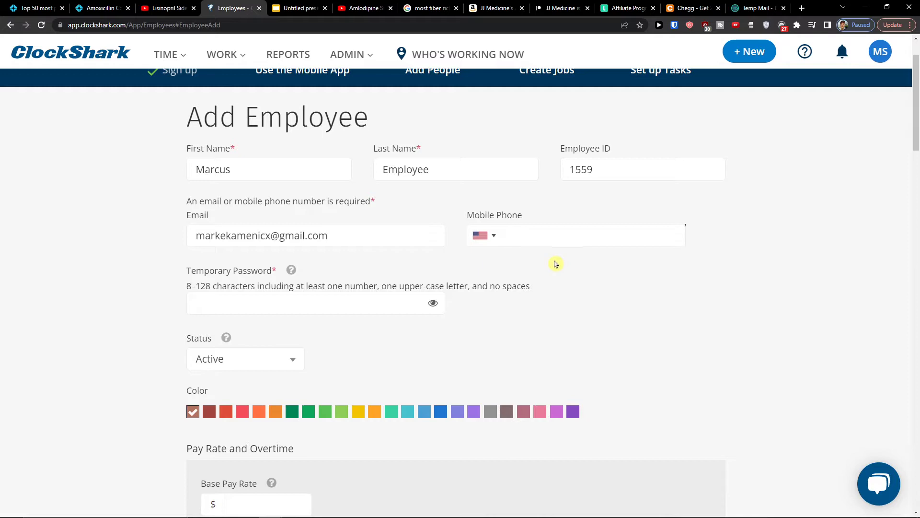
# Step: Set a temporary password, keep the status Active, and choose the purple colour
pyautogui.click(224, 296)
pyautogui.write('••••••••••••••')
pyautogui.scroll(-1, 224, 302)
pyautogui.click(246, 304)
pyautogui.click(169, 299)
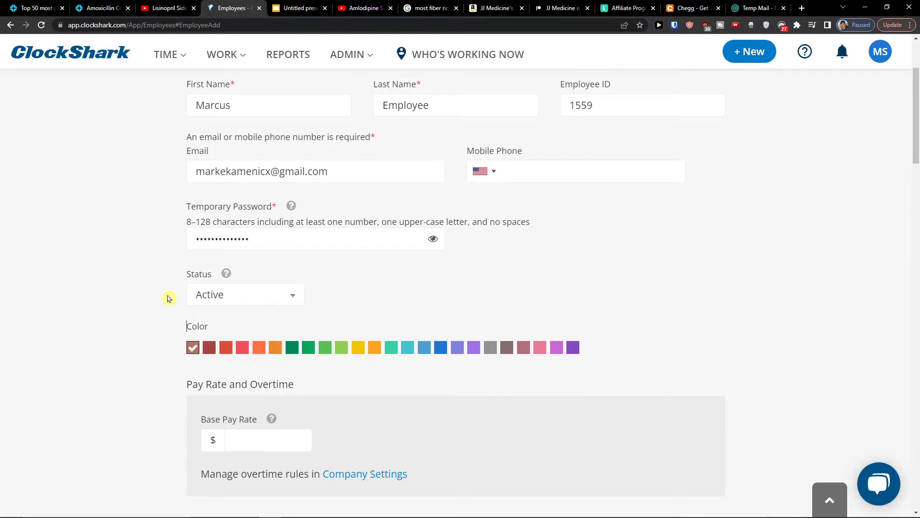
pyautogui.click(238, 302)
pyautogui.click(238, 318)
pyautogui.scroll(-1, 376, 294)
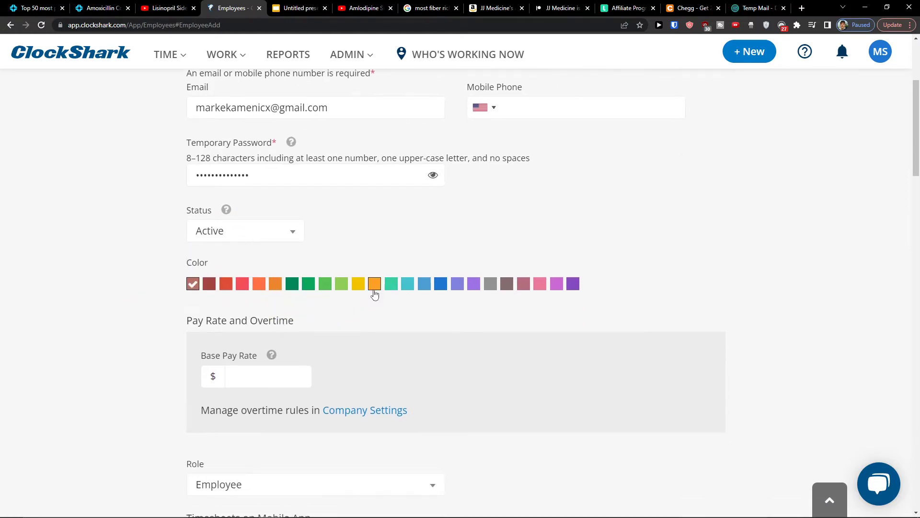
pyautogui.click(474, 284)
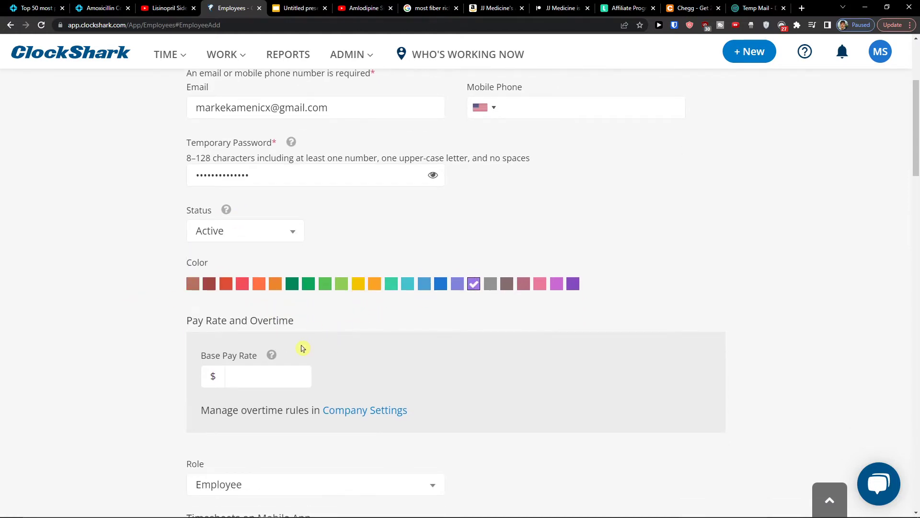
pyautogui.scroll(-1, 300, 348)
# Step: Enter base pay 50 and keep the role as limited-access Employee
pyautogui.moveTo(272, 294)
pyautogui.click(260, 318)
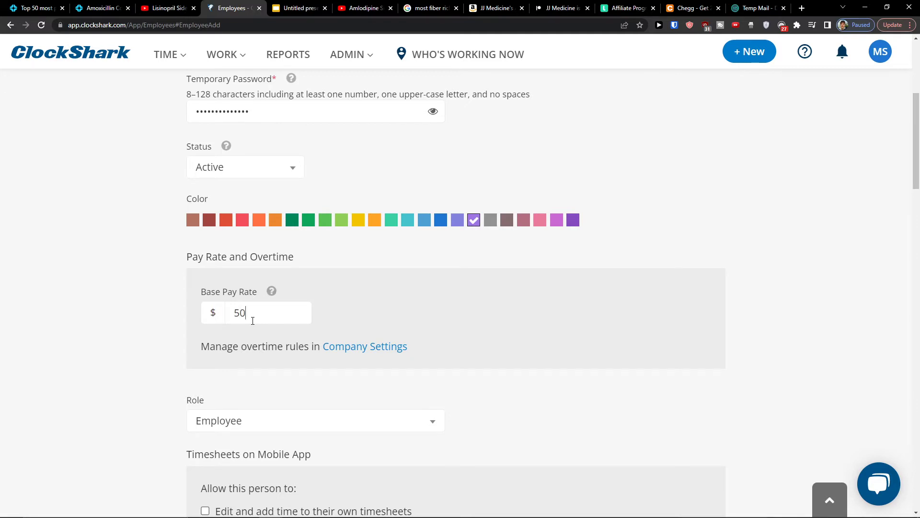
pyautogui.scroll(-2, 139, 309)
pyautogui.click(220, 297)
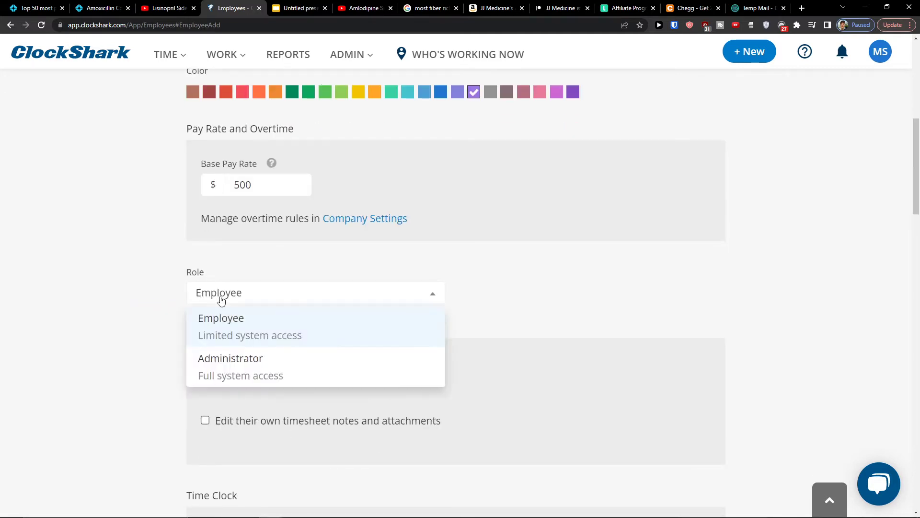
pyautogui.click(222, 340)
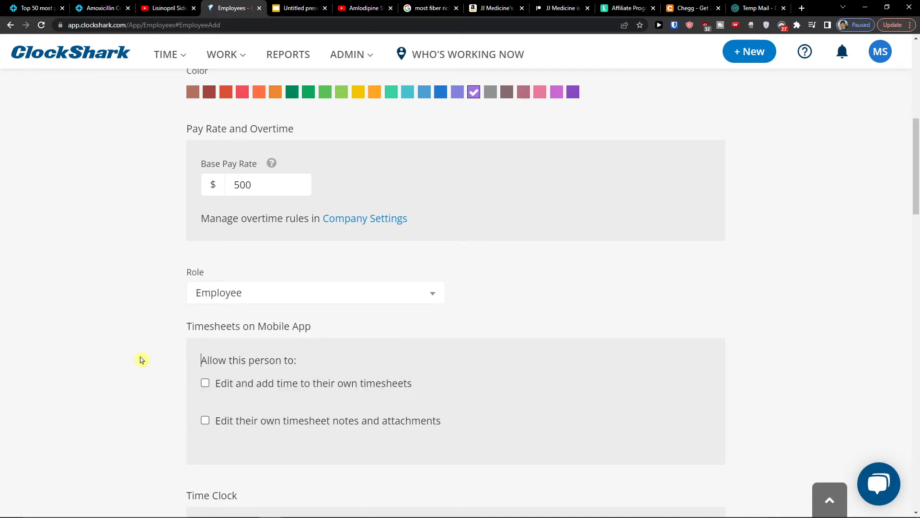
# Step: Allow editing own timesheets and turn on GPS tracking, leaving KioskClock clock-in off
pyautogui.scroll(-1, 215, 318)
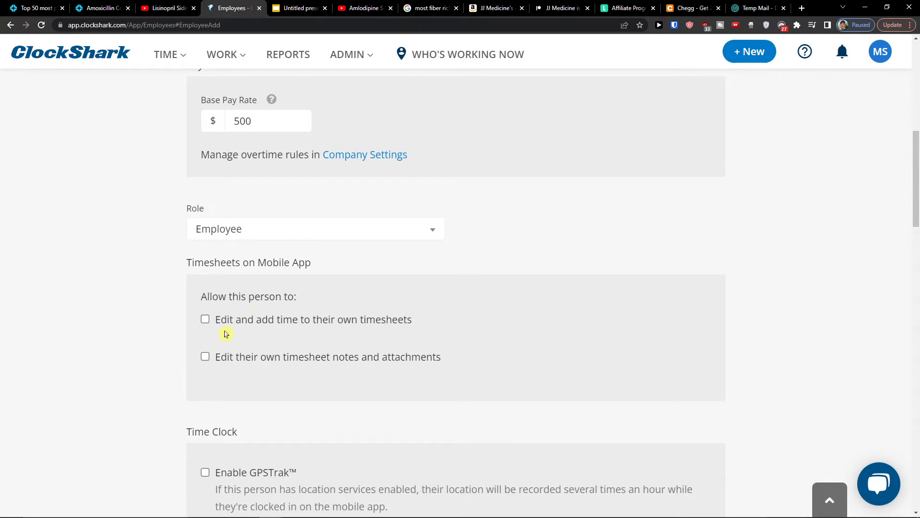
pyautogui.click(239, 320)
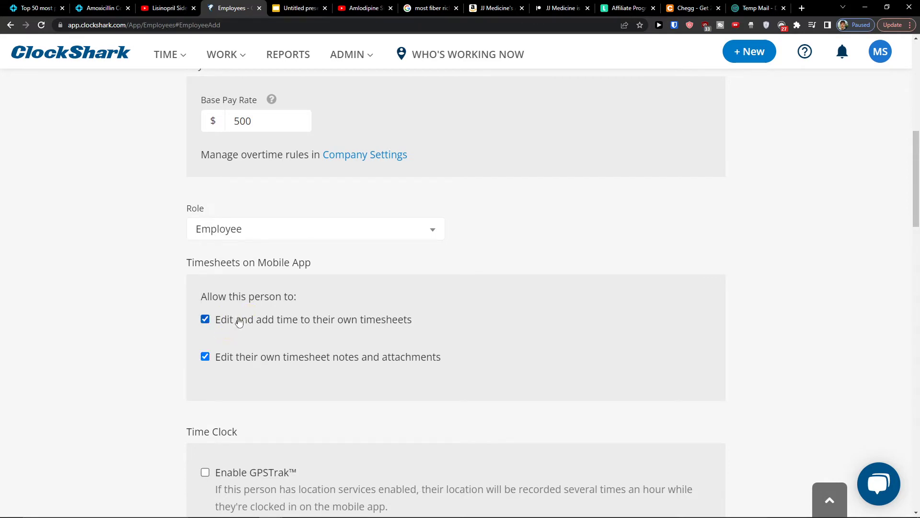
pyautogui.scroll(-1, 303, 333)
pyautogui.scroll(-2, 304, 334)
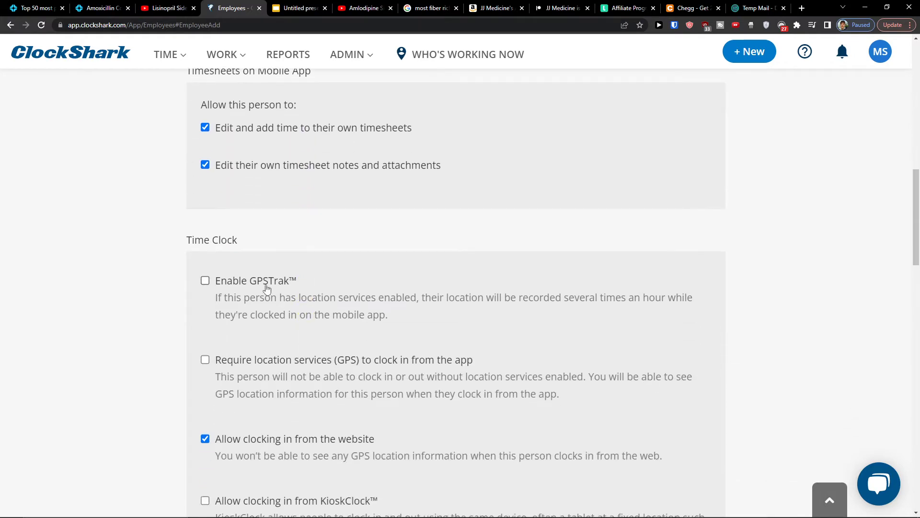
pyautogui.click(217, 283)
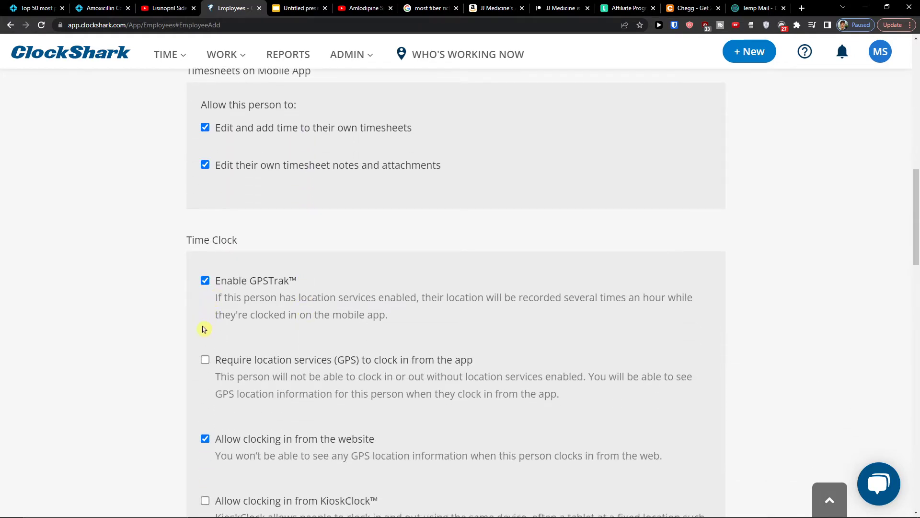
pyautogui.scroll(-2, 204, 329)
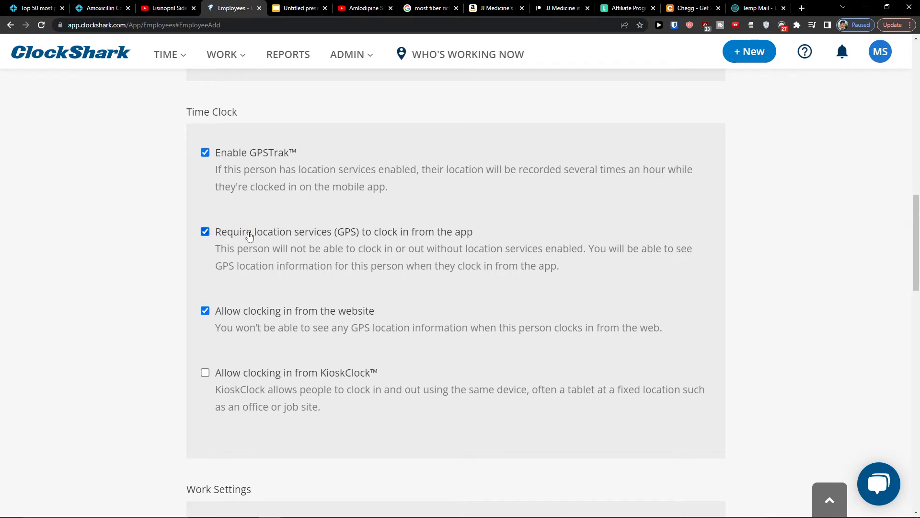
pyautogui.scroll(-1, 281, 350)
pyautogui.click(274, 309)
pyautogui.click(274, 309)
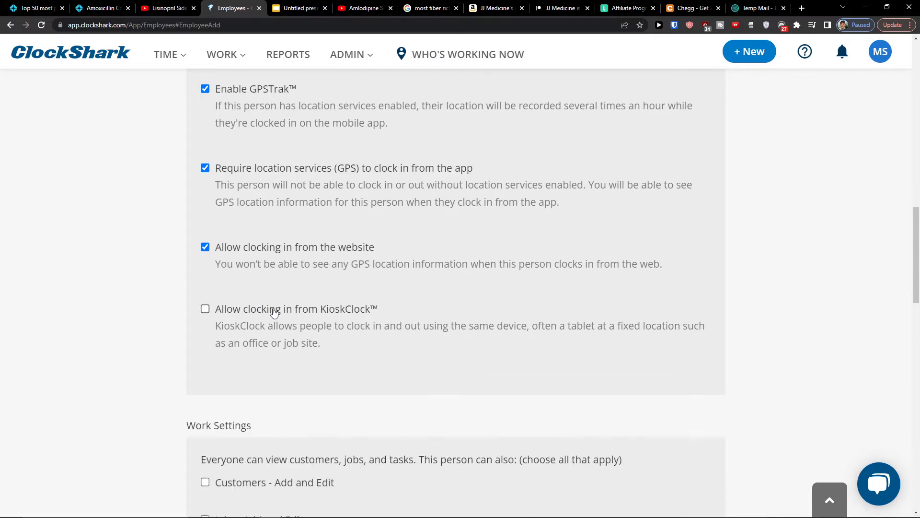
pyautogui.scroll(-3, 264, 322)
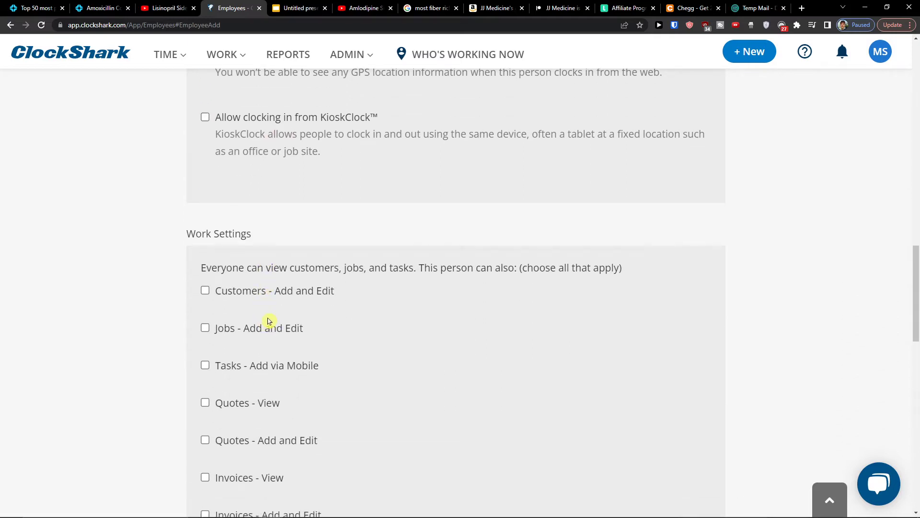
pyautogui.scroll(-1, 276, 296)
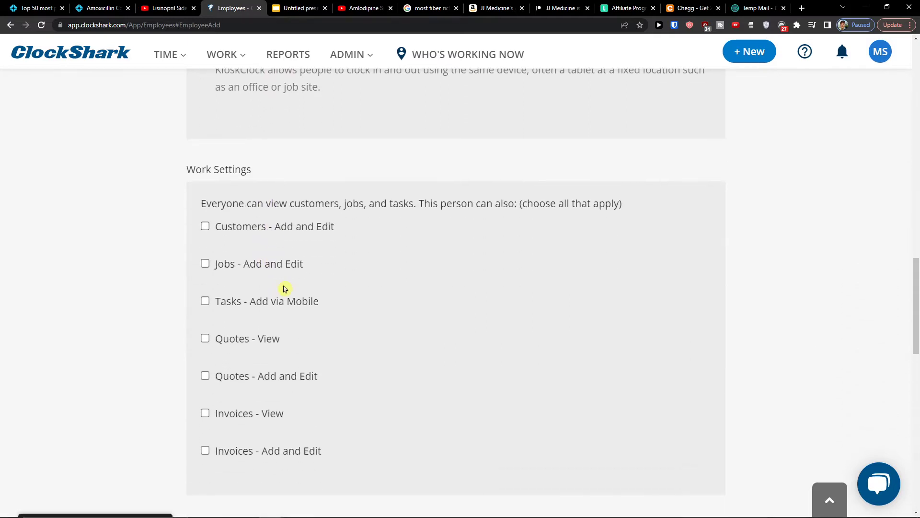
# Step: Grant the employee permission to view, add and edit invoices
pyautogui.moveTo(216, 197); pyautogui.dragTo(576, 206)
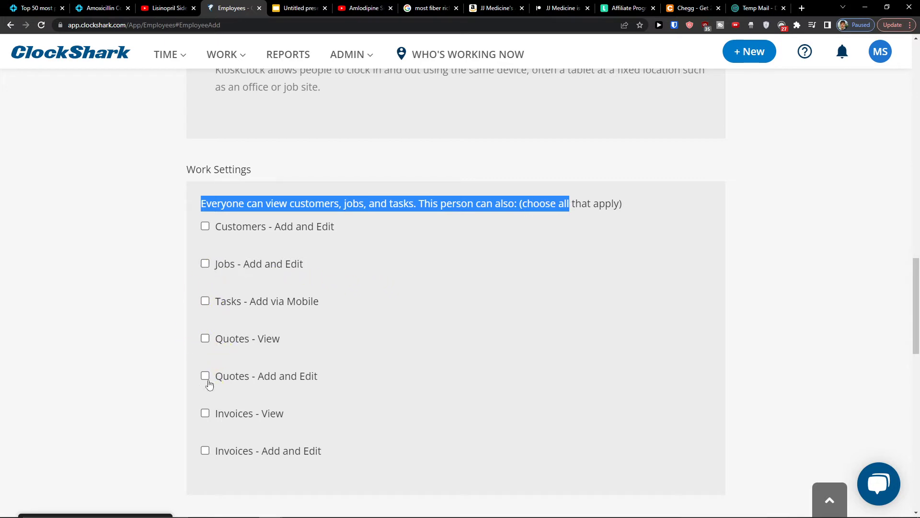
pyautogui.click(213, 421)
pyautogui.click(206, 455)
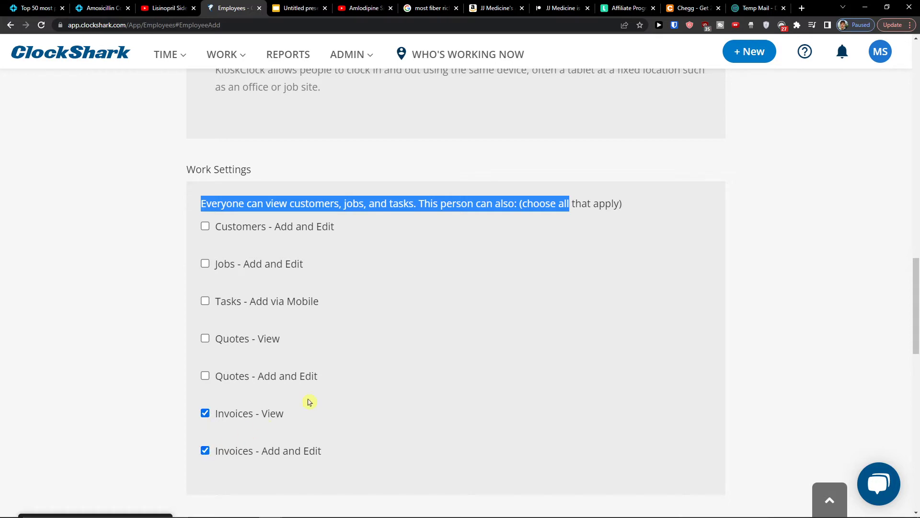
pyautogui.scroll(-2, 363, 381)
pyautogui.scroll(2, 318, 232)
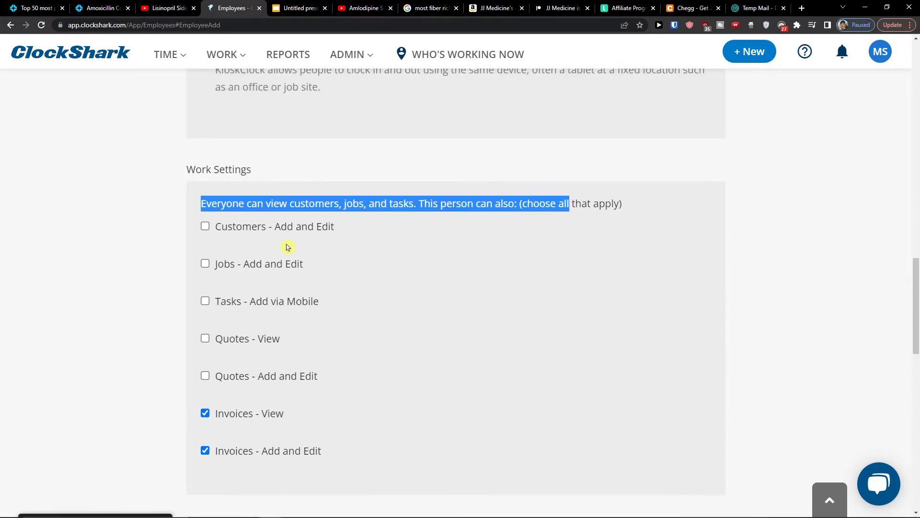
pyautogui.scroll(-1, 288, 246)
pyautogui.scroll(-4, 287, 247)
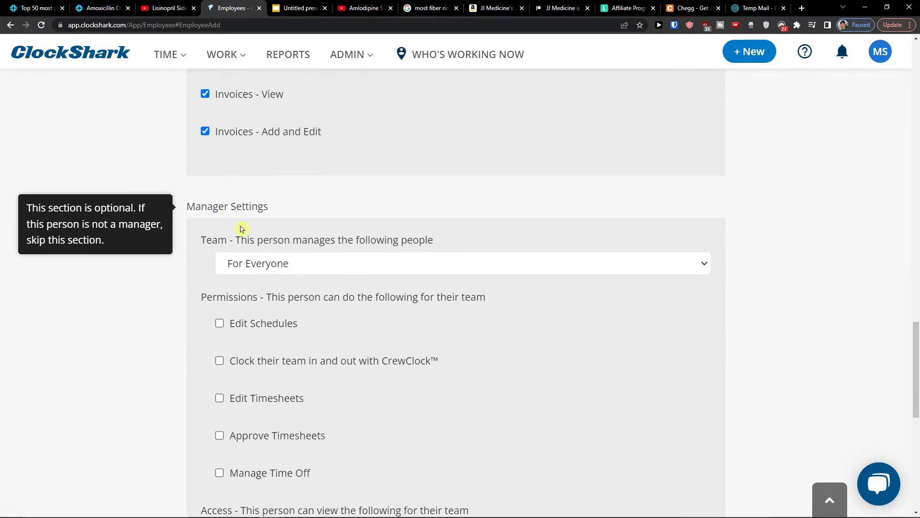
# Step: Keep managing everyone, allow editing the team's schedules, and submit the new employee
pyautogui.click(286, 268)
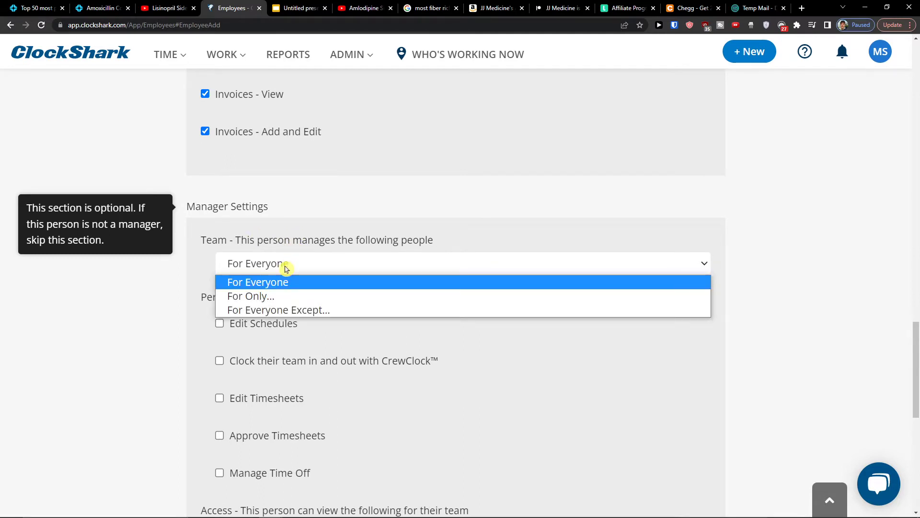
pyautogui.click(286, 268)
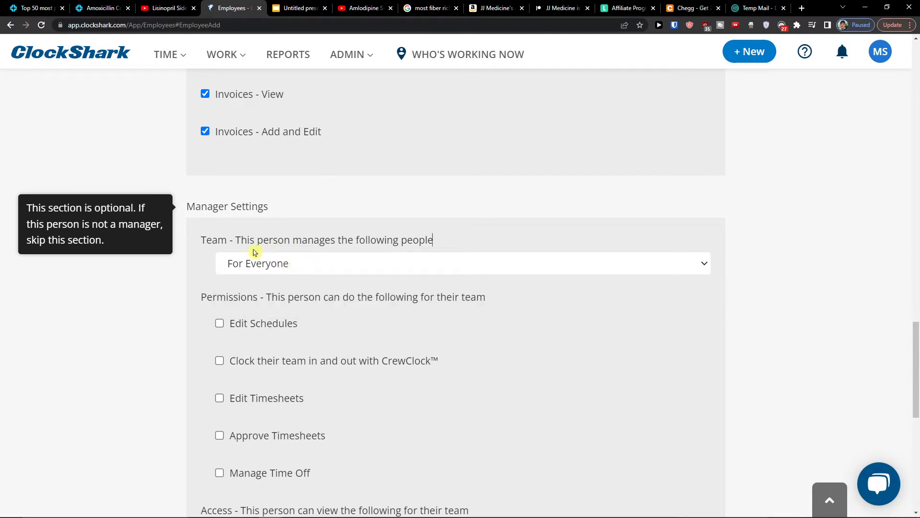
pyautogui.moveTo(218, 241); pyautogui.dragTo(480, 255)
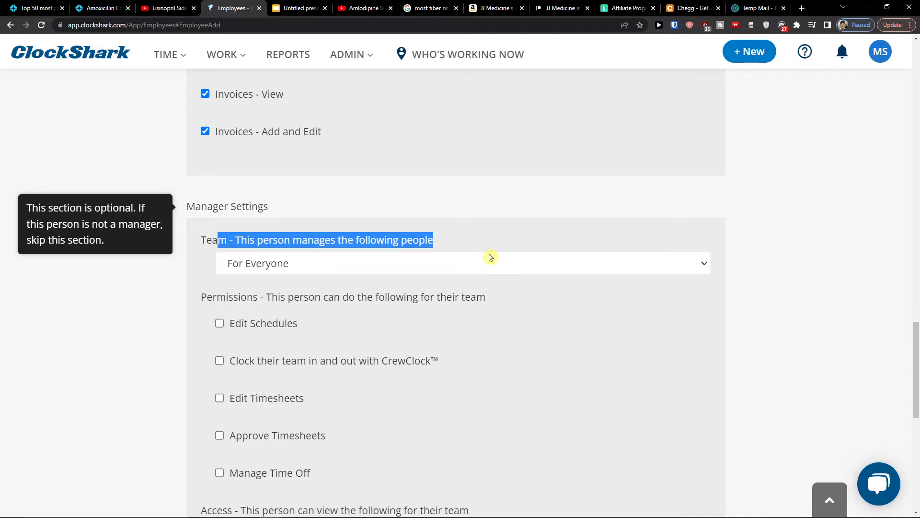
pyautogui.scroll(-1, 379, 264)
pyautogui.moveTo(153, 243); pyautogui.dragTo(590, 245)
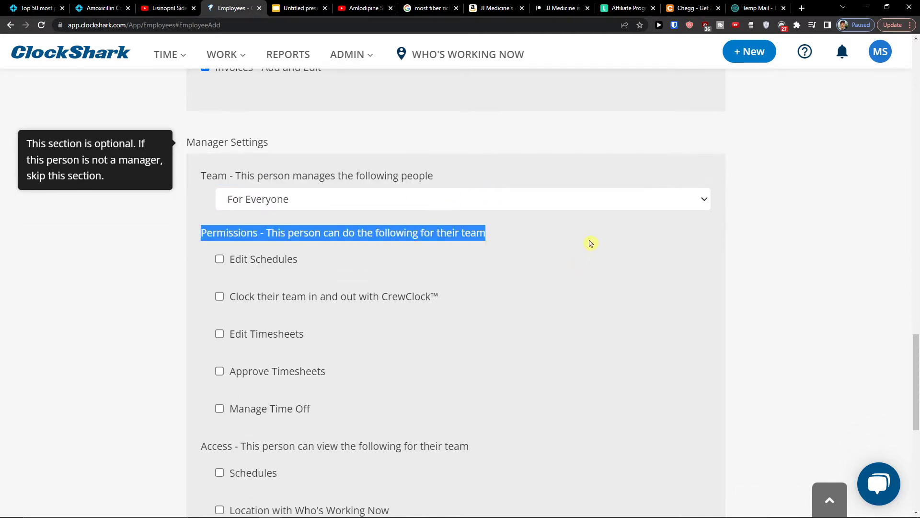
pyautogui.scroll(-1, 590, 240)
pyautogui.click(219, 259)
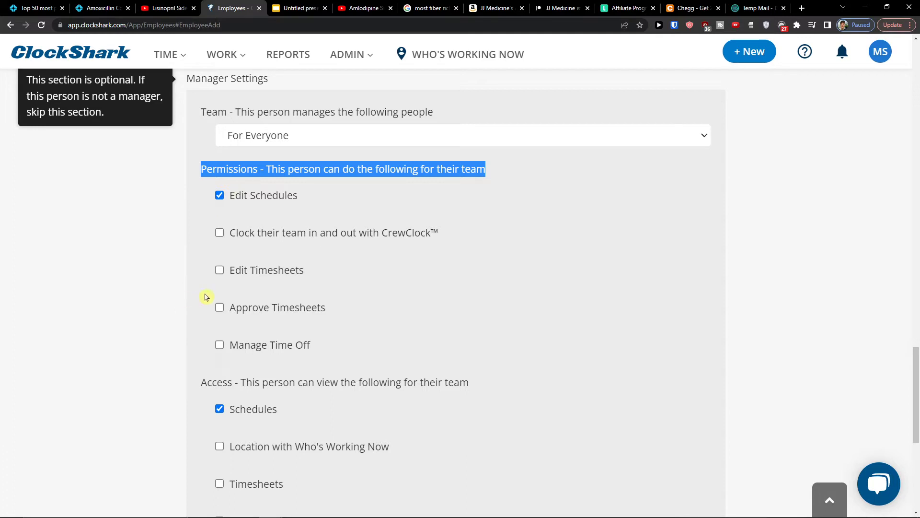
pyautogui.scroll(-6, 207, 297)
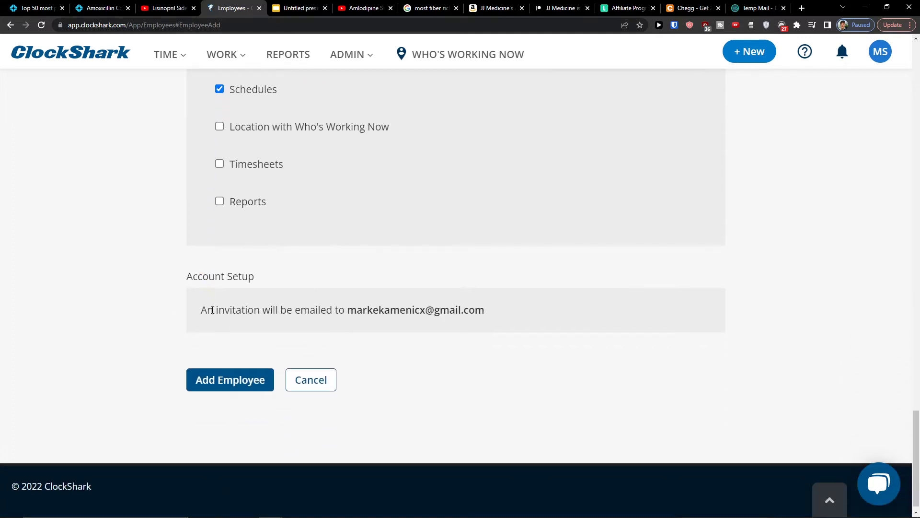
pyautogui.moveTo(201, 310); pyautogui.dragTo(512, 299)
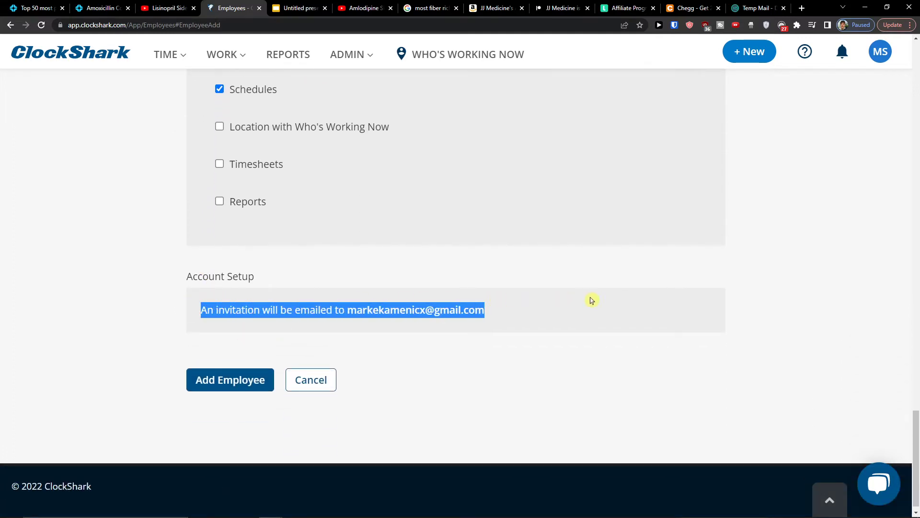
pyautogui.doubleClick(445, 313)
pyautogui.click(435, 312)
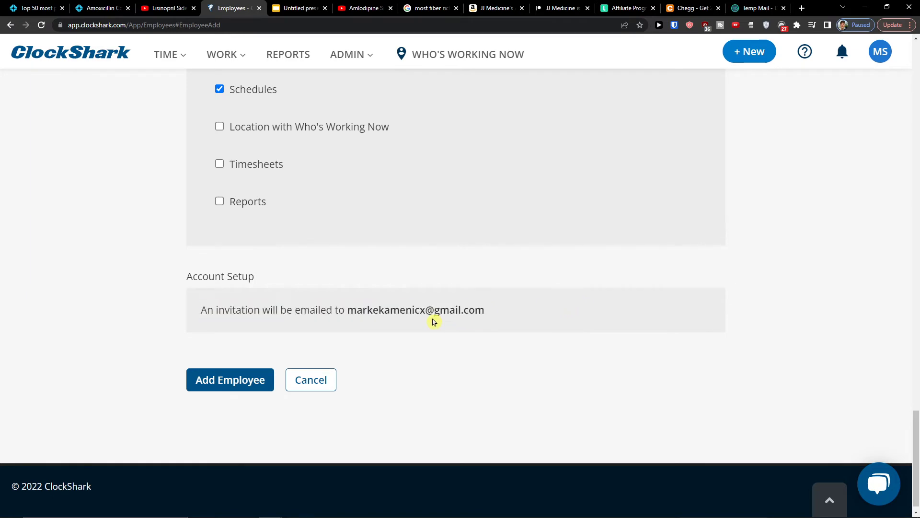
pyautogui.click(217, 381)
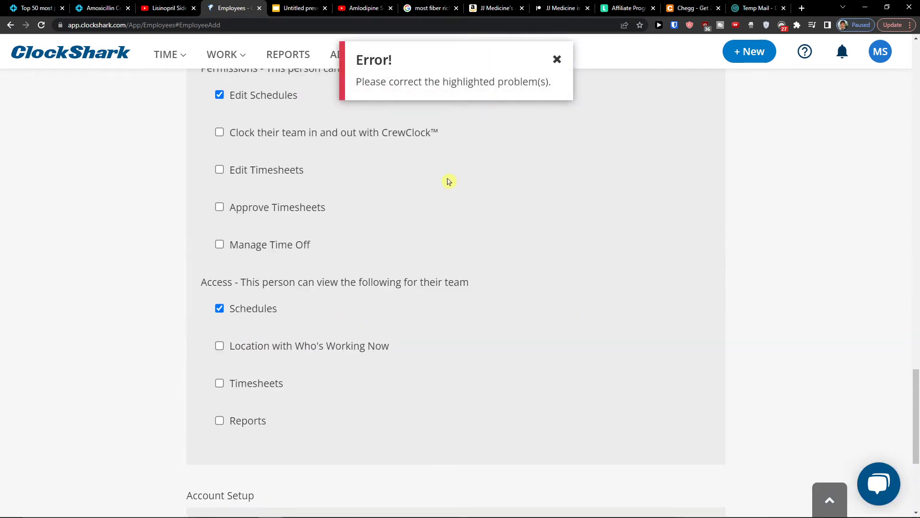
# Step: Replace the rejected temporary password with a valid one, resubmit, and dismiss the Employee added confirmation
pyautogui.scroll(20, 442, 188)
pyautogui.doubleClick(338, 186)
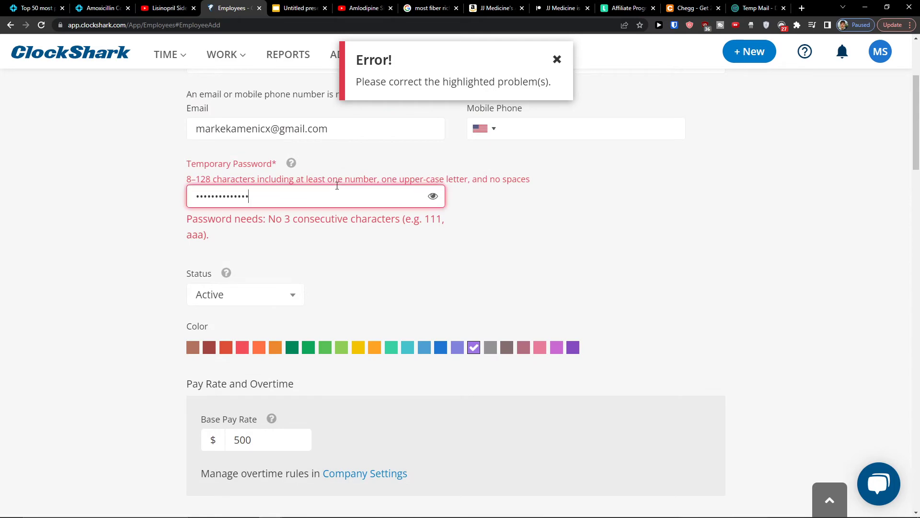
pyautogui.write('*********')
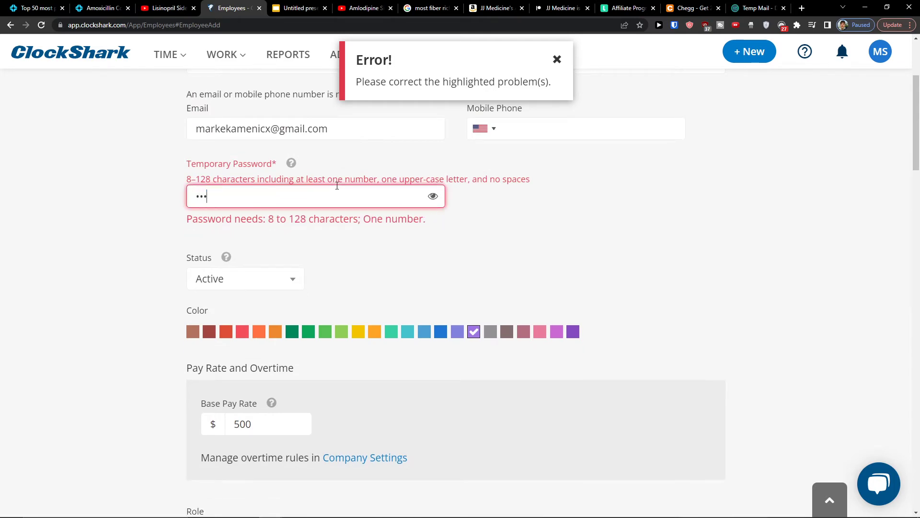
pyautogui.write('*')
pyautogui.scroll(-10, 125, 273)
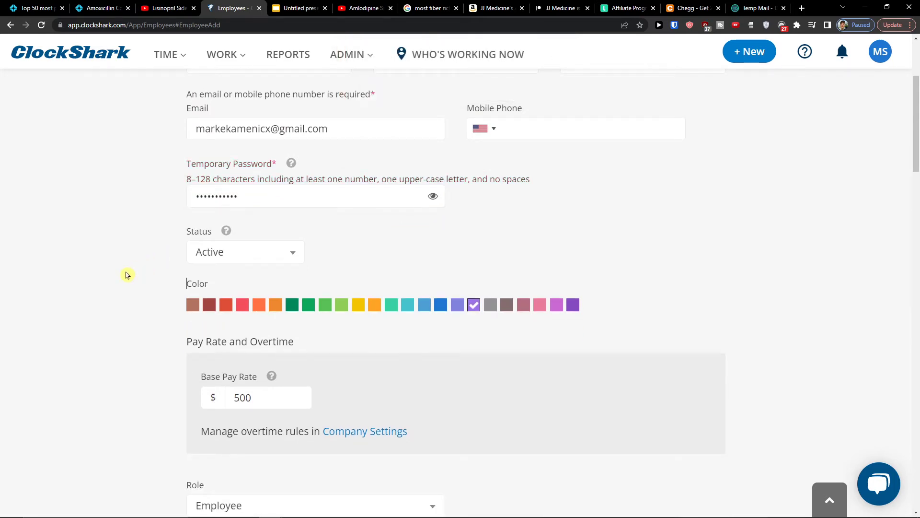
pyautogui.click(224, 367)
pyautogui.scroll(1, 676, 334)
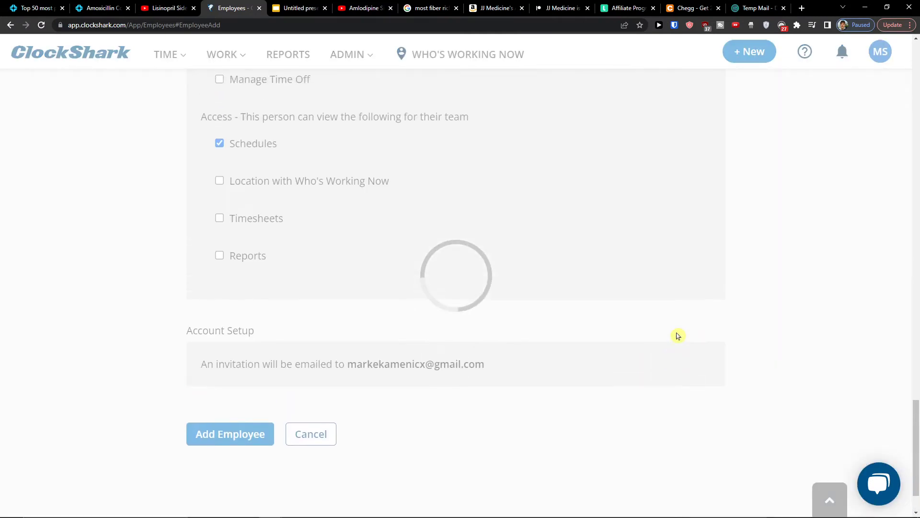
pyautogui.scroll(1, 411, 288)
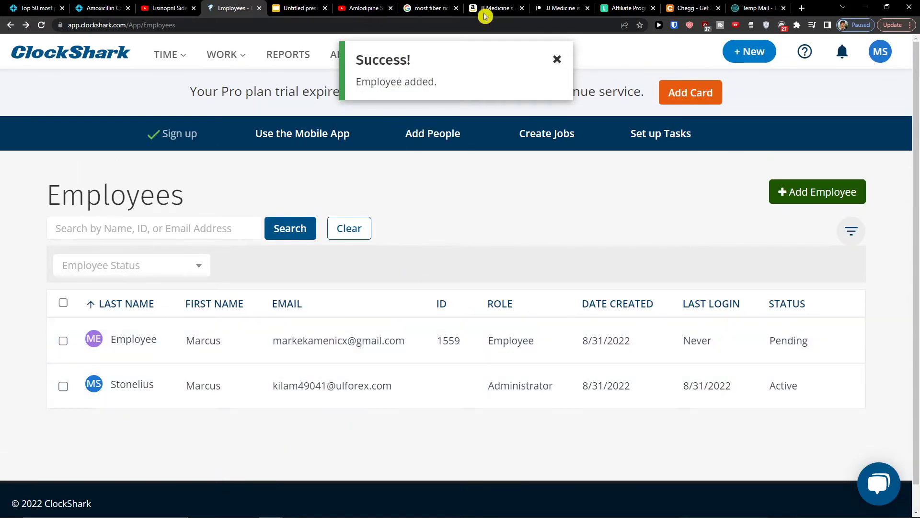
pyautogui.click(557, 59)
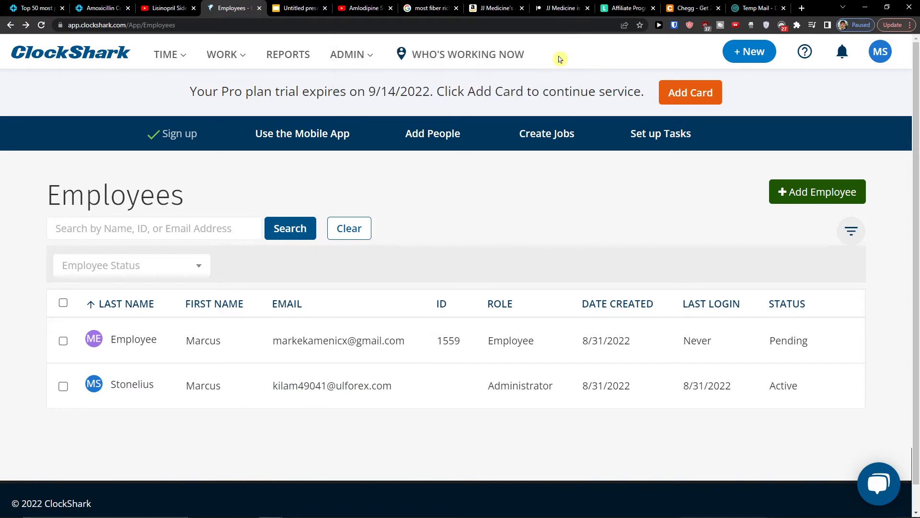
# Step: Go to the Jobs page, dismiss the intro video, and start a new job
pyautogui.click(549, 144)
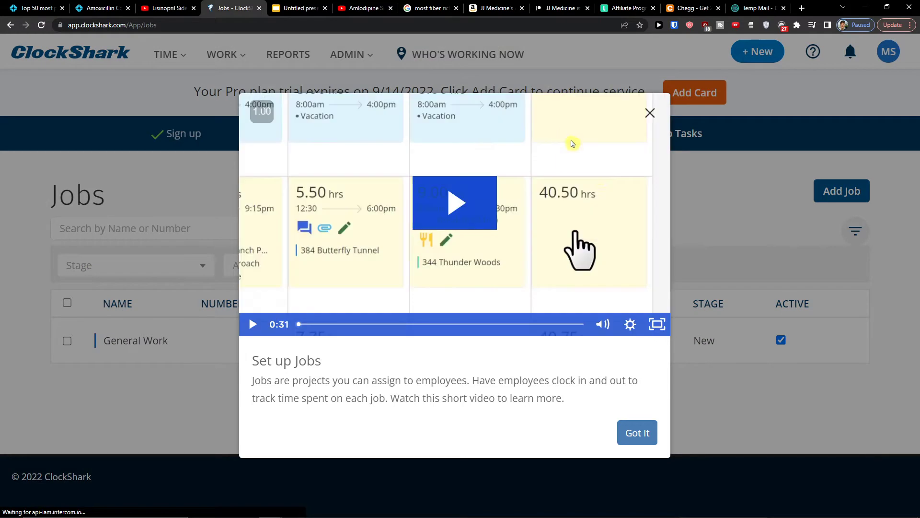
pyautogui.click(649, 113)
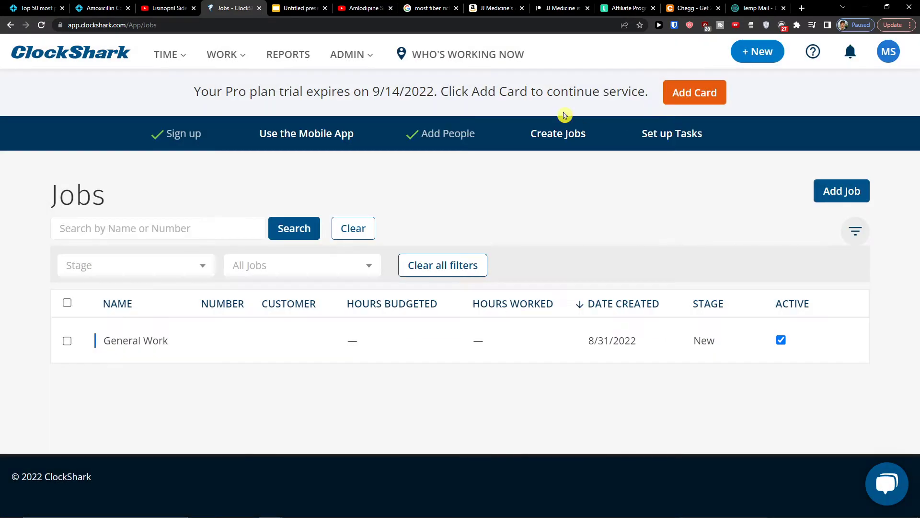
pyautogui.click(829, 190)
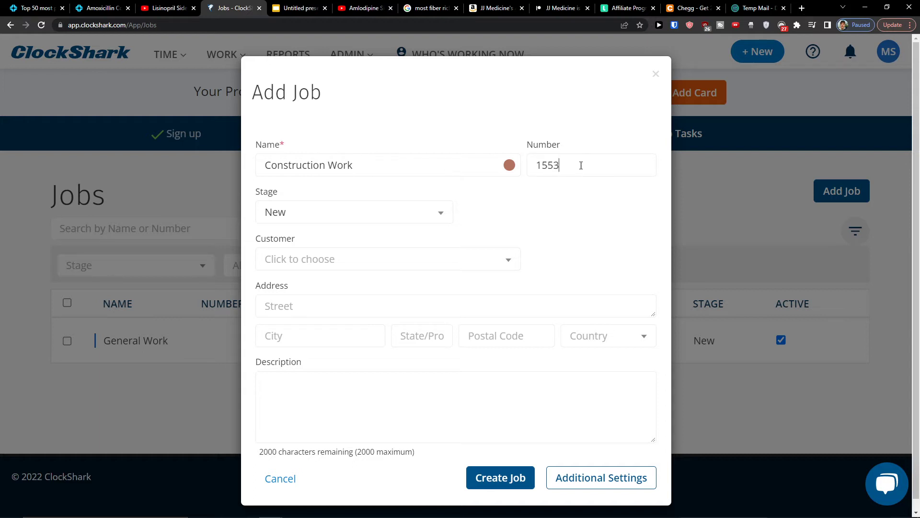
# Step: Set the job stage to Ready to be Scheduled and begin creating a new customer
pyautogui.click(282, 216)
pyautogui.scroll(-1, 322, 283)
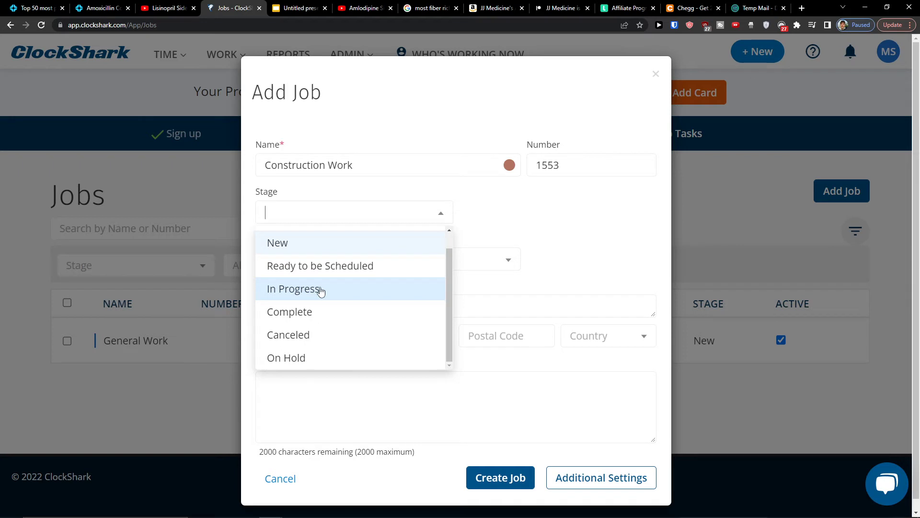
pyautogui.click(314, 266)
pyautogui.click(307, 261)
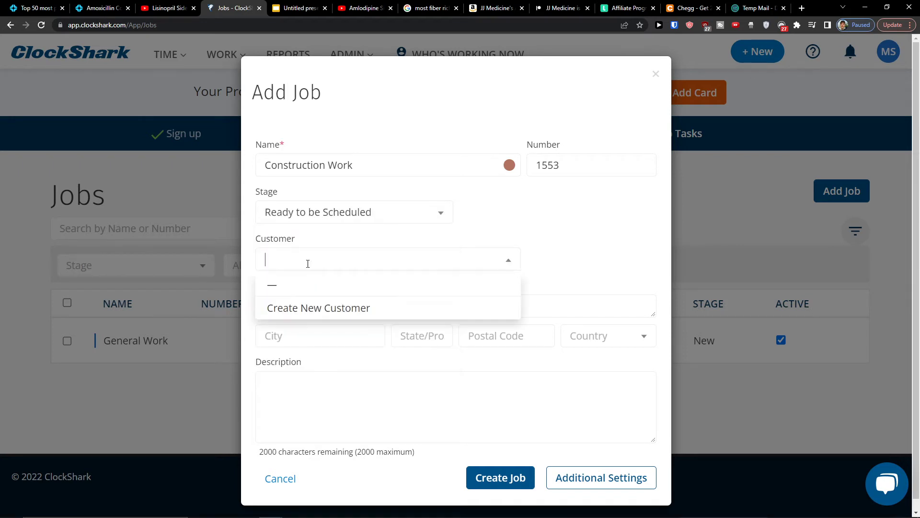
pyautogui.click(303, 309)
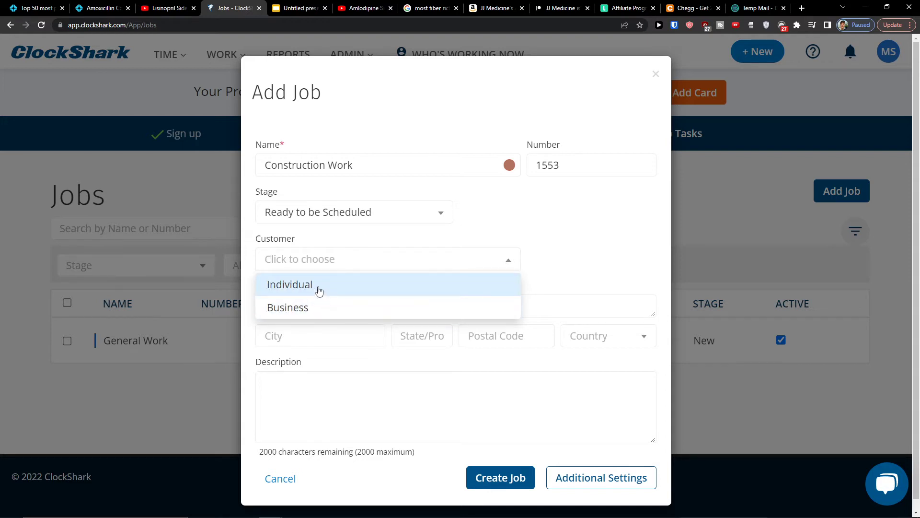
# Step: Make business customer 'Sun construction' with a street address in California, United States
pyautogui.click(315, 307)
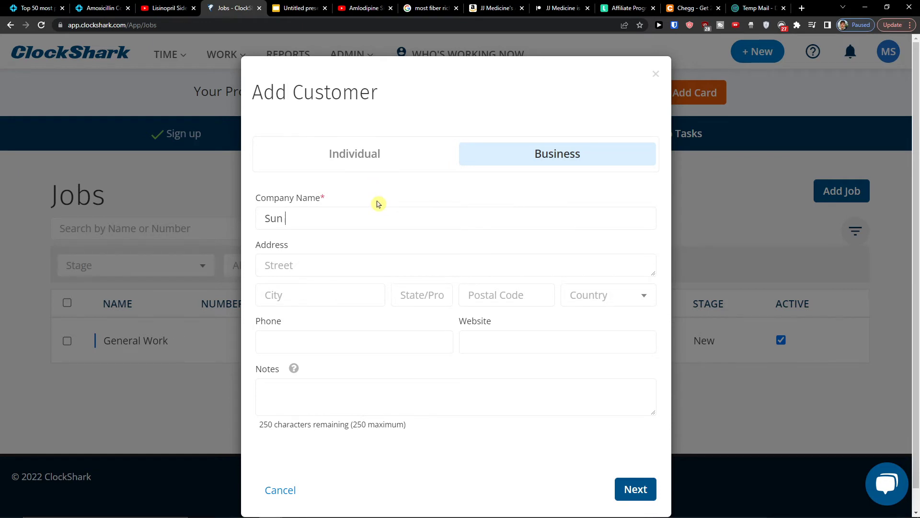
pyautogui.write('Sun construction')
pyautogui.press('Tab')
pyautogui.write('Cal')
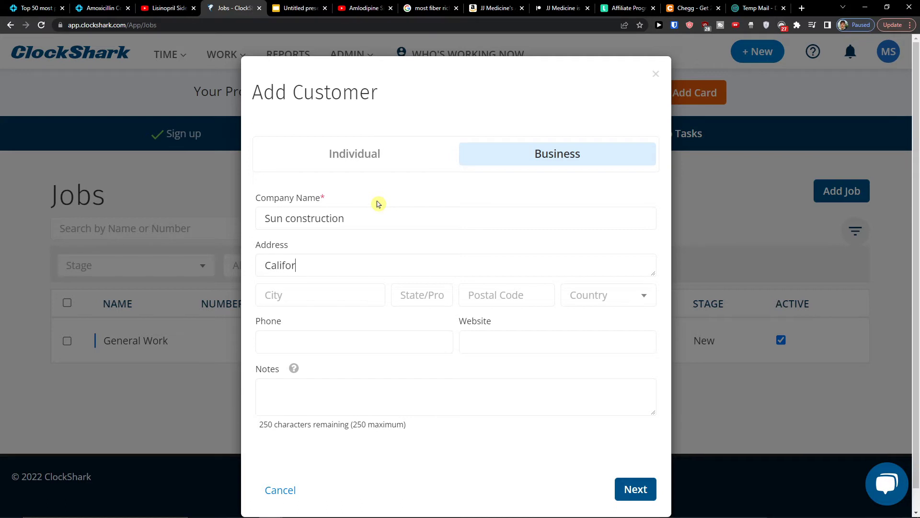
pyautogui.write('Cal')
pyautogui.write('87622')
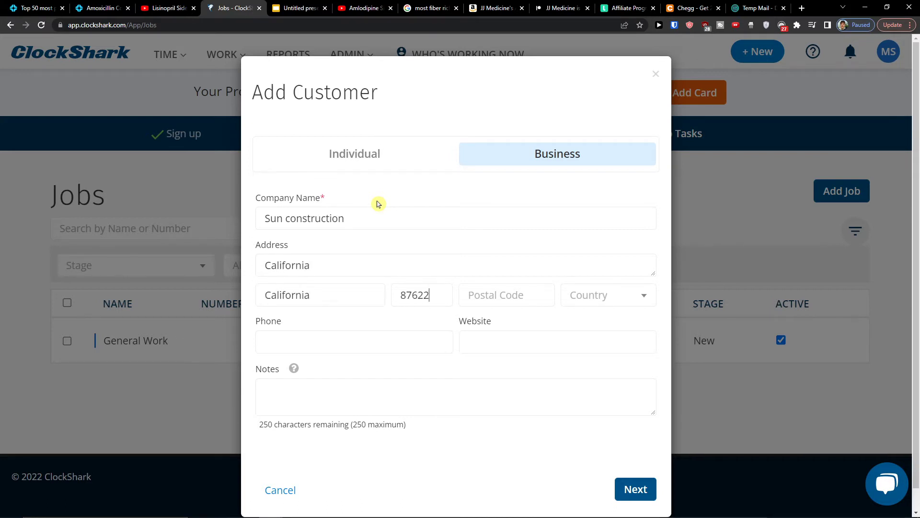
pyautogui.write('56473')
pyautogui.click(611, 295)
pyautogui.click(611, 343)
pyautogui.click(405, 299)
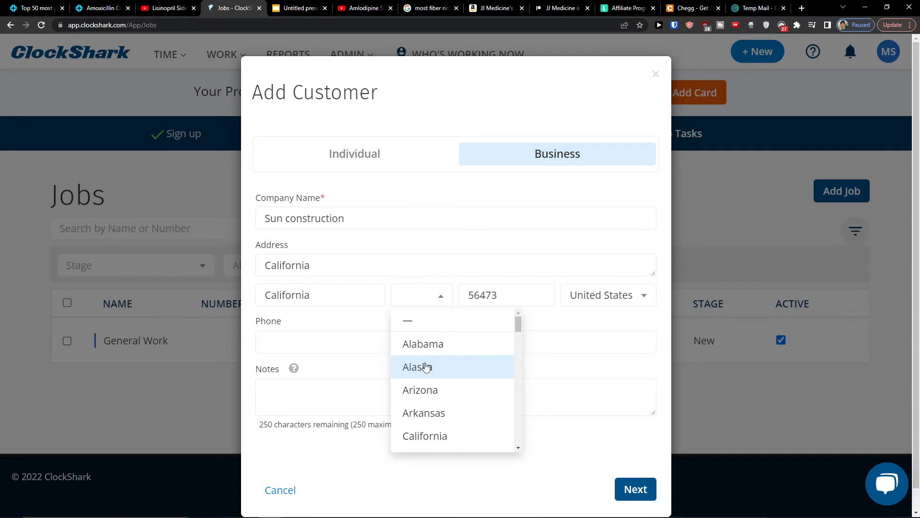
pyautogui.click(455, 435)
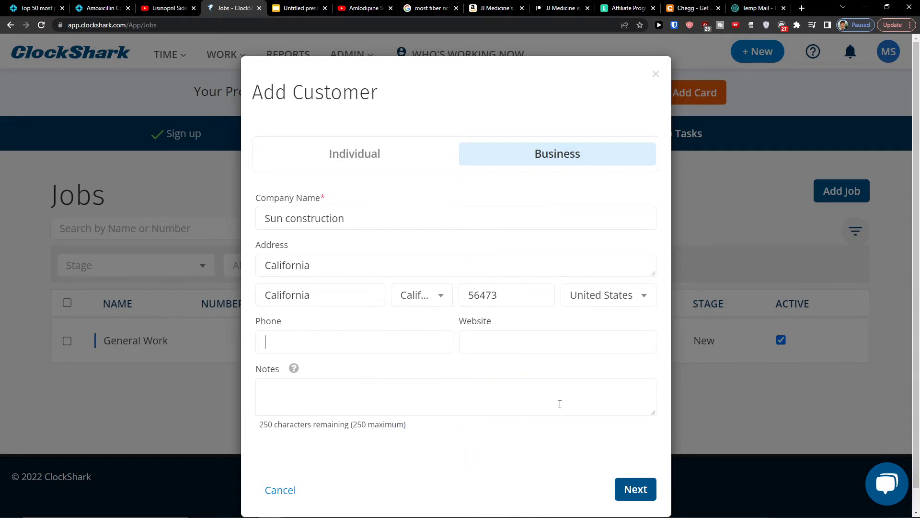
# Step: Enter the primary contact's first and last name and save the customer
pyautogui.click(637, 490)
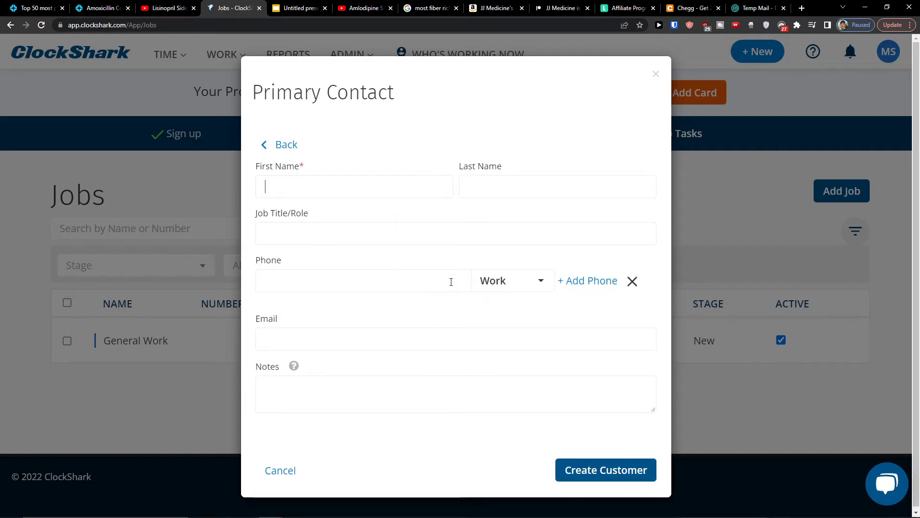
pyautogui.click(418, 205)
pyautogui.write('Marcus')
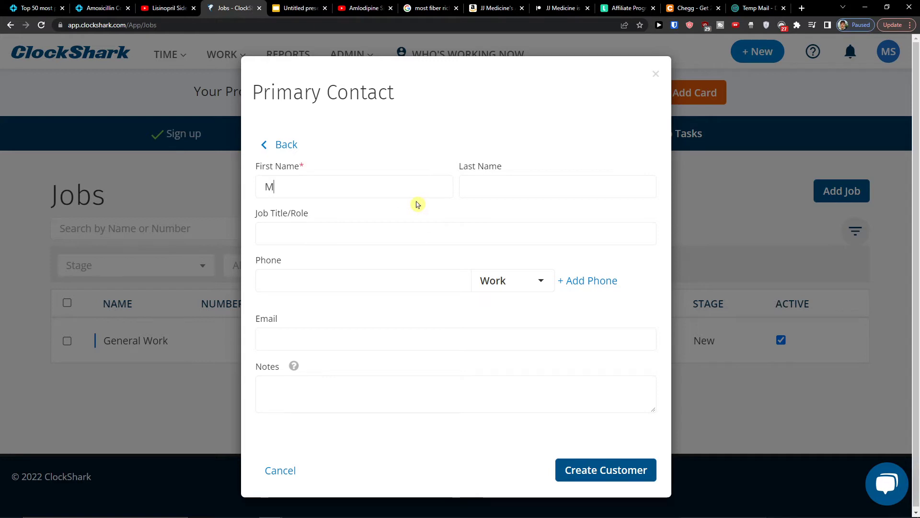
pyautogui.press('Tab')
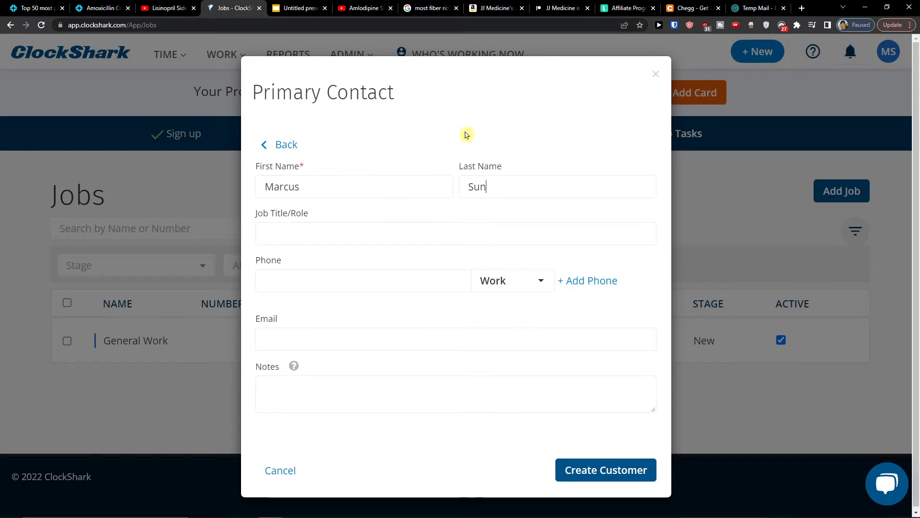
pyautogui.click(586, 471)
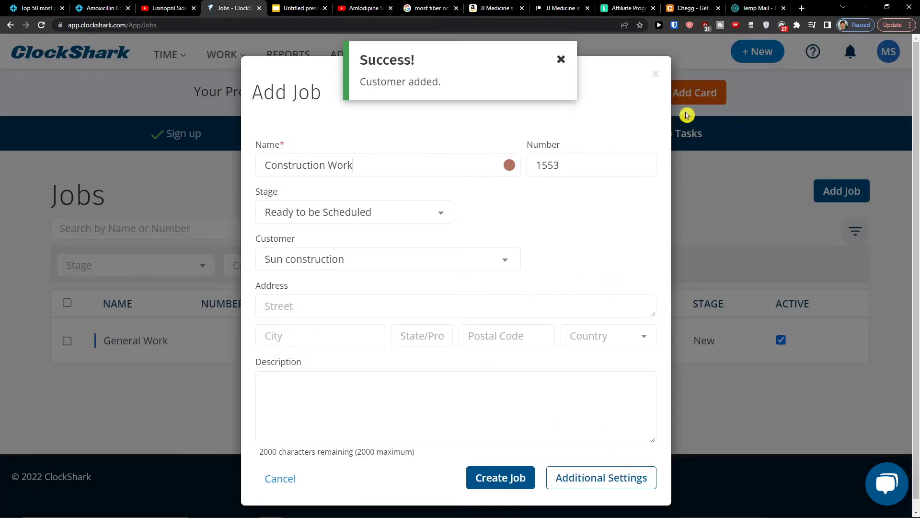
# Step: Fill the job address from the customer's California address, create the job, and return to Jobs
pyautogui.click(559, 60)
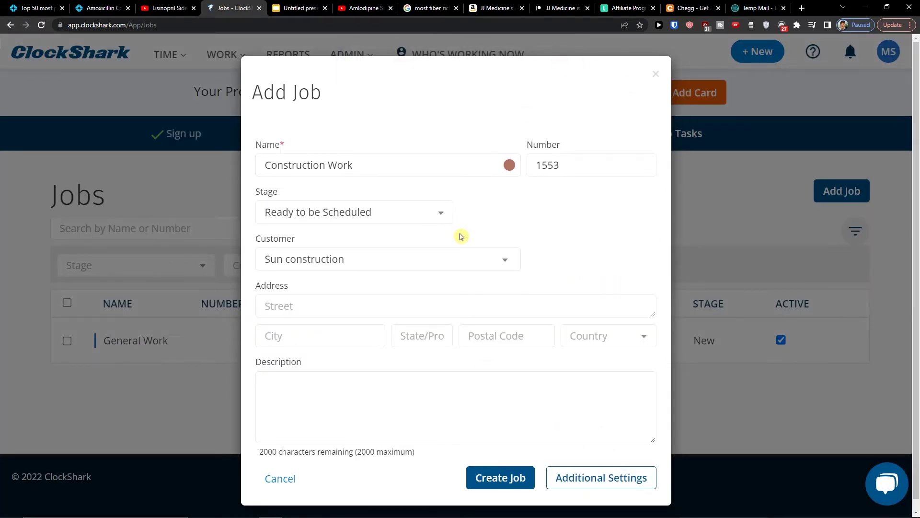
pyautogui.click(354, 296)
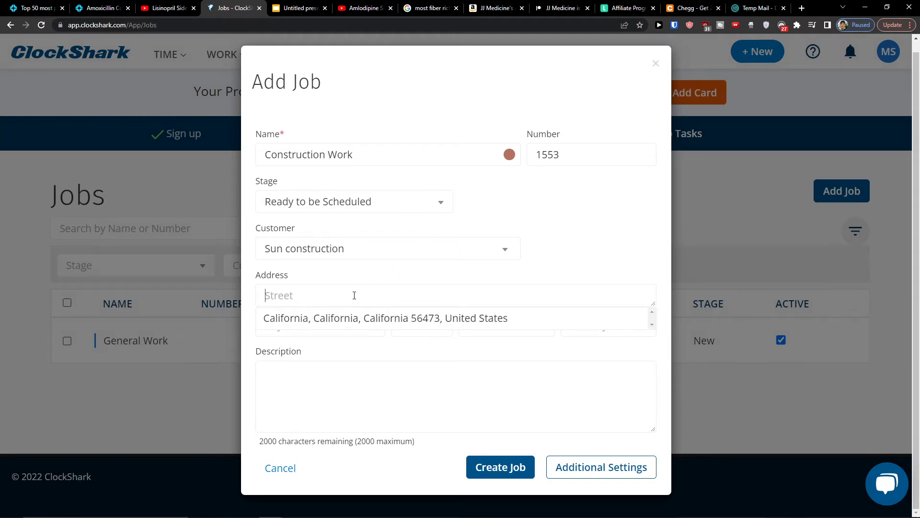
pyautogui.click(357, 320)
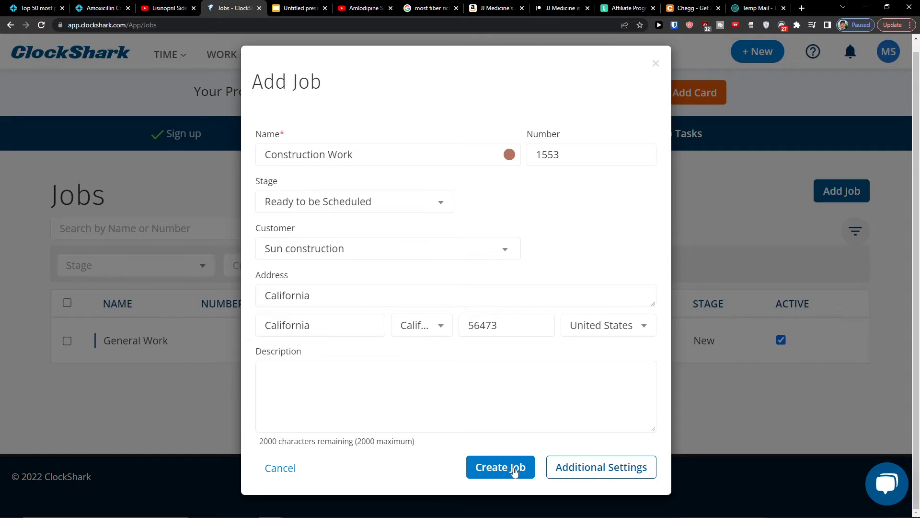
pyautogui.click(567, 472)
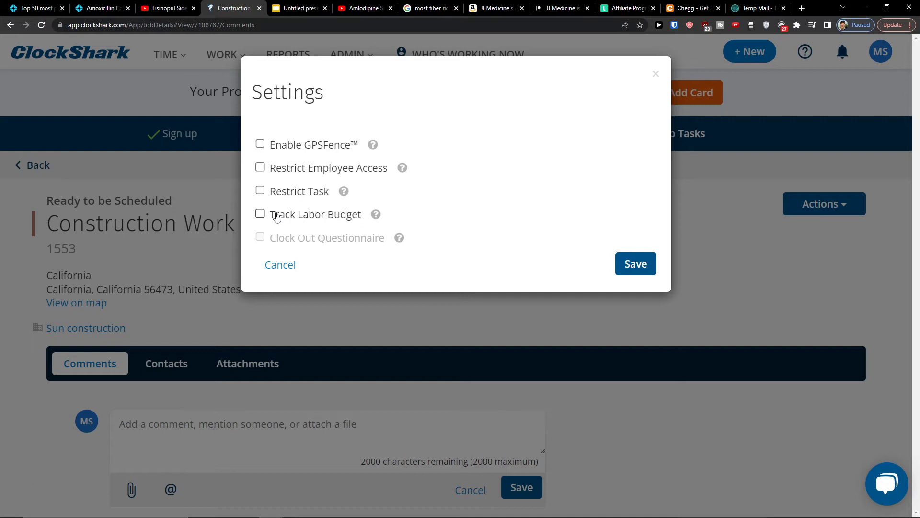
pyautogui.click(269, 266)
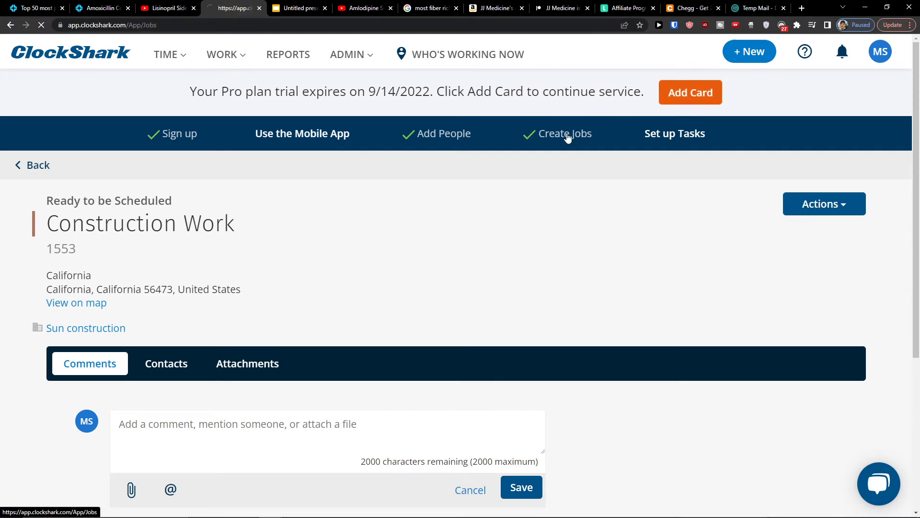
pyautogui.click(567, 137)
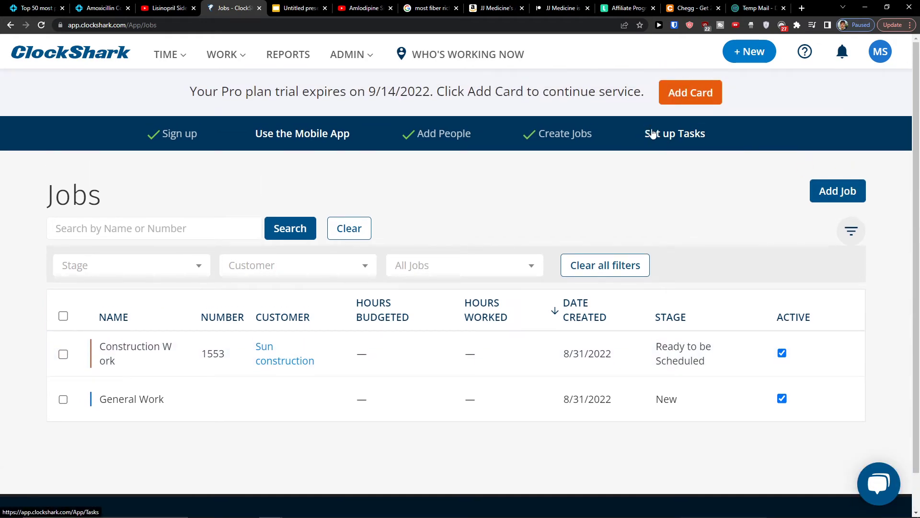
# Step: Start a new task named 'Go to worksite' with task code 7569
pyautogui.click(660, 135)
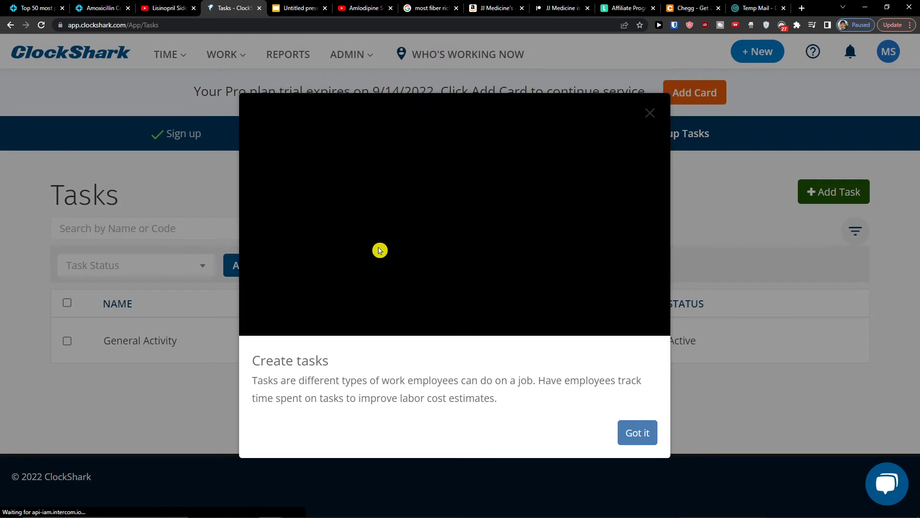
pyautogui.click(650, 436)
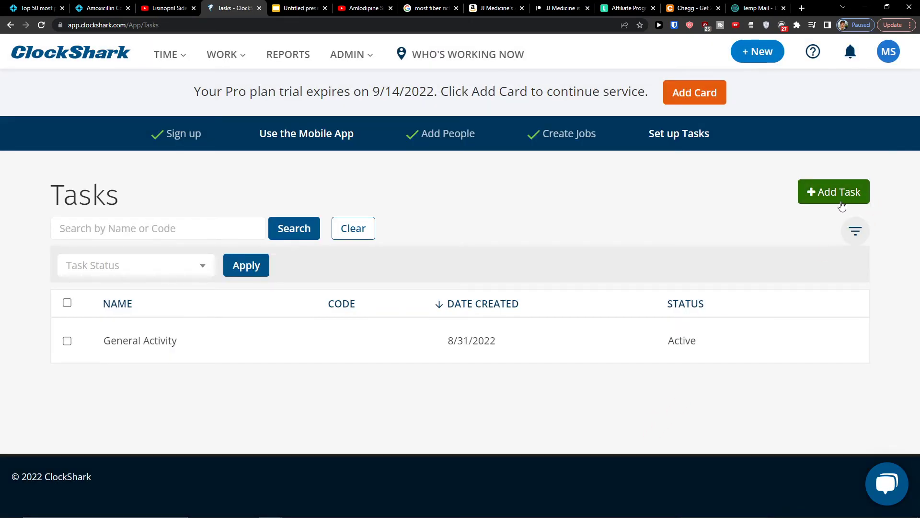
pyautogui.click(852, 206)
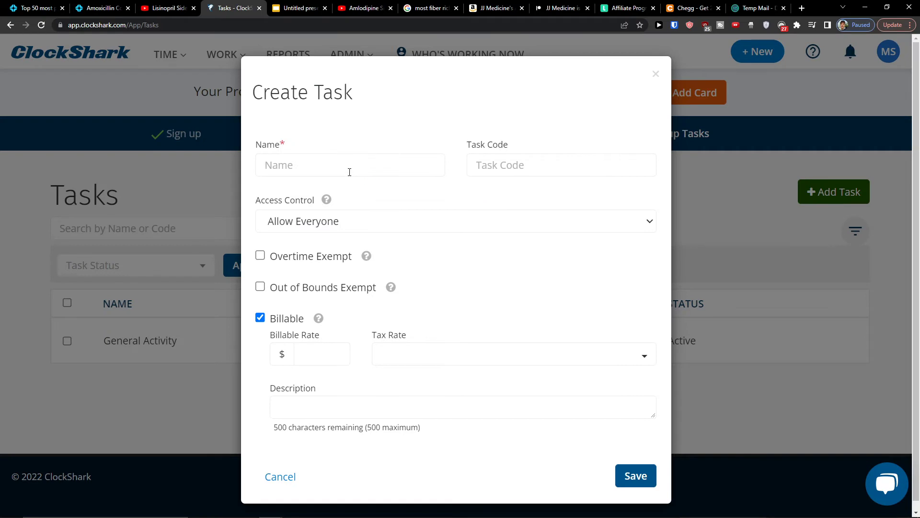
pyautogui.write('G')
pyautogui.write('7')
pyautogui.write('569')
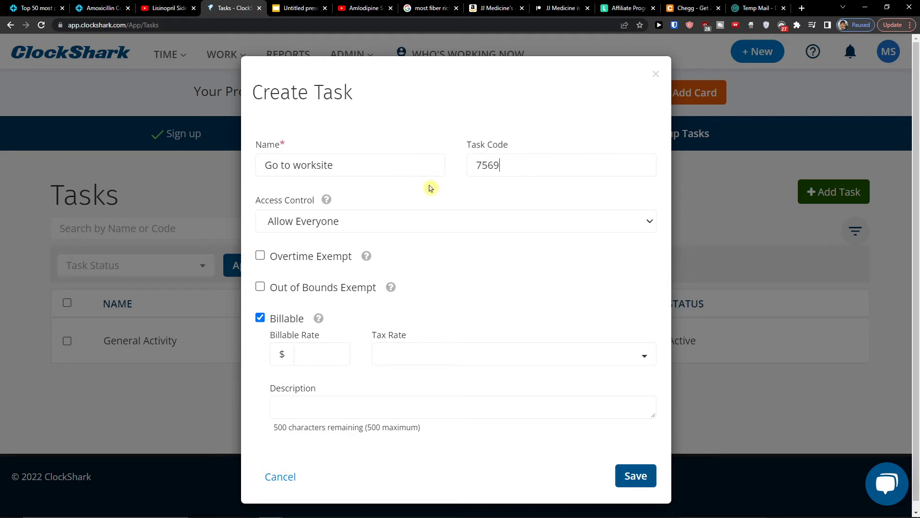
# Step: Keep the task open to everyone, make it non-billable, and save it
pyautogui.click(421, 213)
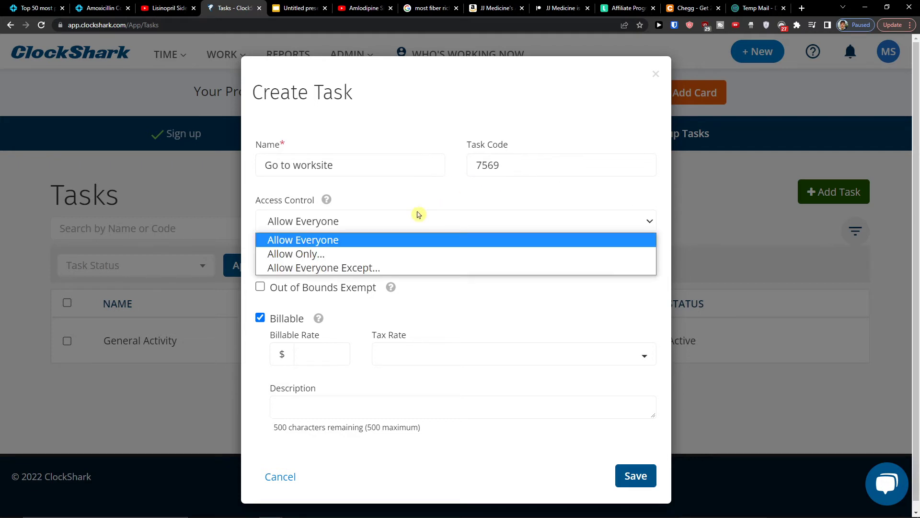
pyautogui.click(437, 240)
pyautogui.moveTo(369, 256)
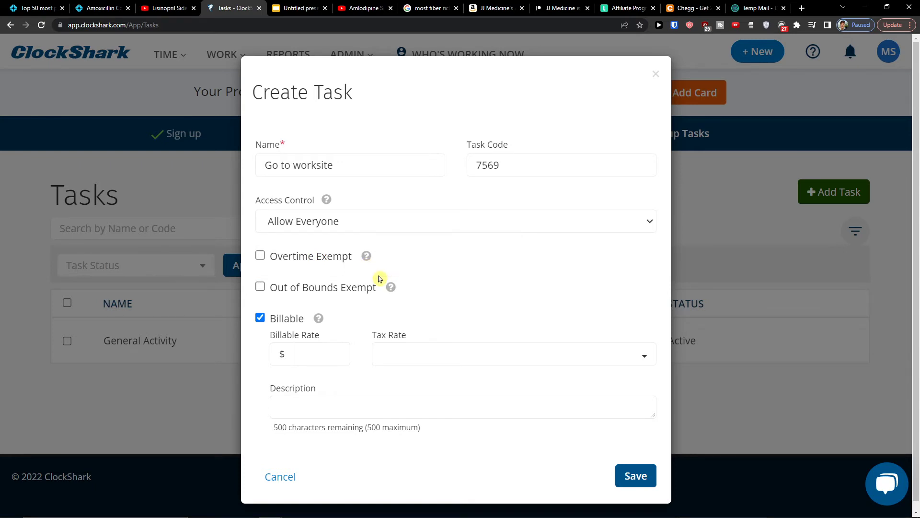
pyautogui.moveTo(388, 288)
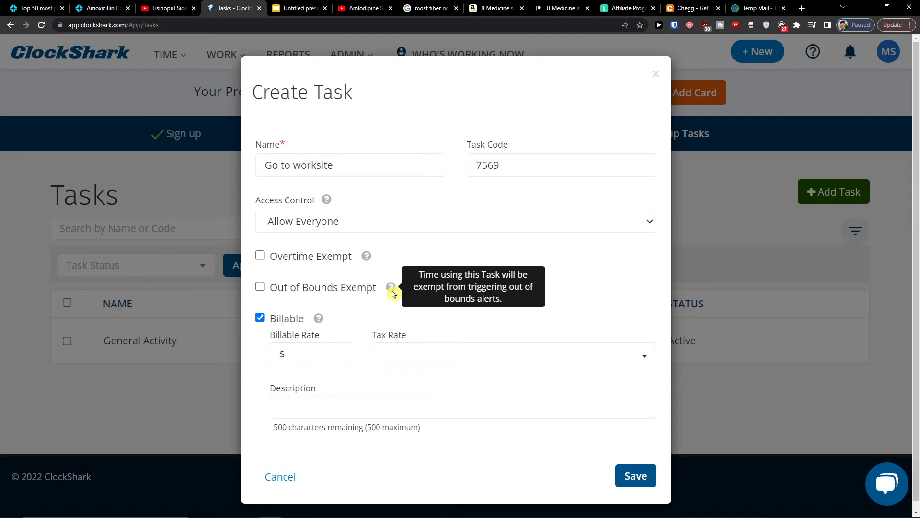
pyautogui.scroll(-1, 345, 319)
pyautogui.click(323, 351)
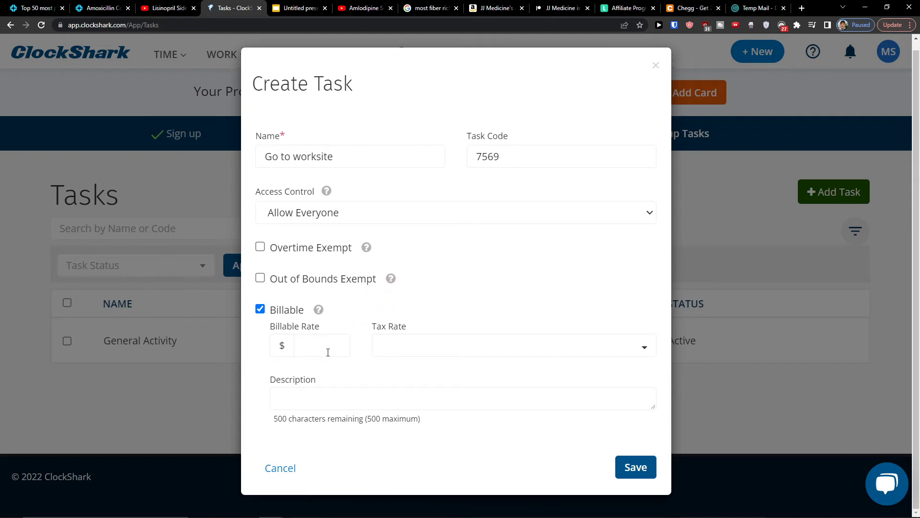
pyautogui.write('50')
pyautogui.click(434, 349)
pyautogui.click(431, 376)
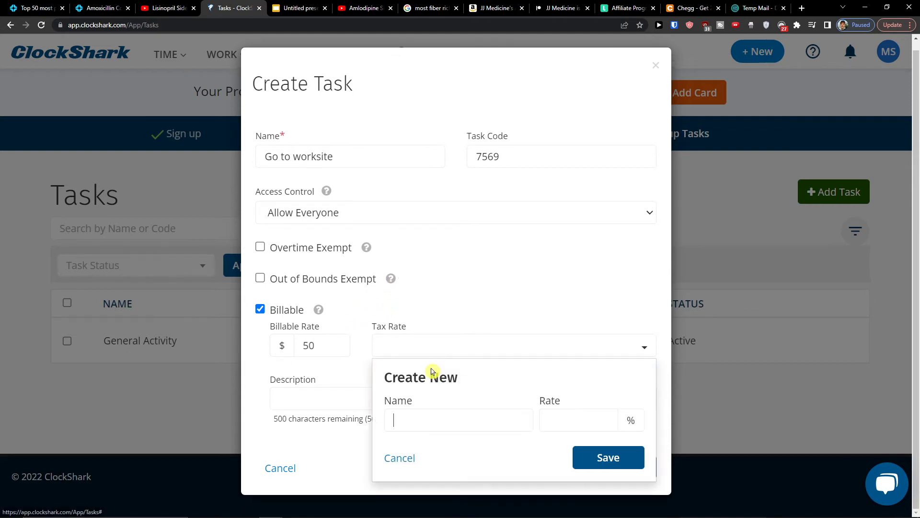
pyautogui.click(360, 389)
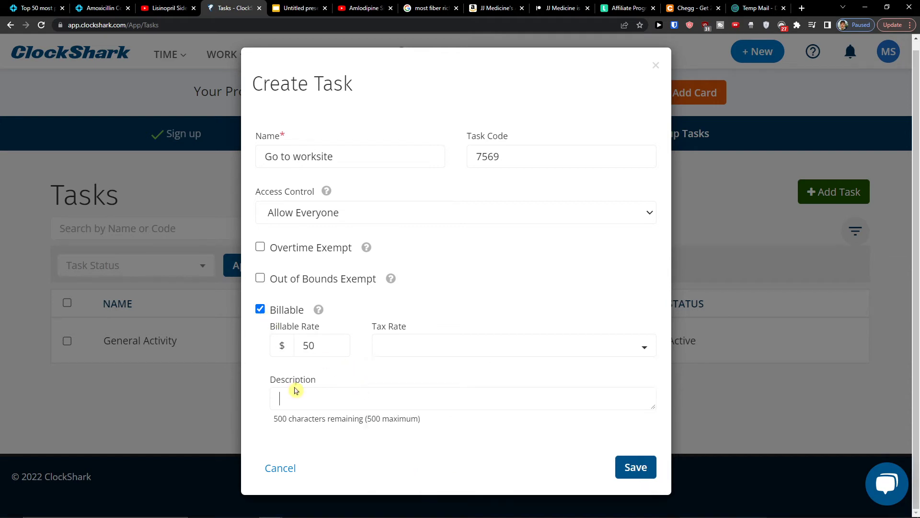
pyautogui.click(261, 310)
pyautogui.click(629, 355)
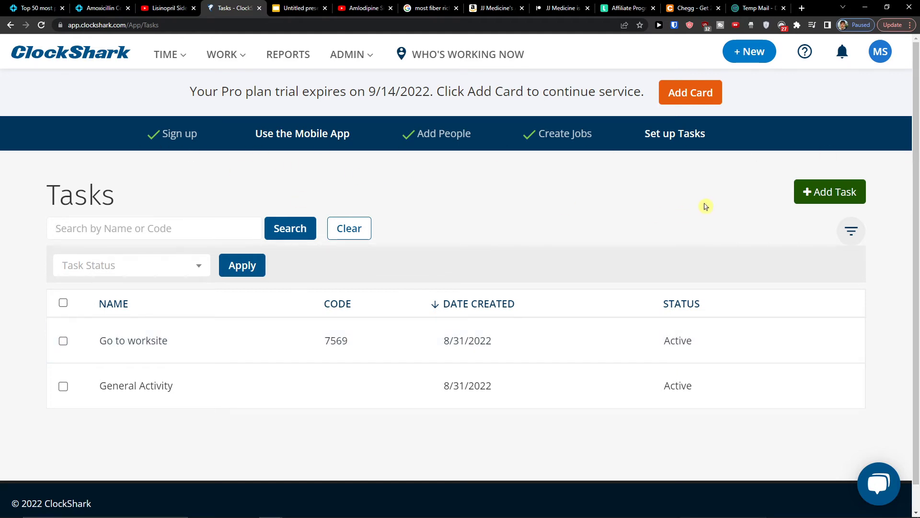
# Step: Toggle the Tasks list filters and status choices, then go to TIME > Schedules
pyautogui.click(851, 232)
pyautogui.click(852, 232)
pyautogui.click(852, 232)
pyautogui.click(851, 232)
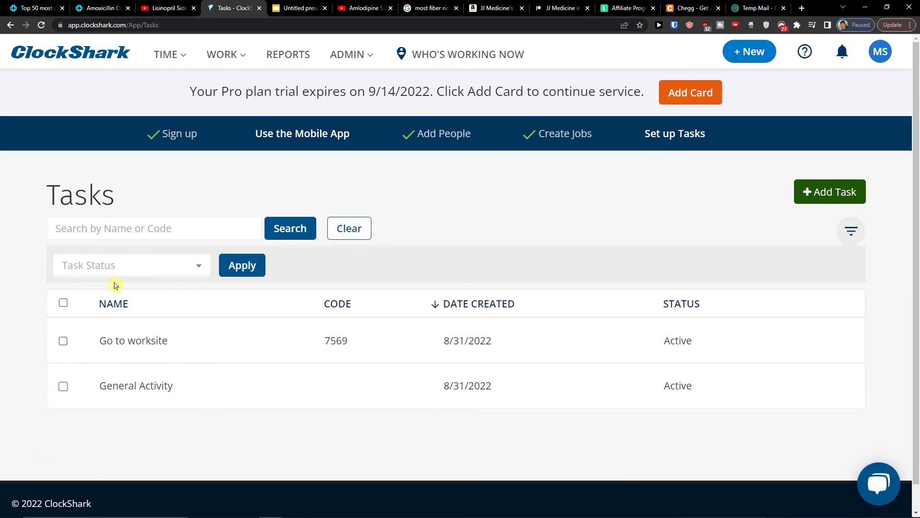
pyautogui.click(123, 261)
pyautogui.click(522, 241)
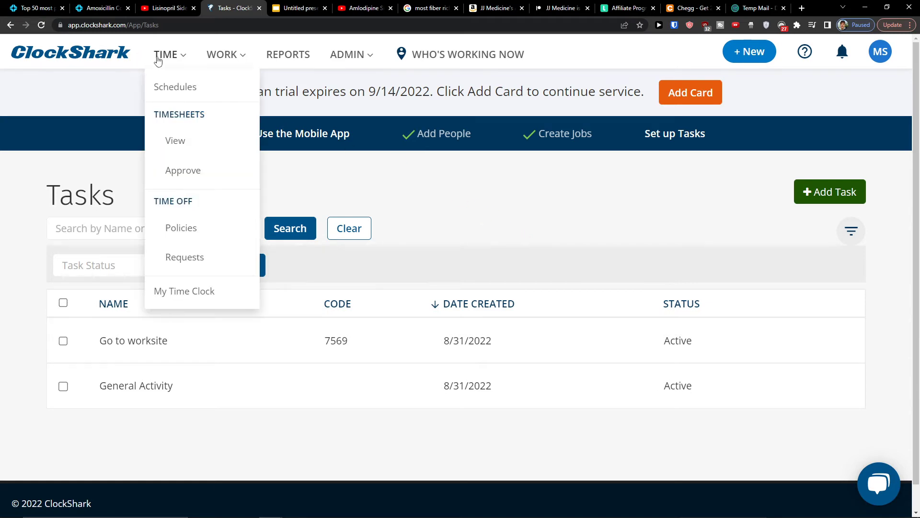
pyautogui.moveTo(166, 52)
pyautogui.click(165, 86)
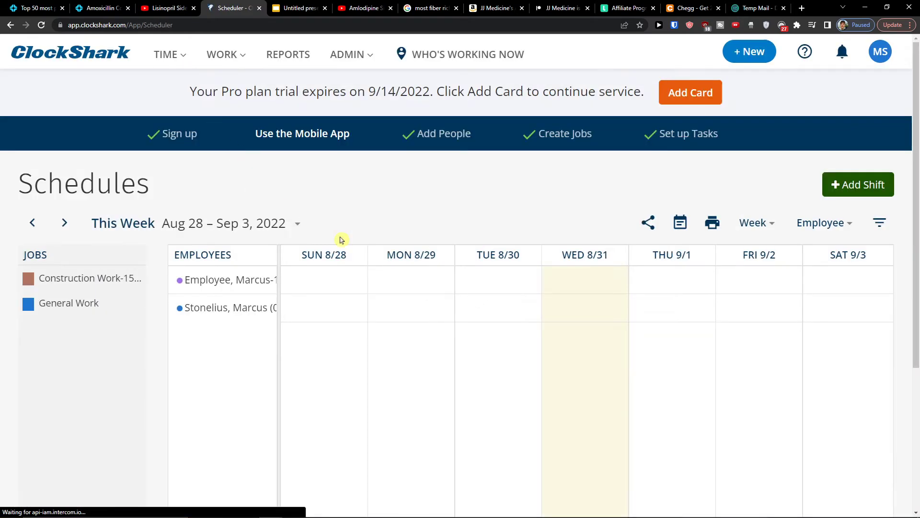
# Step: Add a Wed 8/31 shift for the first employee on Construction Work-1553, task Go to worksite-7569
pyautogui.moveTo(278, 303)
pyautogui.mouseDown()
pyautogui.moveTo(358, 315)
pyautogui.moveTo(265, 308)
pyautogui.moveTo(280, 308)
pyautogui.mouseUp()
pyautogui.click(624, 284)
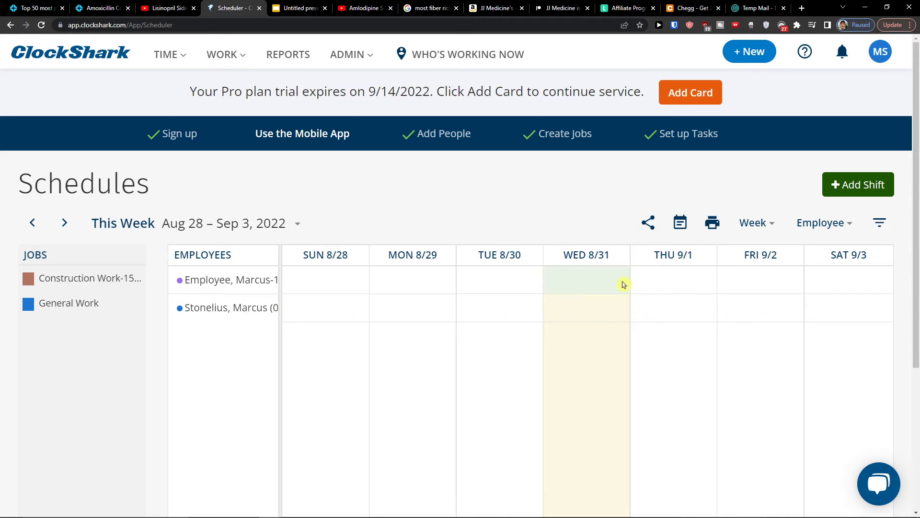
pyautogui.click(699, 384)
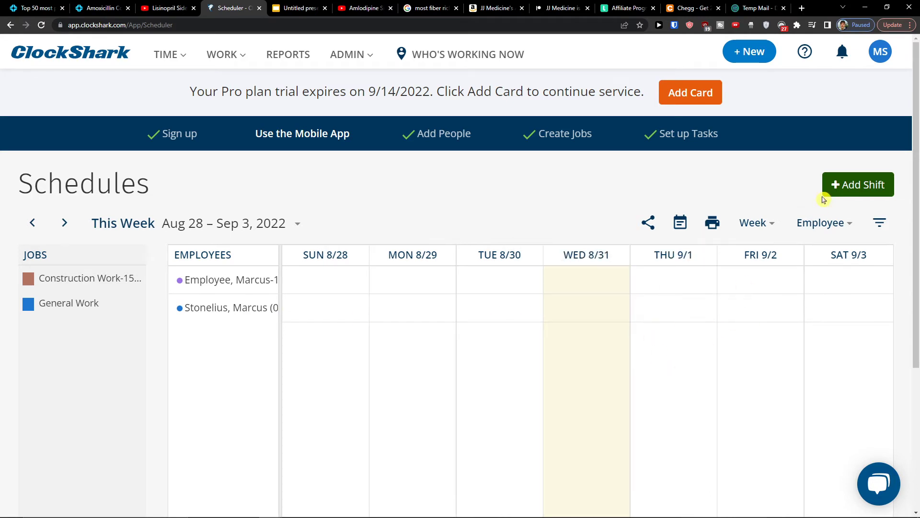
pyautogui.click(850, 193)
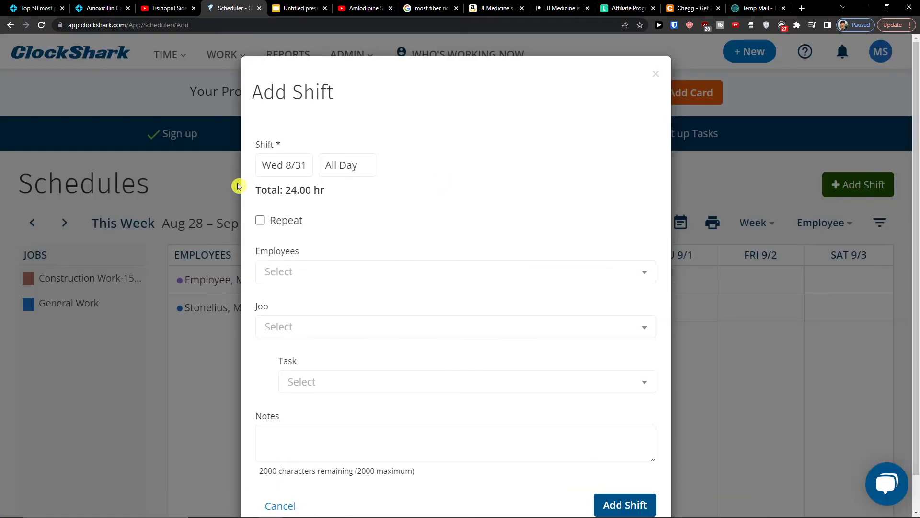
pyautogui.click(361, 278)
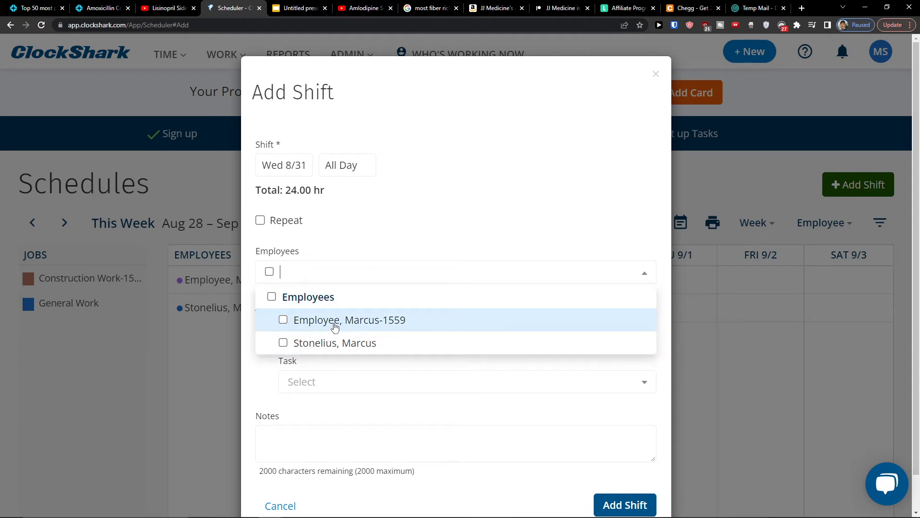
pyautogui.click(336, 327)
pyautogui.click(269, 396)
pyautogui.click(304, 316)
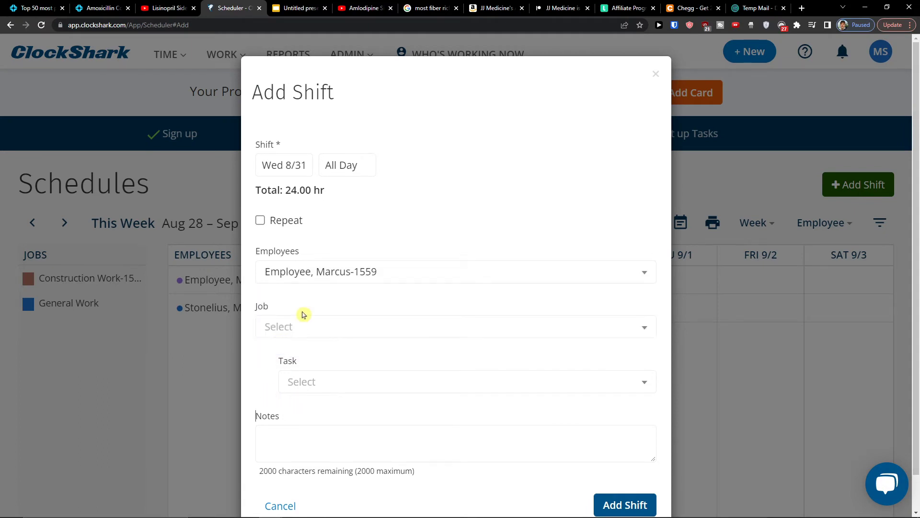
pyautogui.click(307, 380)
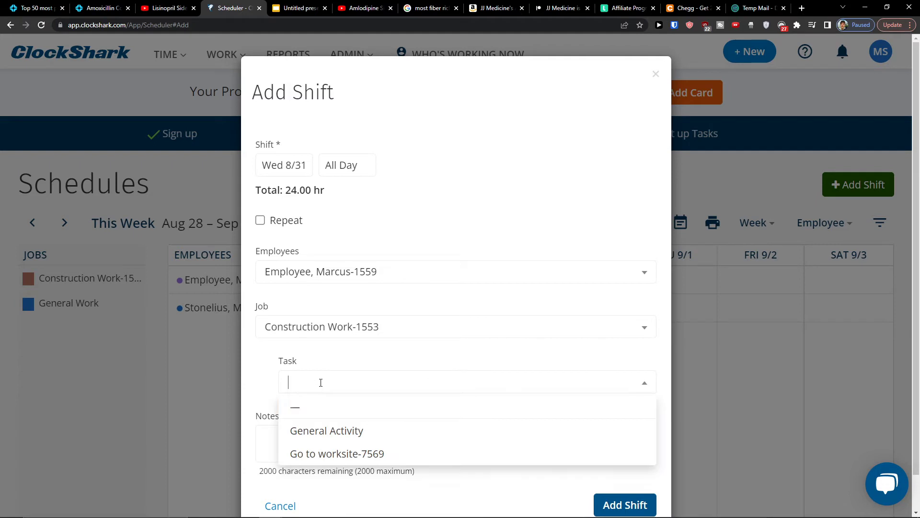
pyautogui.click(302, 450)
pyautogui.scroll(-1, 273, 404)
pyautogui.scroll(1, 294, 405)
pyautogui.scroll(-1, 367, 449)
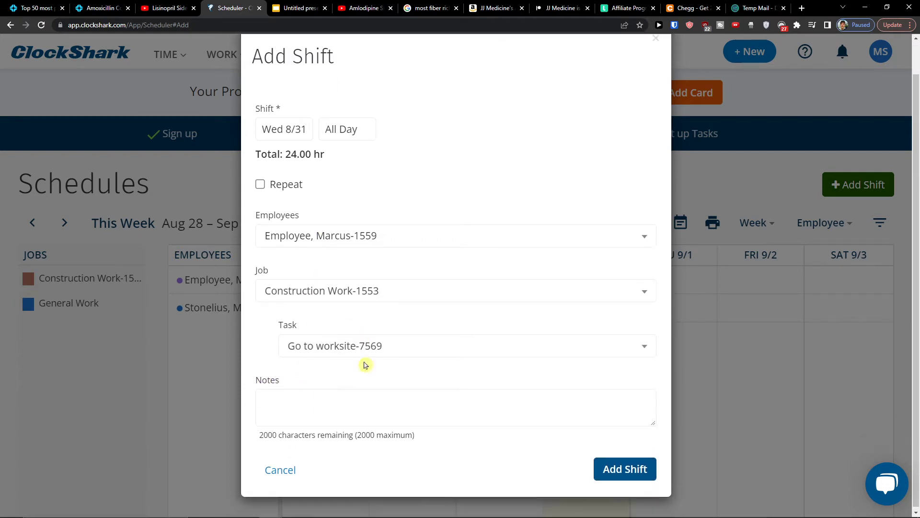
pyautogui.click(647, 477)
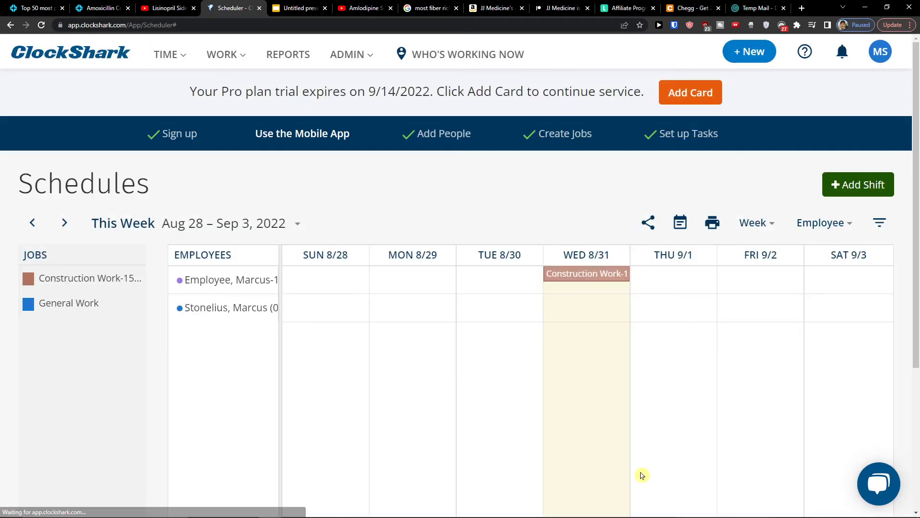
# Step: Copy the Wed 8/31 Construction Work shift to Wed 9/7
pyautogui.click(623, 280)
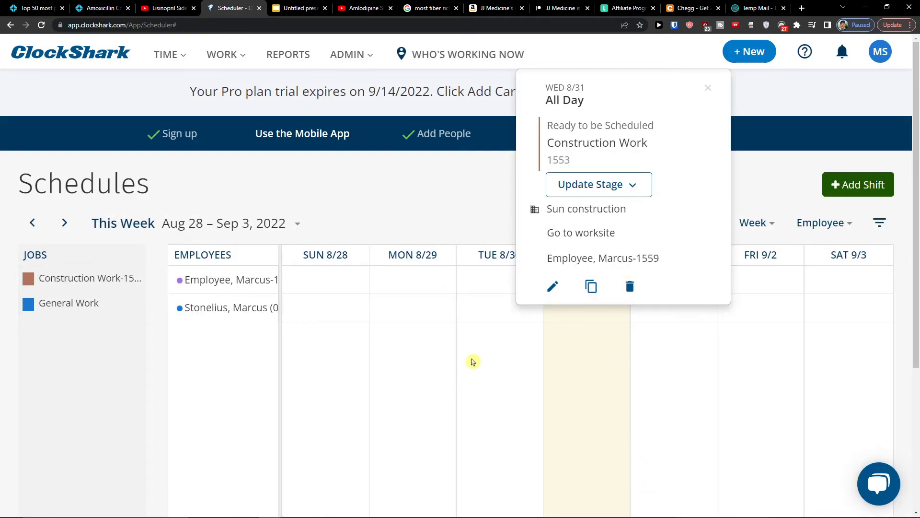
pyautogui.click(472, 362)
pyautogui.click(629, 280)
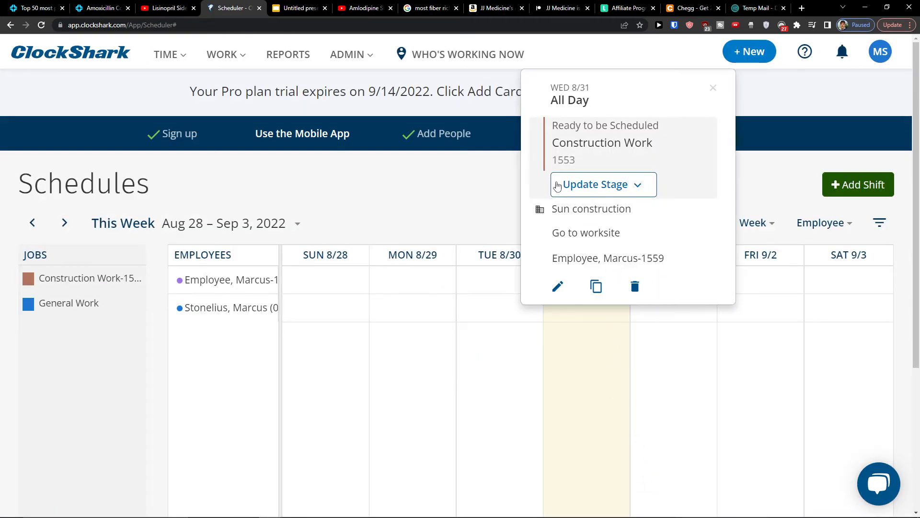
pyautogui.click(595, 287)
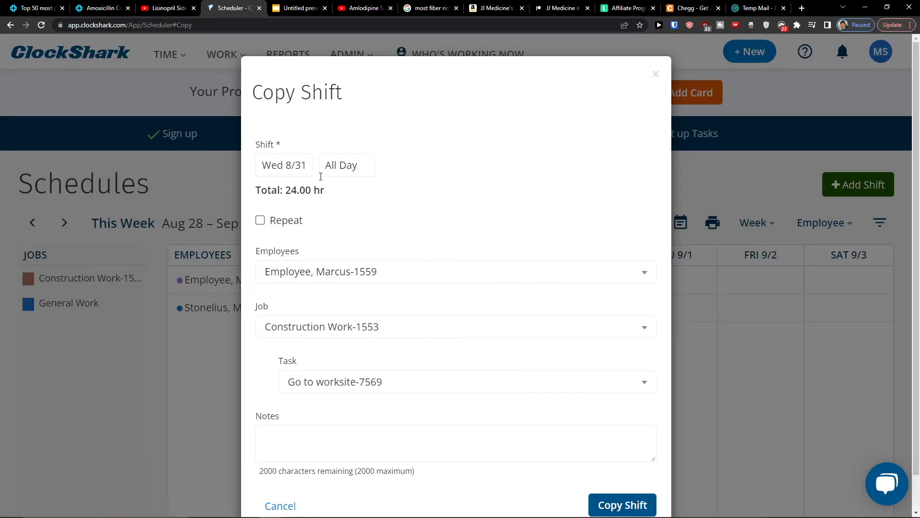
pyautogui.click(302, 162)
pyautogui.click(393, 194)
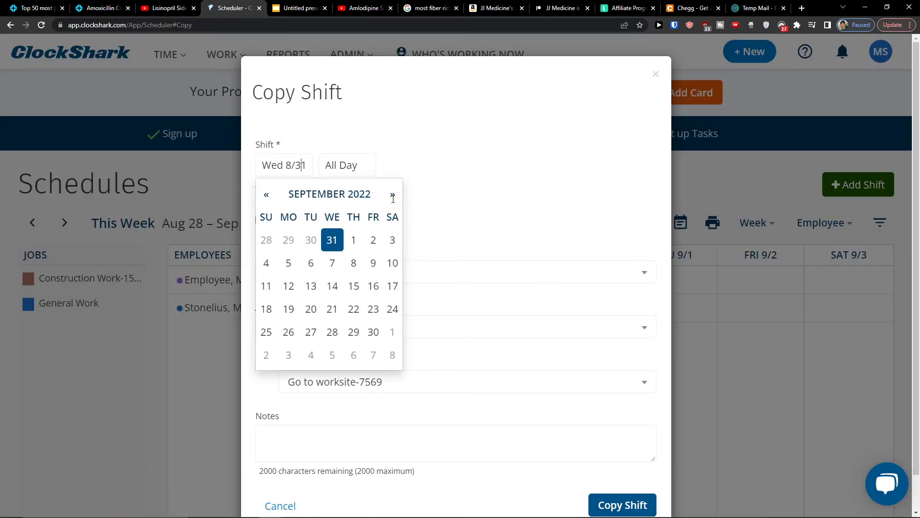
pyautogui.click(331, 262)
pyautogui.click(626, 499)
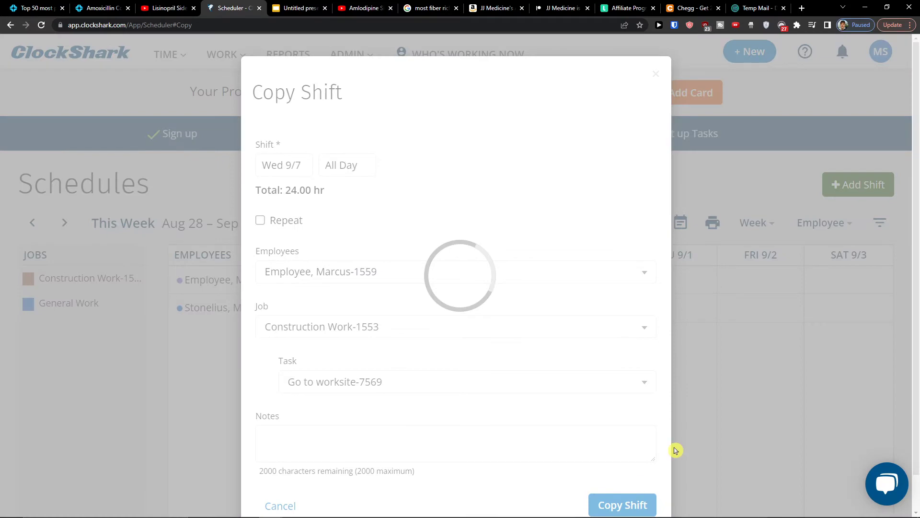
# Step: View next week (Sep 4–10), return to Aug 28 – Sep 3, and recheck the 8/31 shift
pyautogui.scroll(-1, 682, 356)
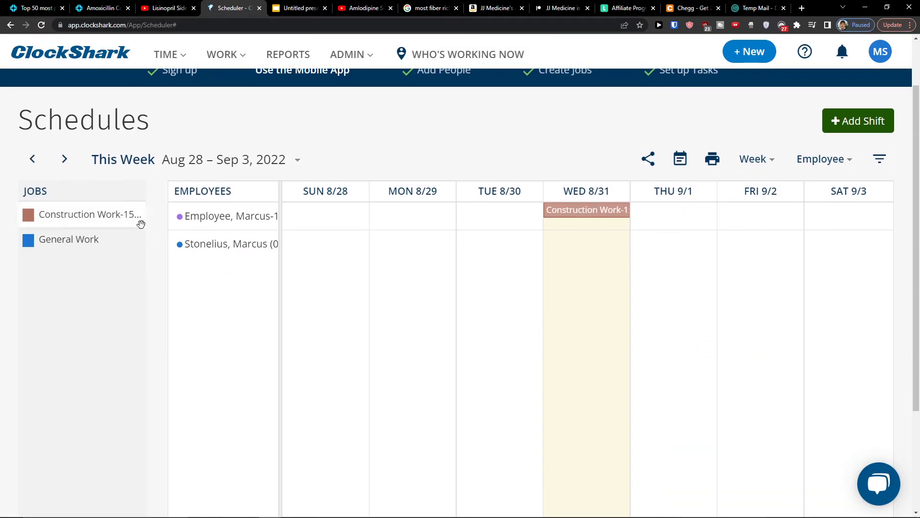
pyautogui.click(252, 158)
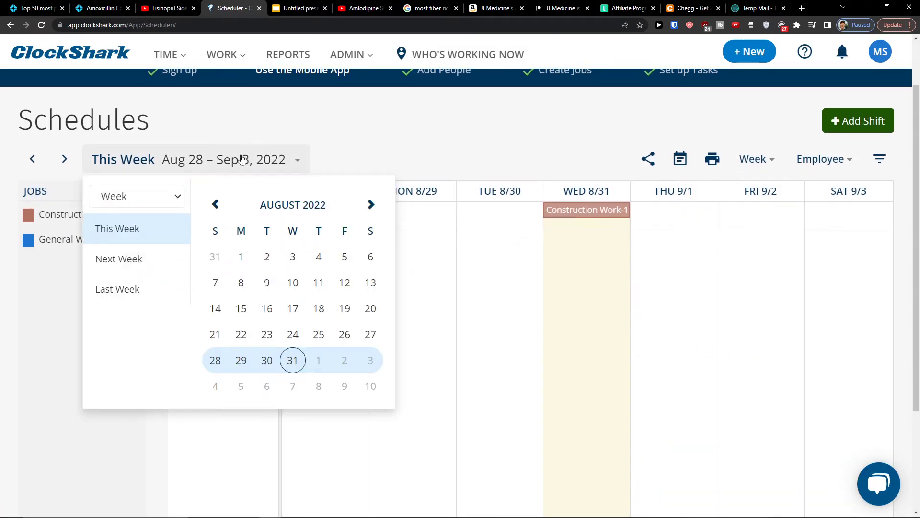
pyautogui.click(316, 377)
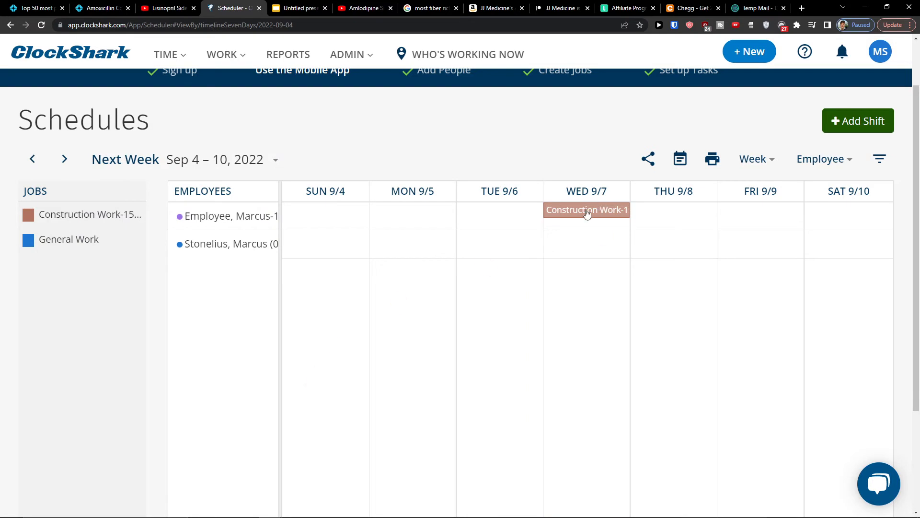
pyautogui.click(275, 160)
pyautogui.click(240, 259)
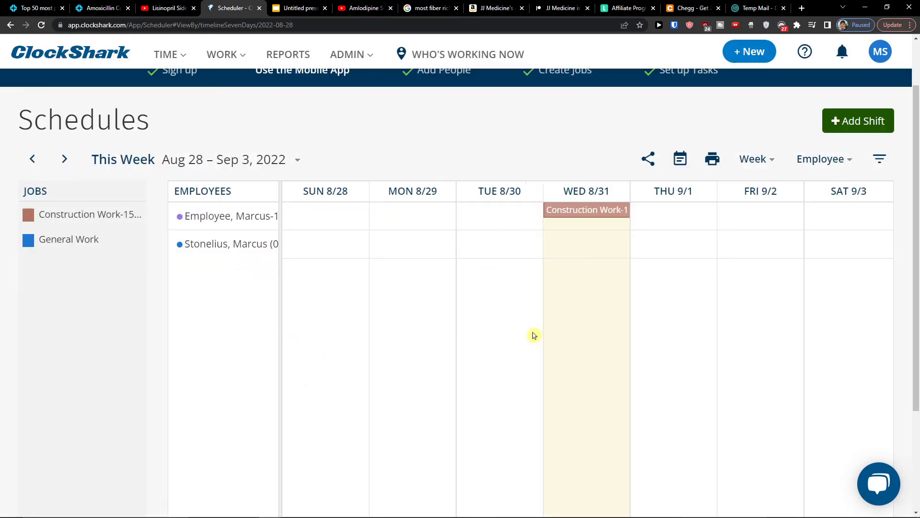
pyautogui.scroll(2, 538, 243)
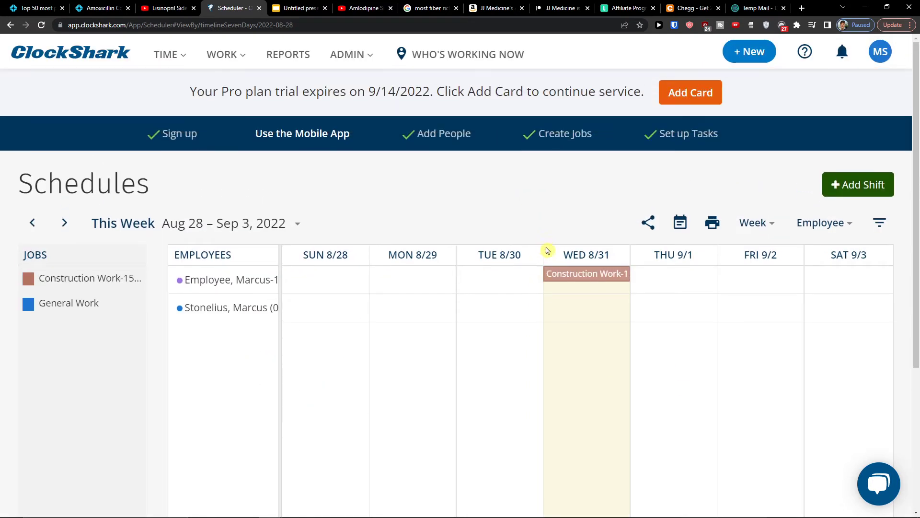
pyautogui.click(566, 281)
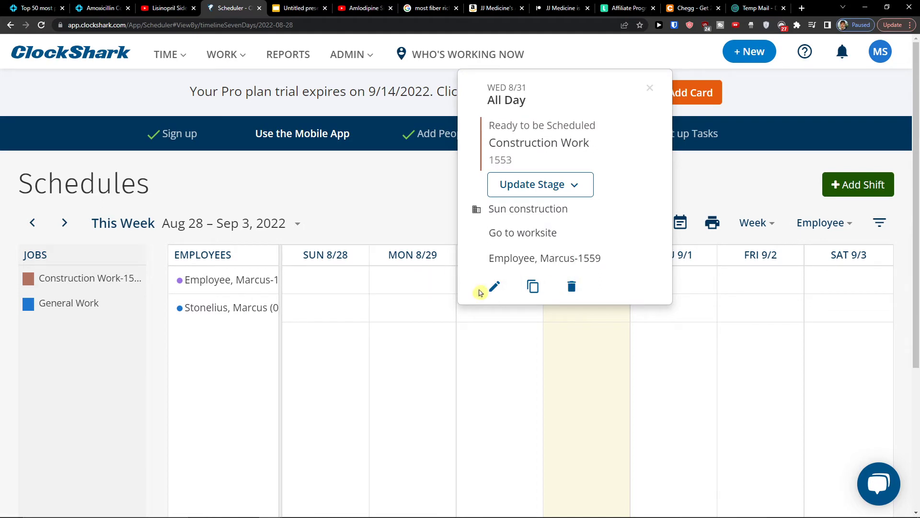
pyautogui.click(486, 328)
pyautogui.moveTo(181, 69)
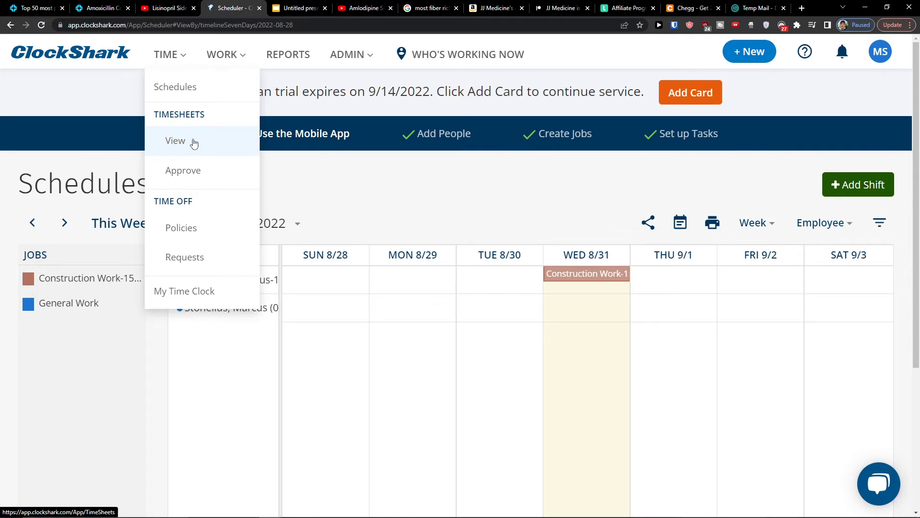
# Step: Open the Timesheets page and start a new time entry
pyautogui.click(190, 157)
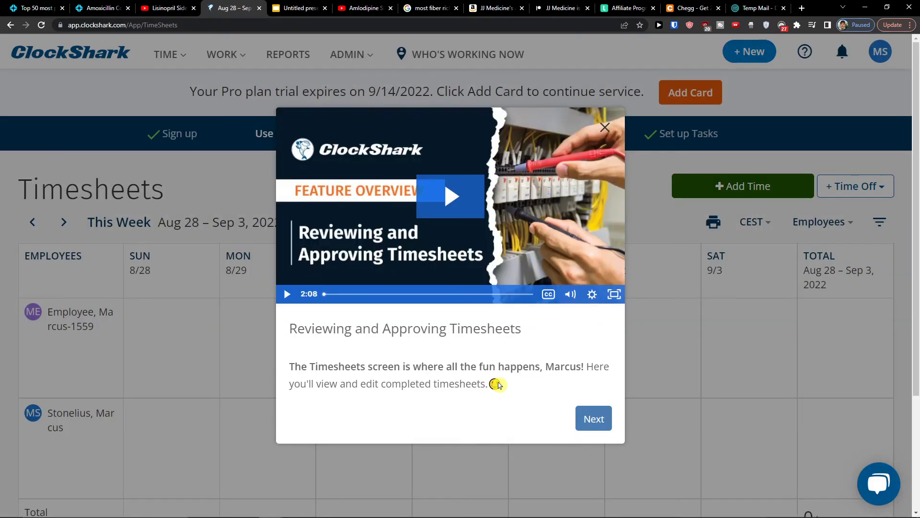
pyautogui.click(600, 426)
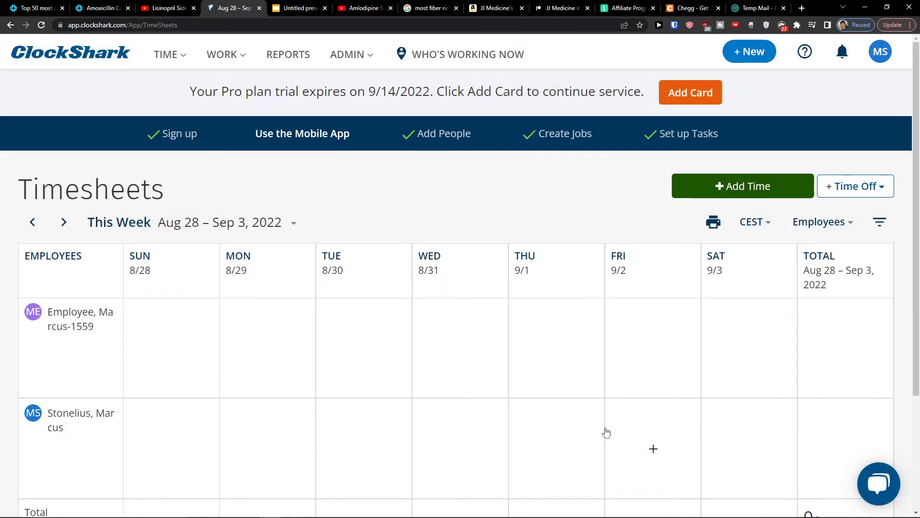
pyautogui.scroll(-2, 606, 422)
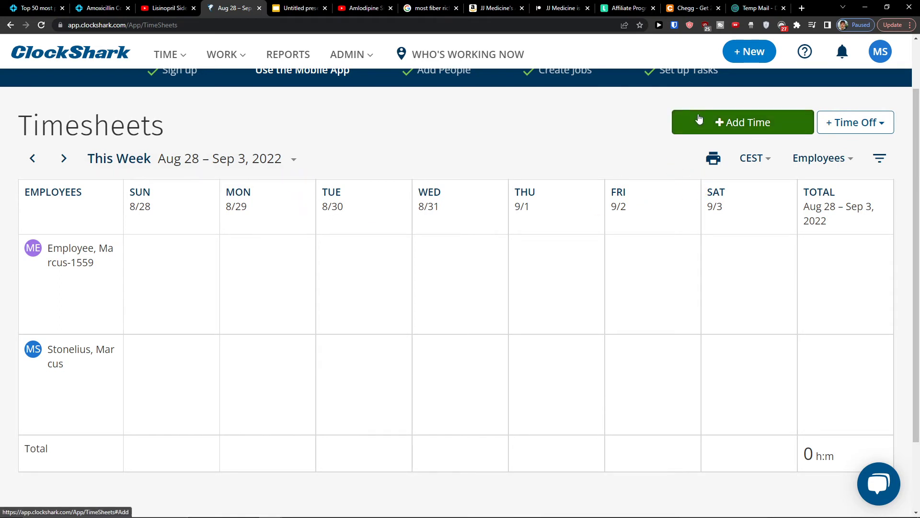
pyautogui.click(686, 124)
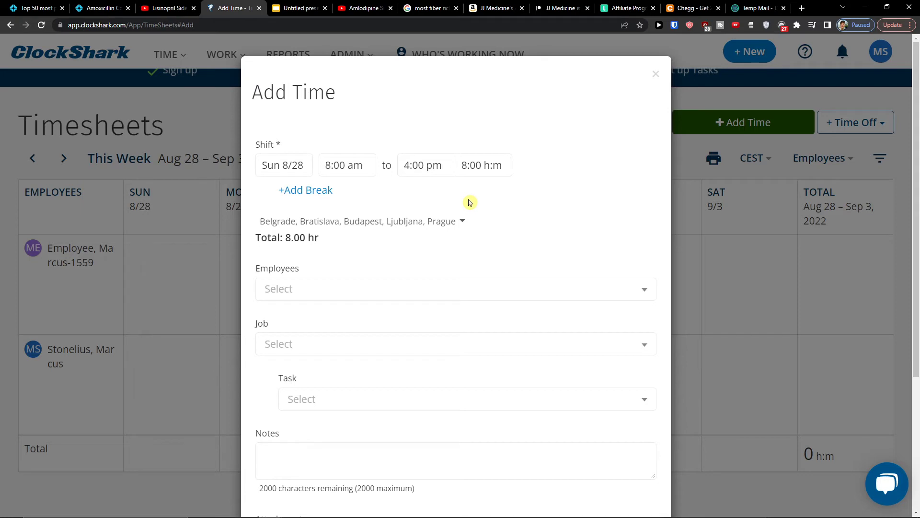
# Step: Log the first employee's 8-hour Sunday entry on Construction Work-1553, task Go to worksite-7569
pyautogui.click(363, 290)
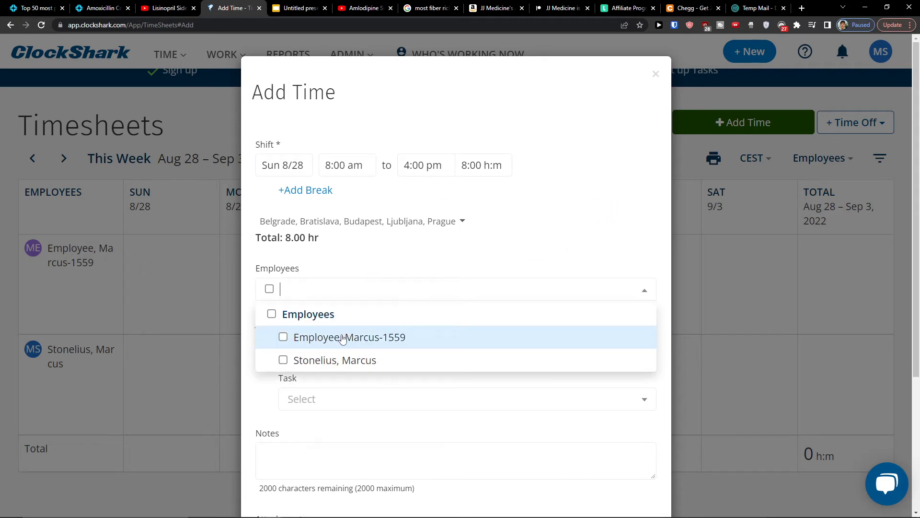
pyautogui.click(379, 300)
pyautogui.click(348, 339)
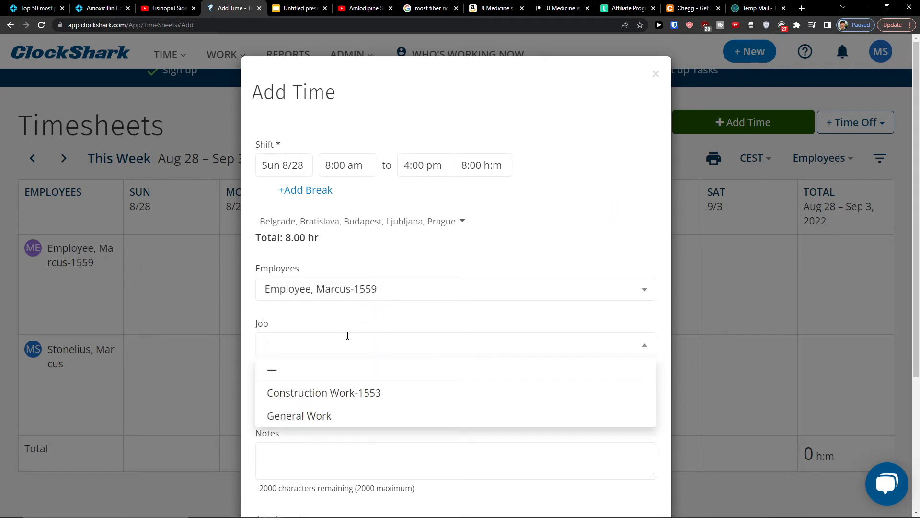
pyautogui.click(357, 403)
pyautogui.scroll(-1, 365, 361)
pyautogui.click(329, 339)
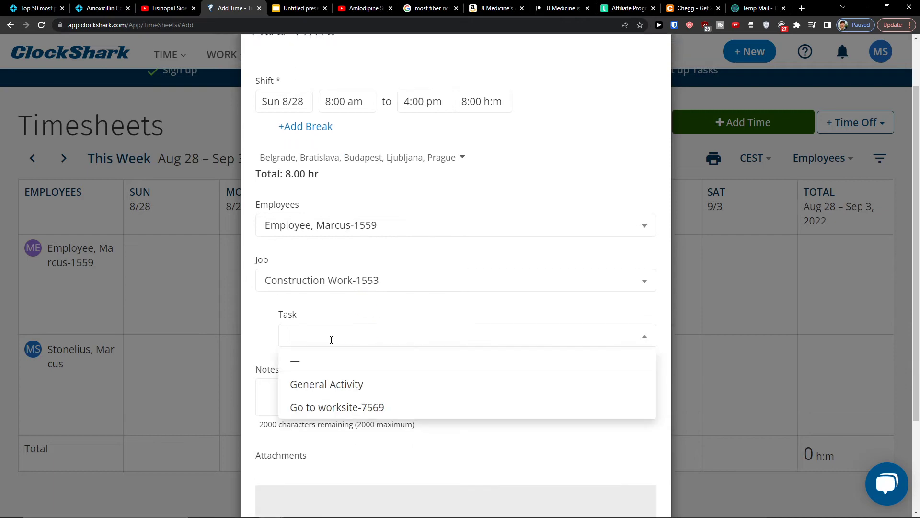
pyautogui.click(323, 408)
pyautogui.scroll(-2, 315, 395)
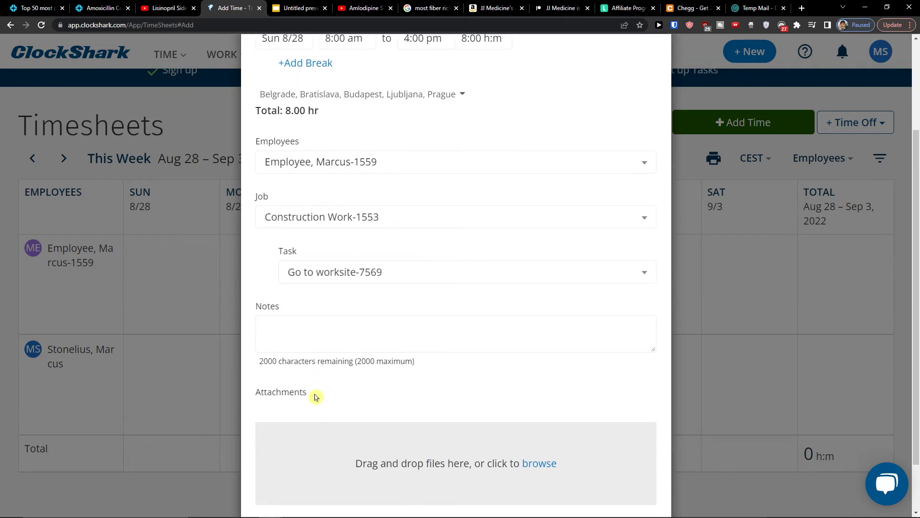
pyautogui.scroll(2, 315, 397)
pyautogui.scroll(1, 350, 403)
pyautogui.scroll(-4, 480, 432)
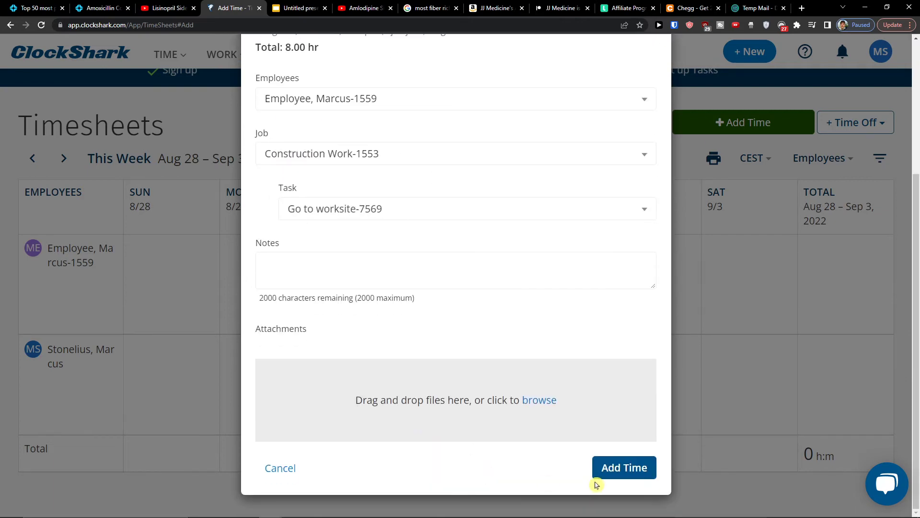
pyautogui.click(640, 474)
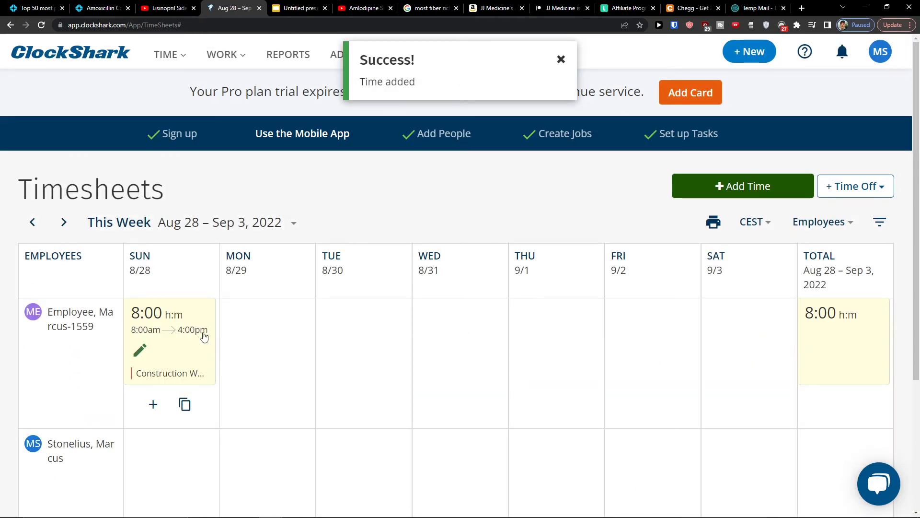
# Step: Add a Monday 8/29 entry from 9:00 am for the second employee on Construction Work-1553, Go to worksite-7569
pyautogui.scroll(-1, 216, 311)
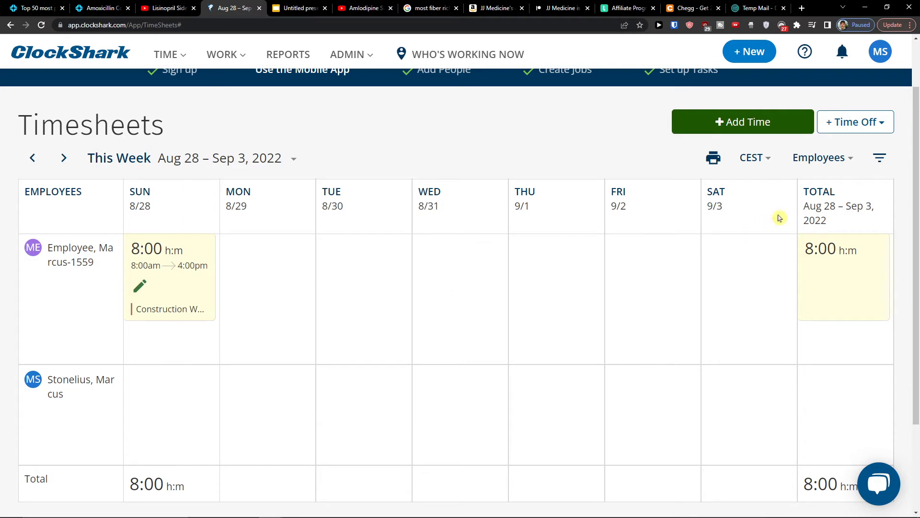
pyautogui.click(268, 414)
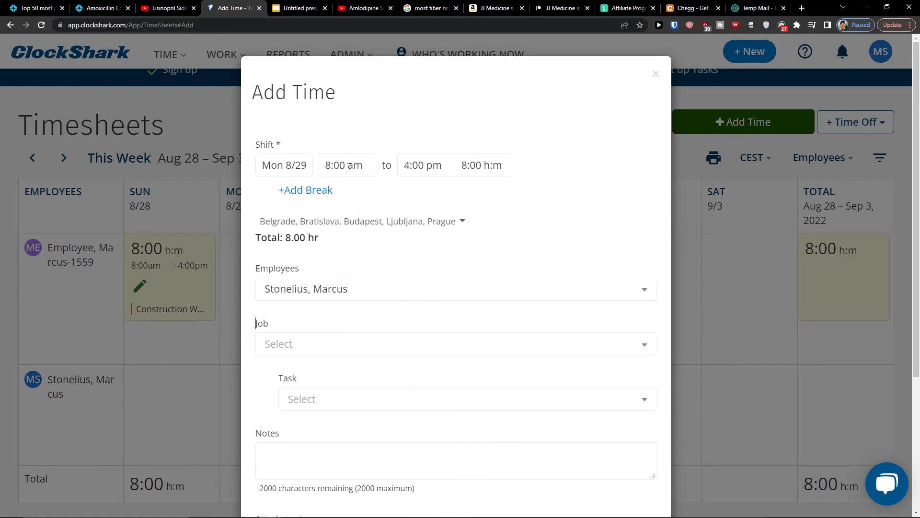
pyautogui.click(323, 167)
pyautogui.scroll(-3, 352, 273)
pyautogui.click(349, 294)
pyautogui.scroll(-3, 548, 230)
pyautogui.click(335, 218)
pyautogui.click(334, 264)
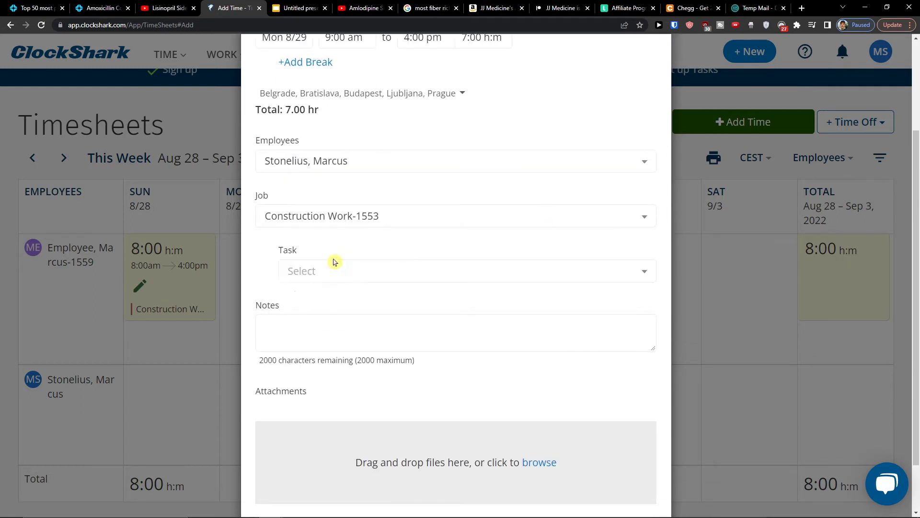
pyautogui.click(334, 271)
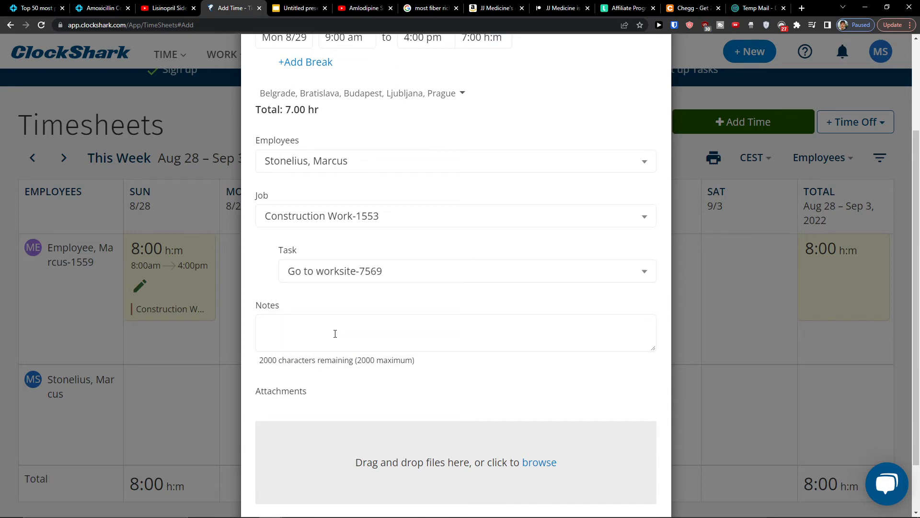
pyautogui.click(337, 342)
pyautogui.scroll(-2, 329, 328)
pyautogui.click(624, 467)
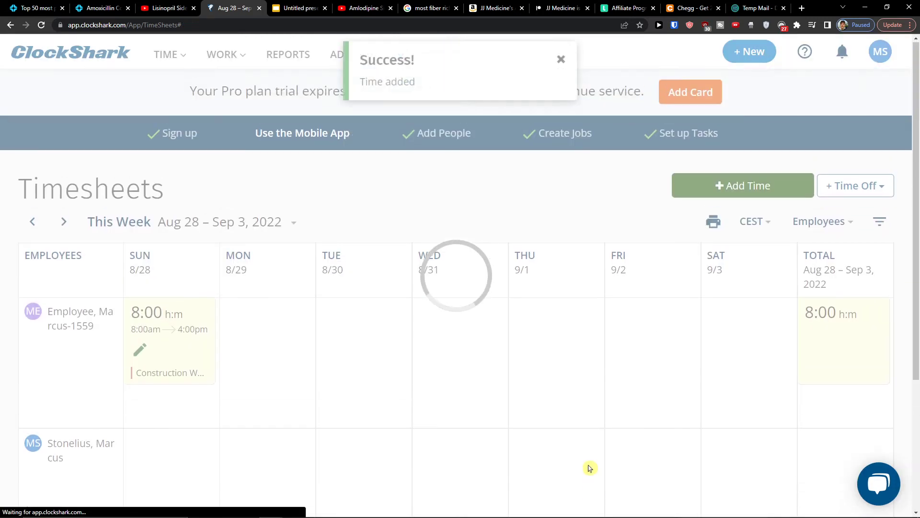
pyautogui.scroll(-2, 585, 318)
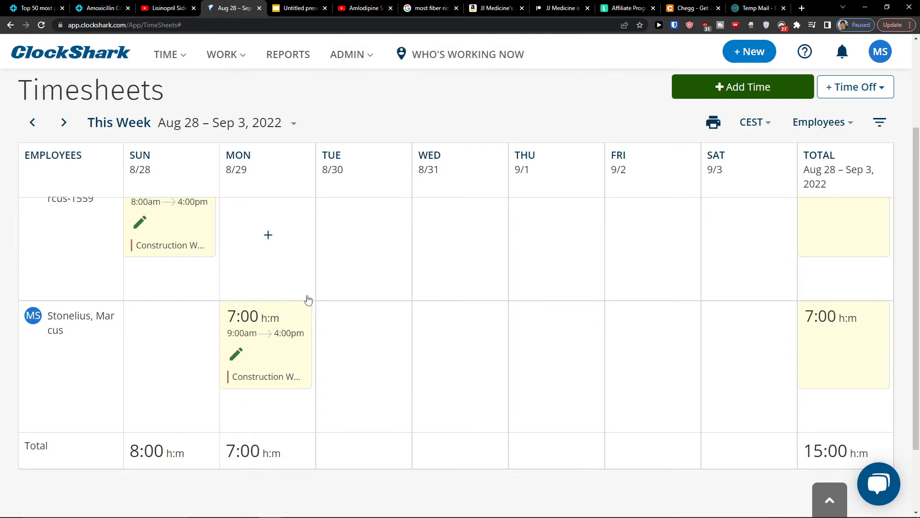
pyautogui.scroll(3, 307, 299)
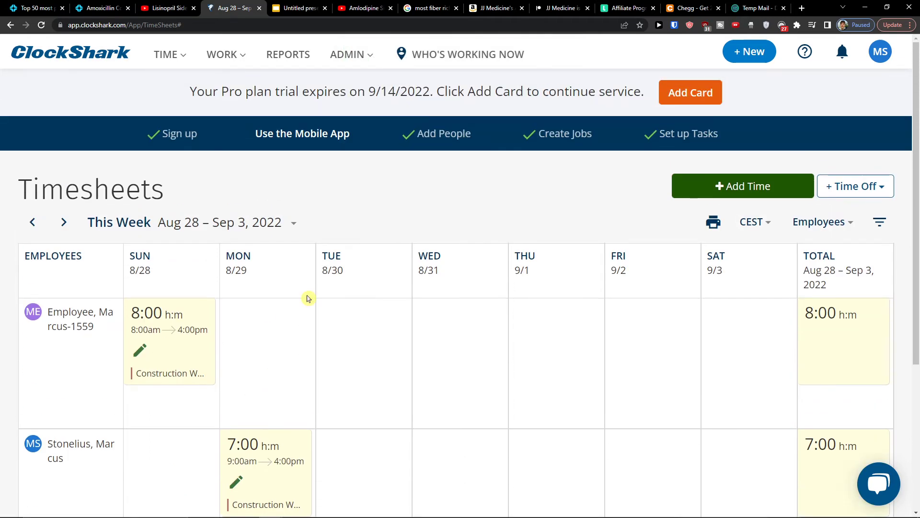
pyautogui.click(848, 186)
pyautogui.click(831, 224)
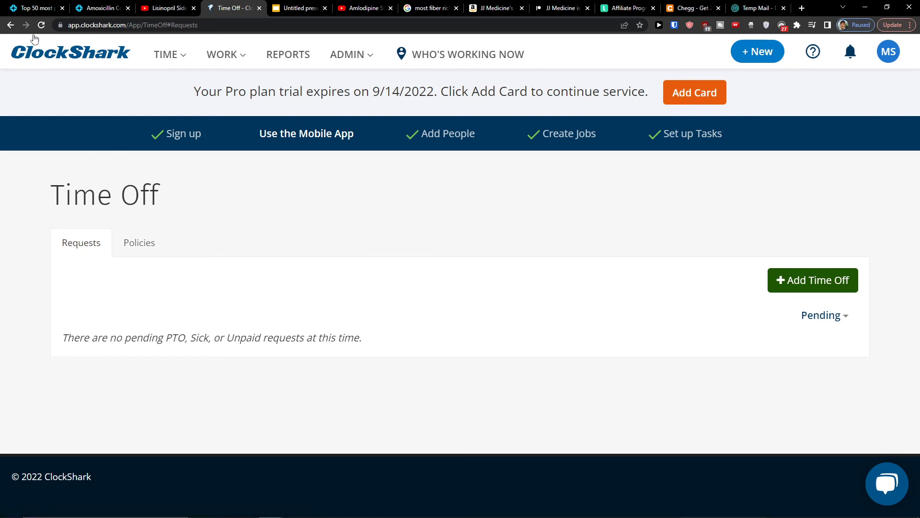
pyautogui.click(13, 27)
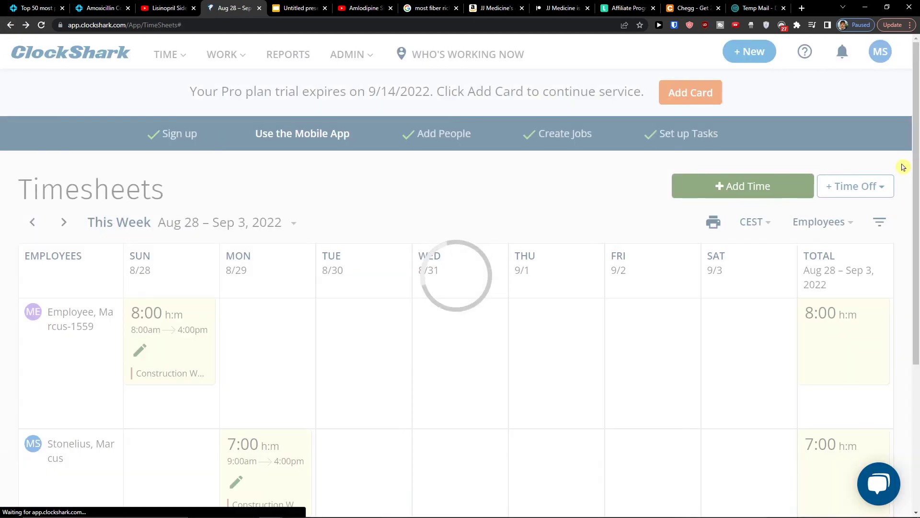
pyautogui.click(858, 189)
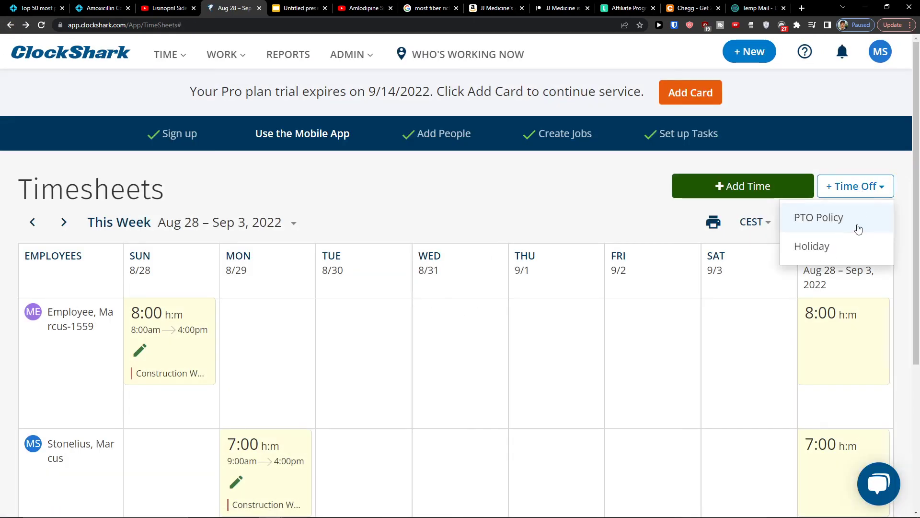
pyautogui.click(838, 254)
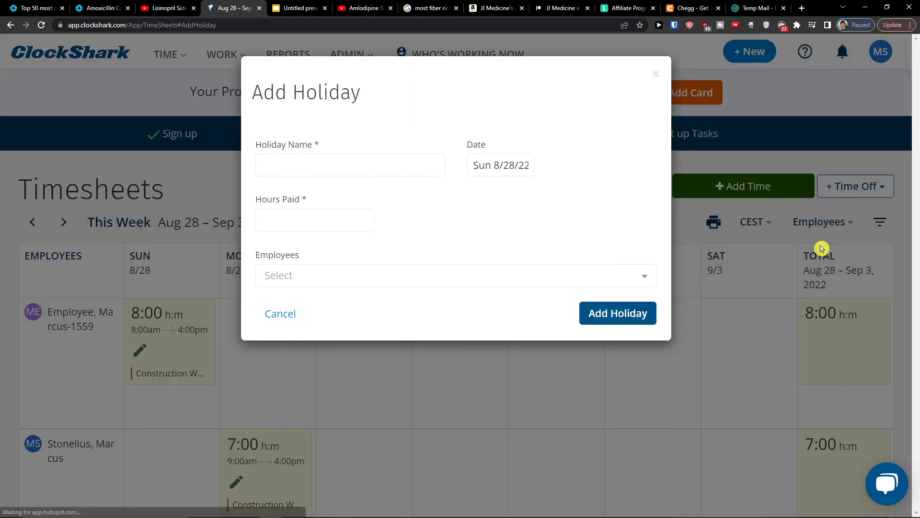
pyautogui.click(656, 75)
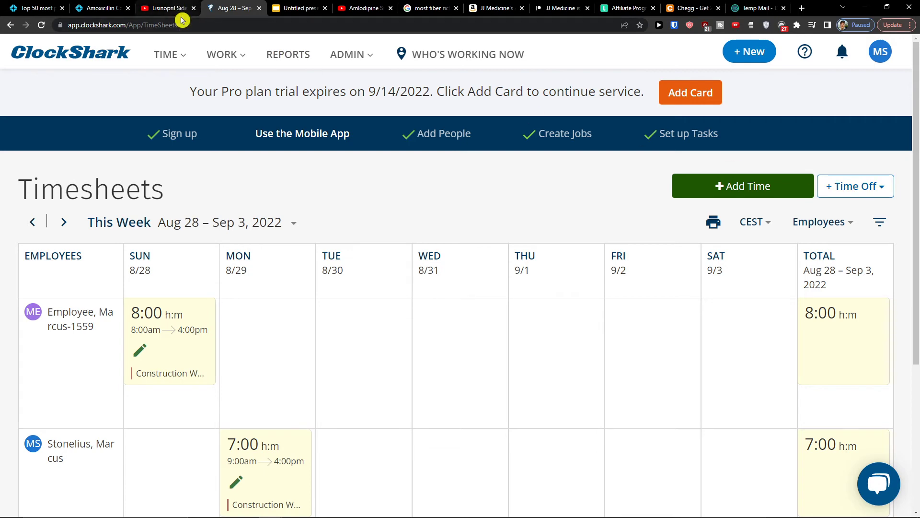
pyautogui.click(175, 55)
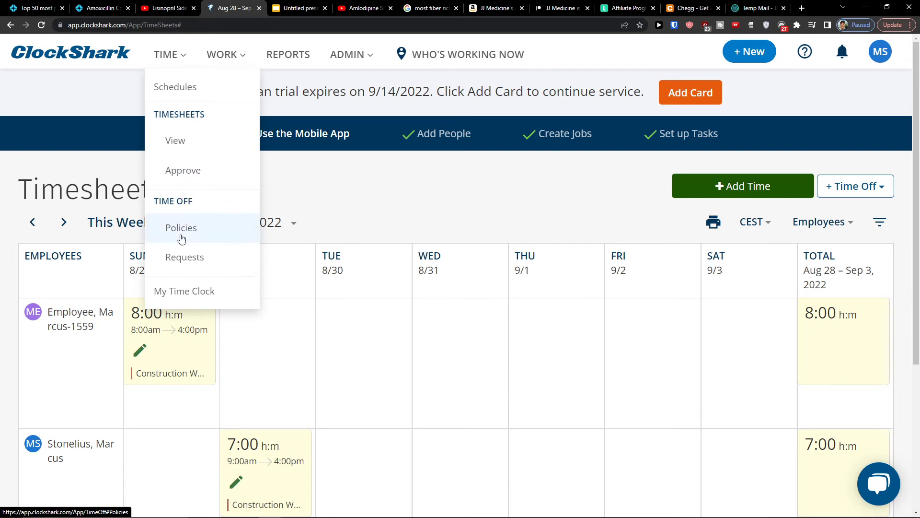
# Step: Approve the first employee's 8:00 timesheet for Aug 28 – Sep 3, 2022
pyautogui.click(200, 171)
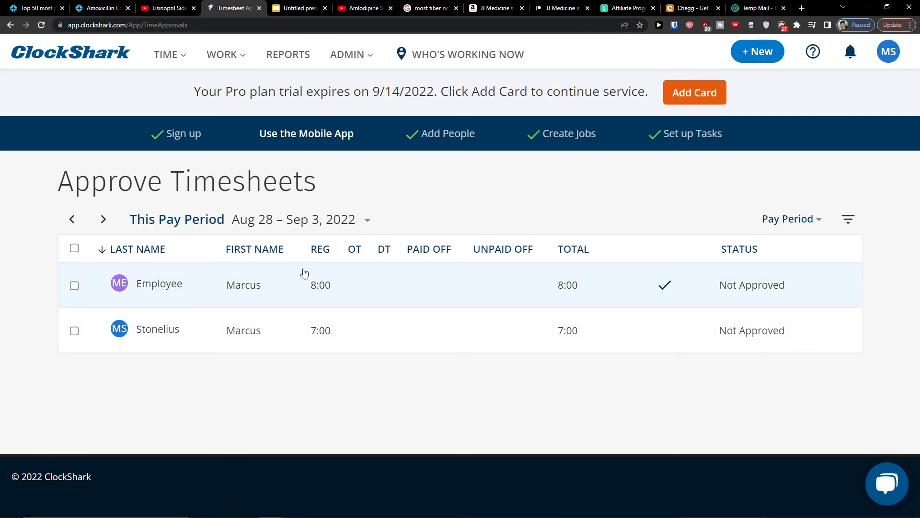
pyautogui.click(662, 286)
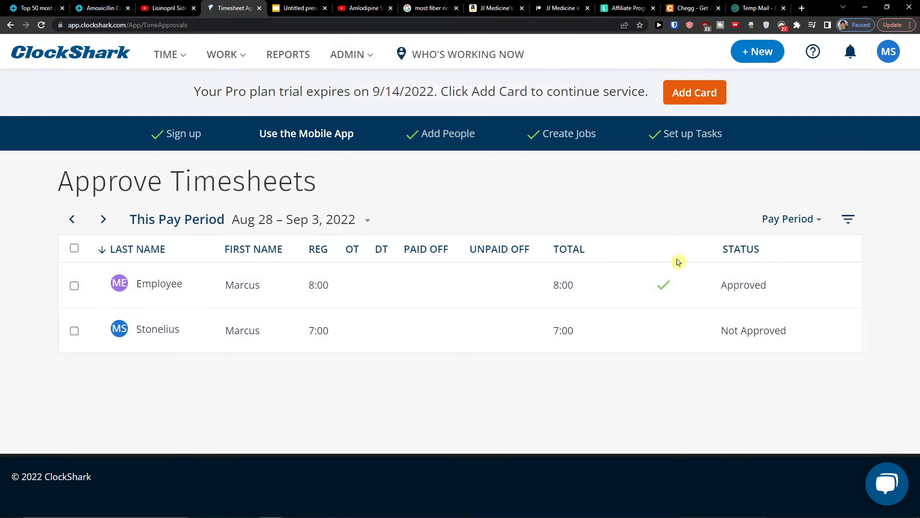
pyautogui.moveTo(166, 54)
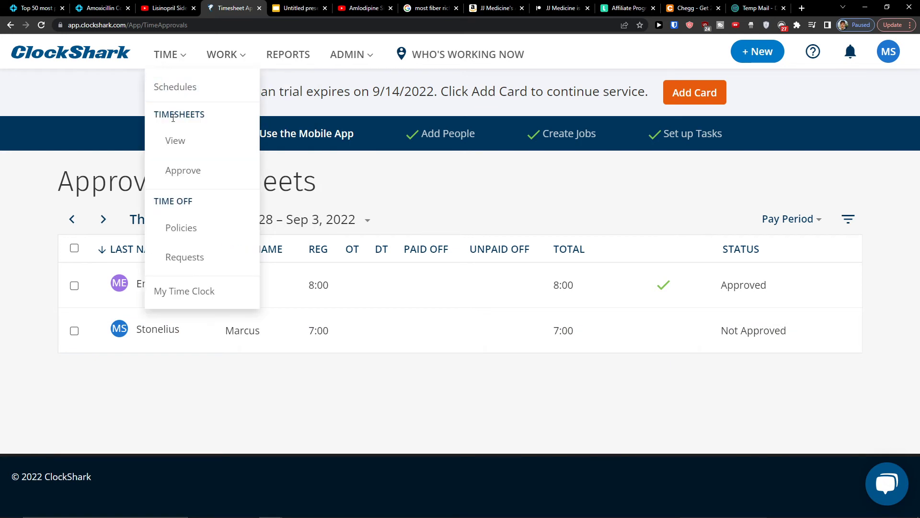
# Step: Start a new time off policy, keeping Paid Time Off as its type
pyautogui.click(192, 228)
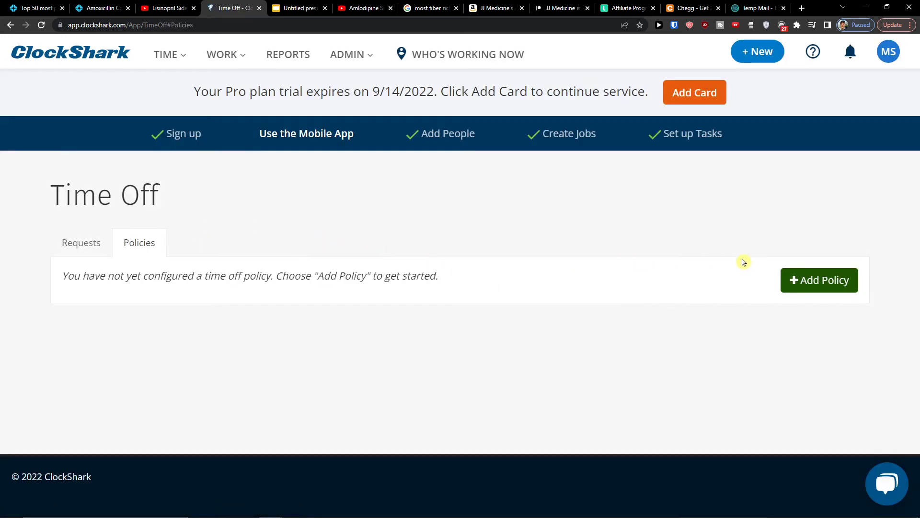
pyautogui.click(804, 284)
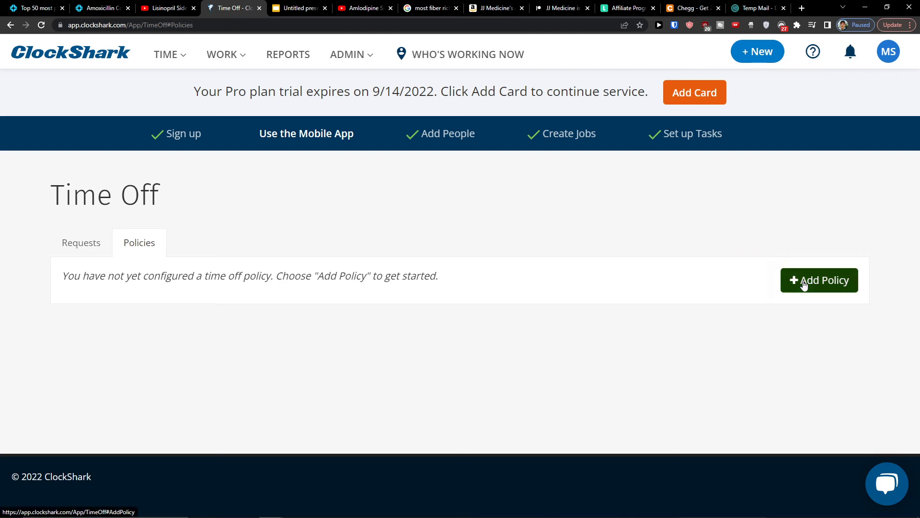
pyautogui.scroll(-2, 380, 297)
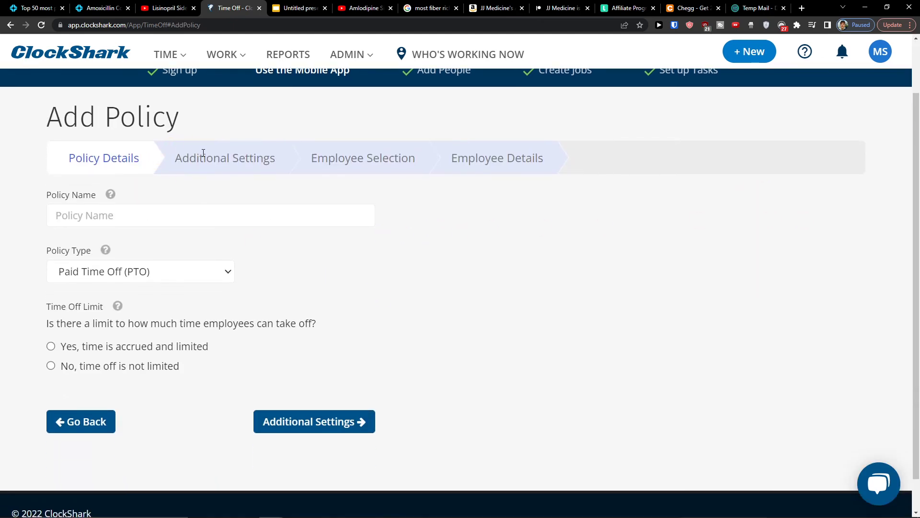
pyautogui.click(107, 272)
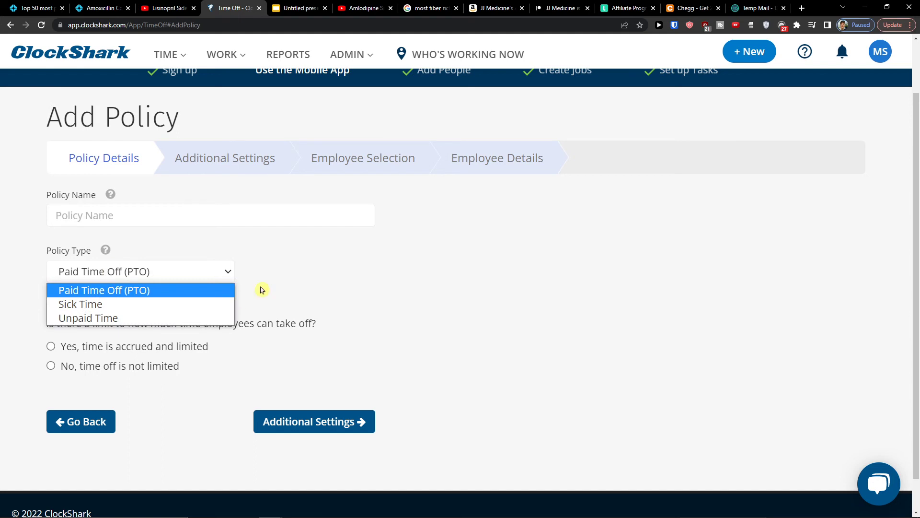
pyautogui.click(115, 289)
pyautogui.scroll(2, 237, 245)
# Step: Open Add Time Off under Requests and try the employee and policy lists, leaving the employee cleared
pyautogui.click(168, 54)
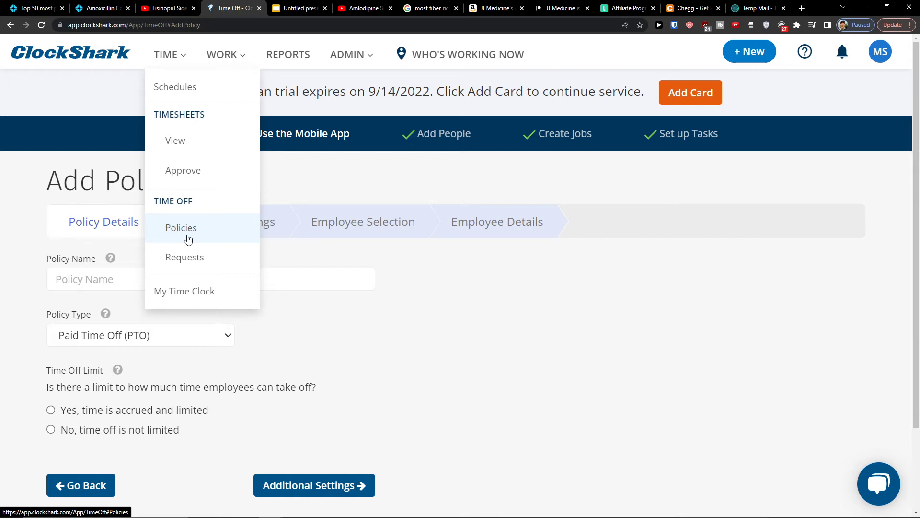
pyautogui.click(192, 259)
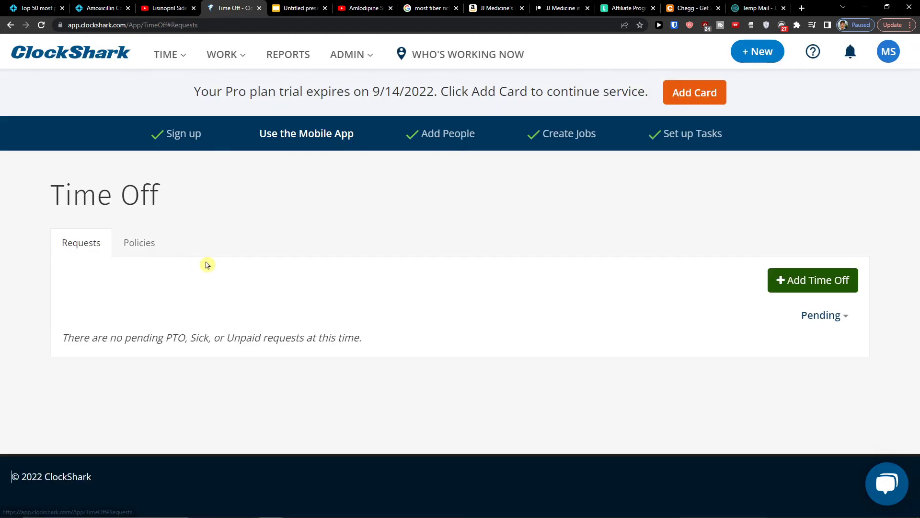
pyautogui.click(819, 282)
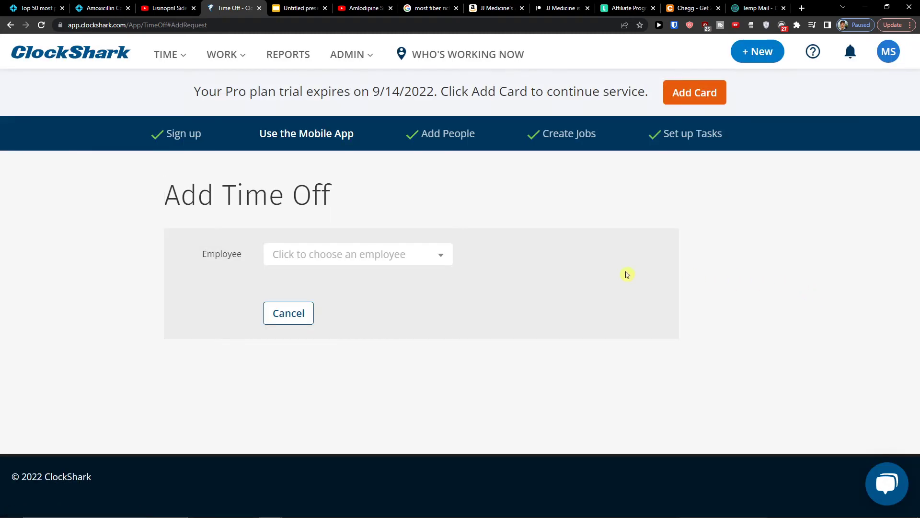
pyautogui.click(440, 261)
pyautogui.click(385, 312)
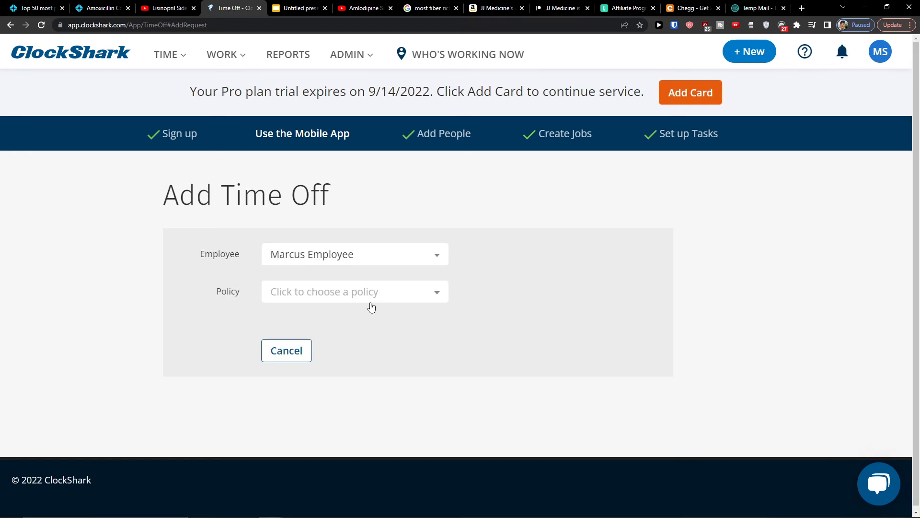
pyautogui.click(369, 300)
pyautogui.click(342, 278)
pyautogui.click(330, 257)
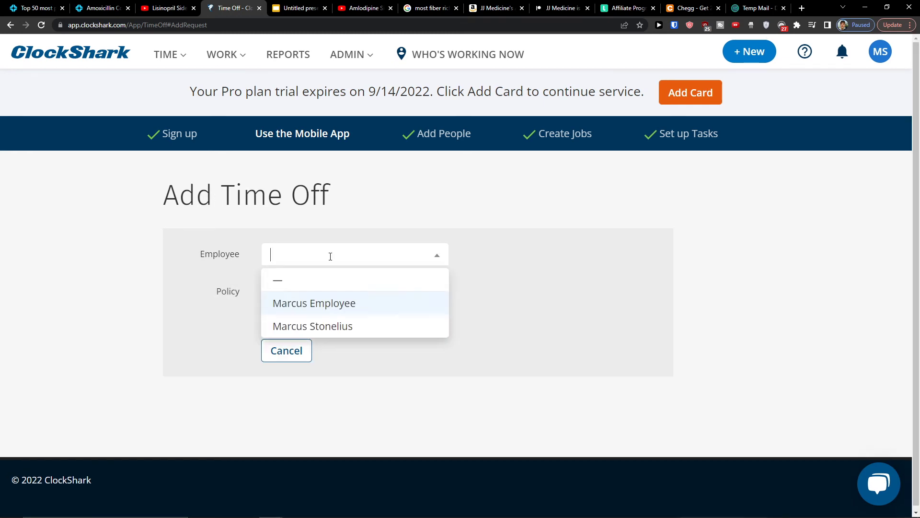
pyautogui.click(287, 280)
pyautogui.moveTo(227, 58)
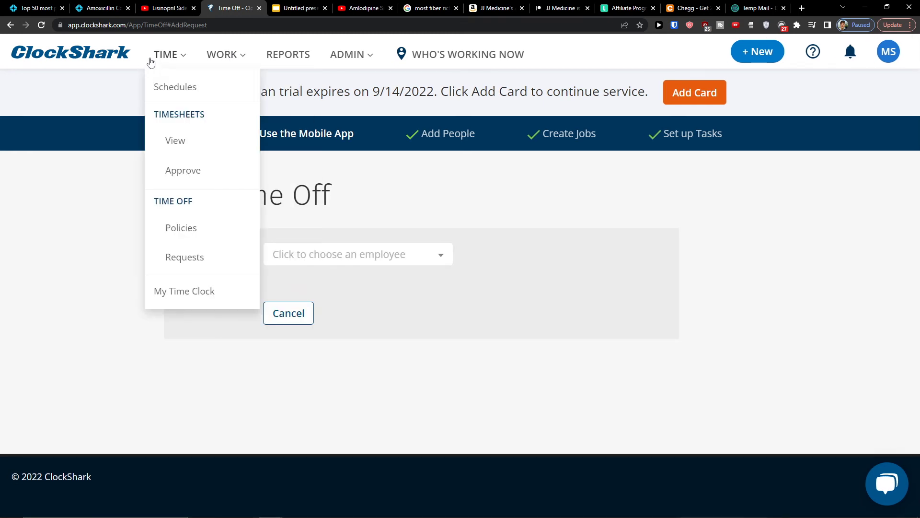
# Step: On My Time Clock, choose job Construction Work-1553 and task General Activity
pyautogui.moveTo(177, 59)
pyautogui.click(161, 290)
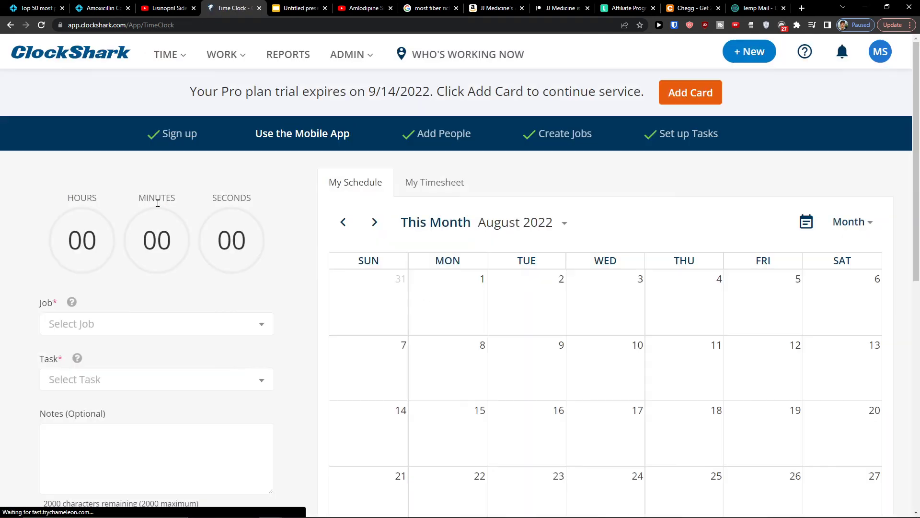
pyautogui.scroll(-1, 334, 298)
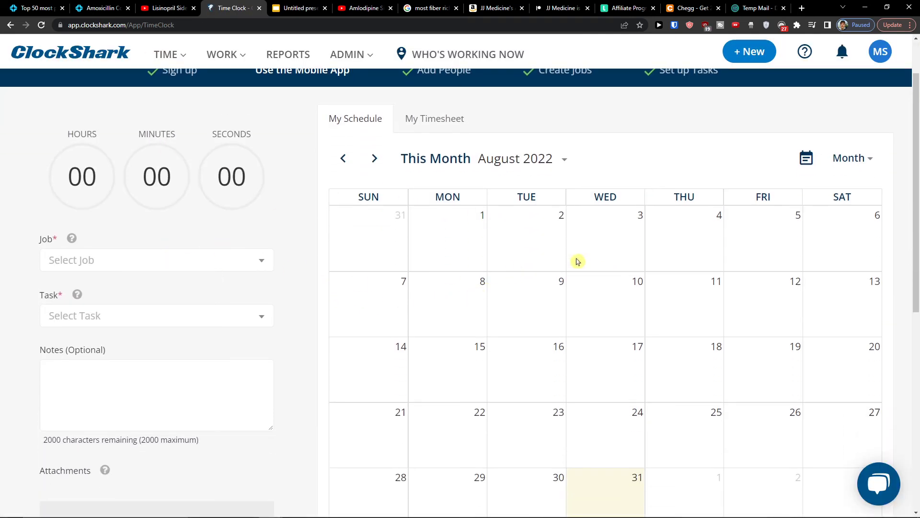
pyautogui.scroll(-1, 577, 261)
pyautogui.click(95, 189)
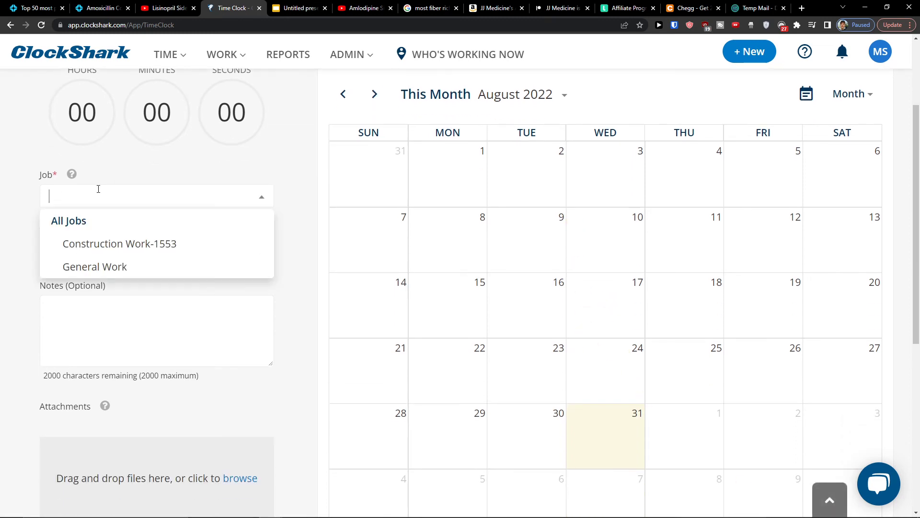
pyautogui.click(96, 242)
pyautogui.click(87, 249)
pyautogui.click(95, 303)
# Step: Clock in so the timer starts running on the chosen job and task
pyautogui.scroll(-1, 117, 287)
pyautogui.scroll(3, 128, 118)
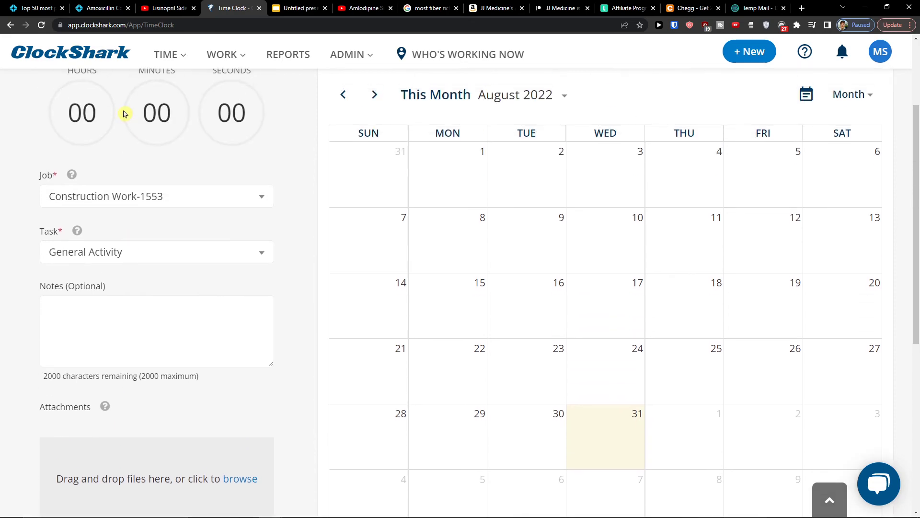
pyautogui.scroll(-5, 81, 343)
pyautogui.click(94, 366)
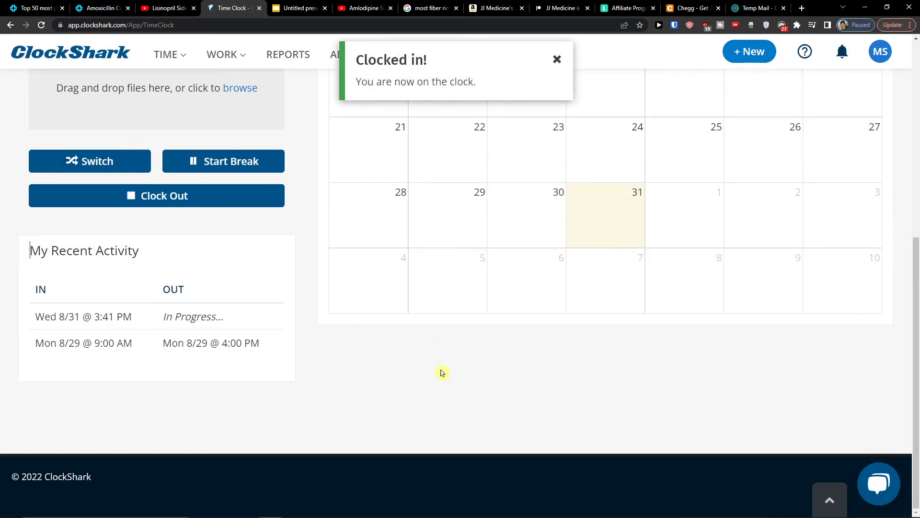
pyautogui.scroll(5, 442, 372)
pyautogui.scroll(1, 221, 115)
pyautogui.scroll(-1, 216, 130)
pyautogui.scroll(-4, 214, 144)
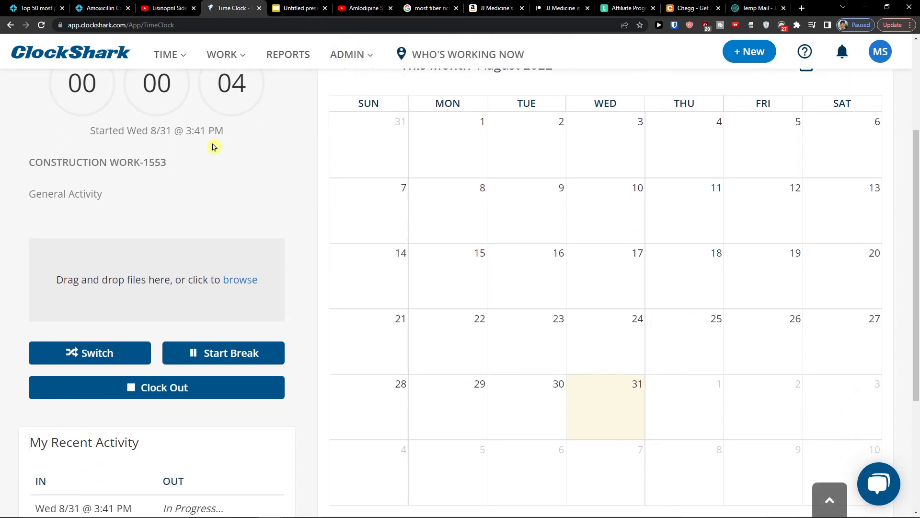
pyautogui.scroll(6, 206, 257)
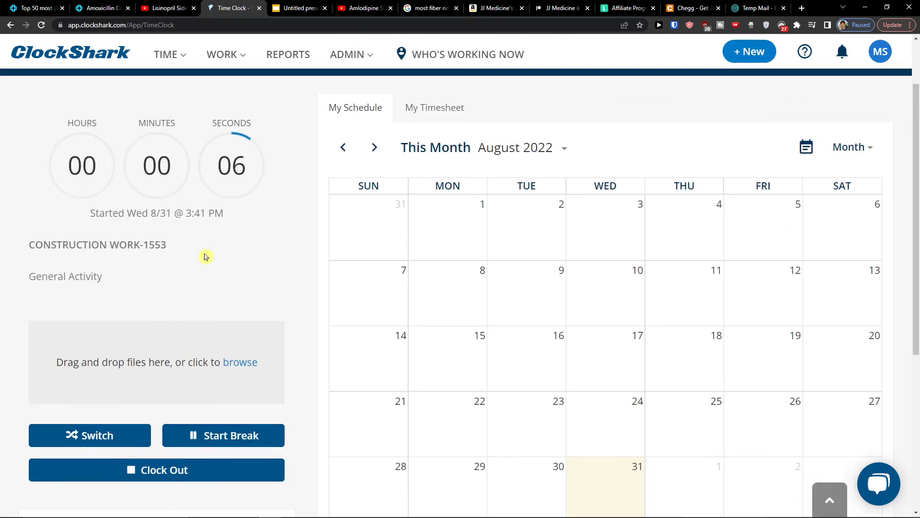
pyautogui.scroll(-1, 207, 255)
pyautogui.scroll(-2, 209, 255)
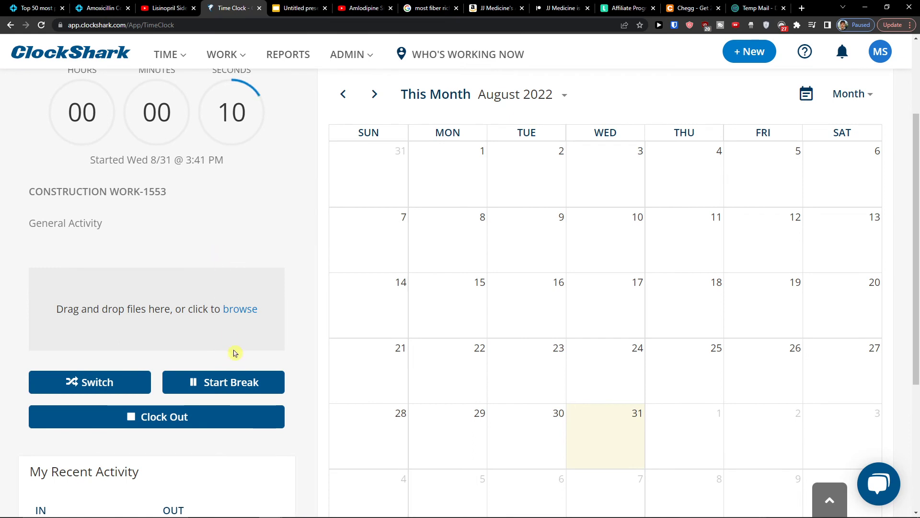
pyautogui.scroll(1, 233, 343)
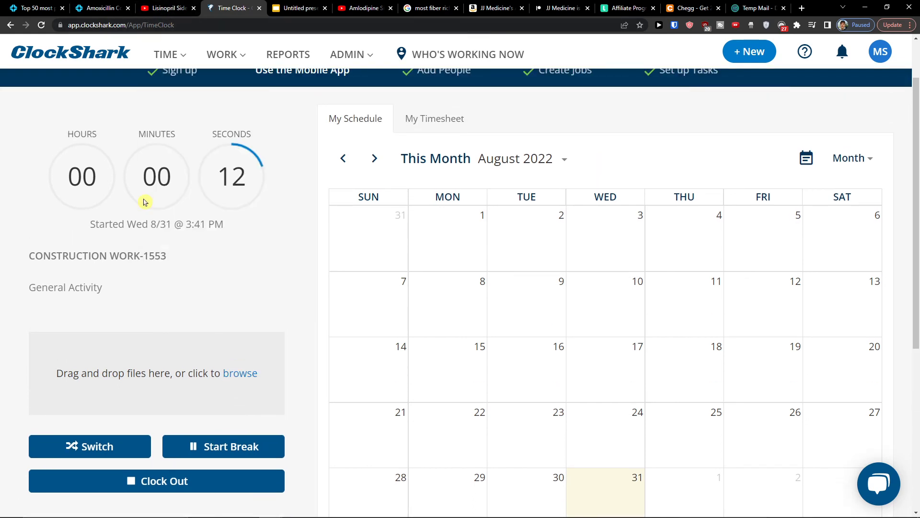
pyautogui.scroll(-1, 205, 349)
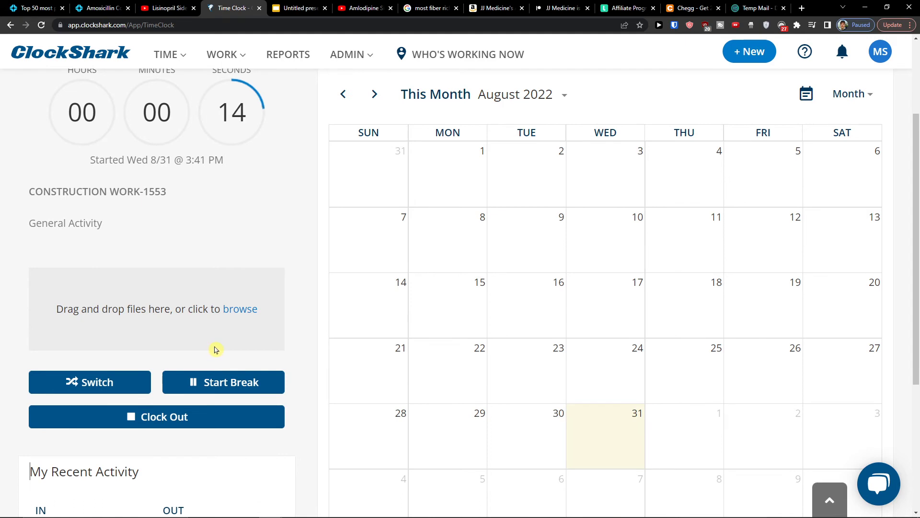
pyautogui.scroll(2, 214, 350)
pyautogui.moveTo(234, 67)
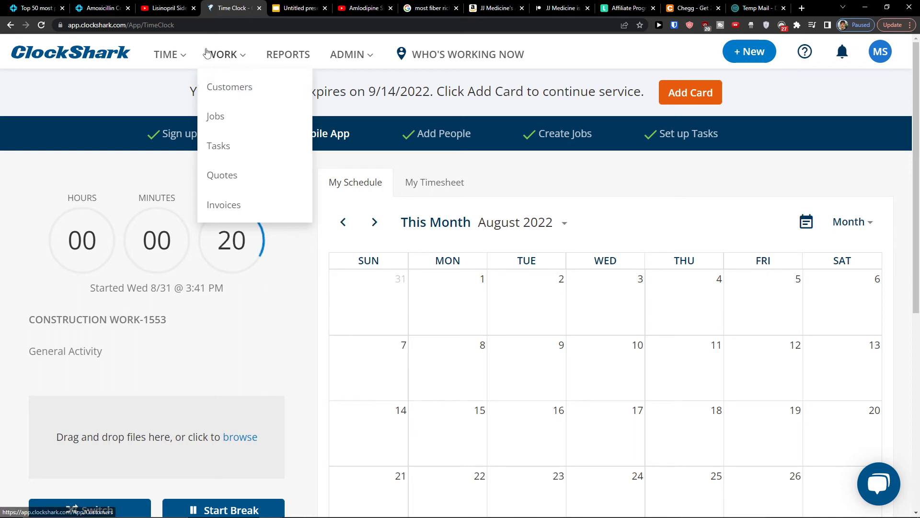
# Step: Check the Customers and Jobs lists, then open the Tasks list under WORK
pyautogui.moveTo(168, 56)
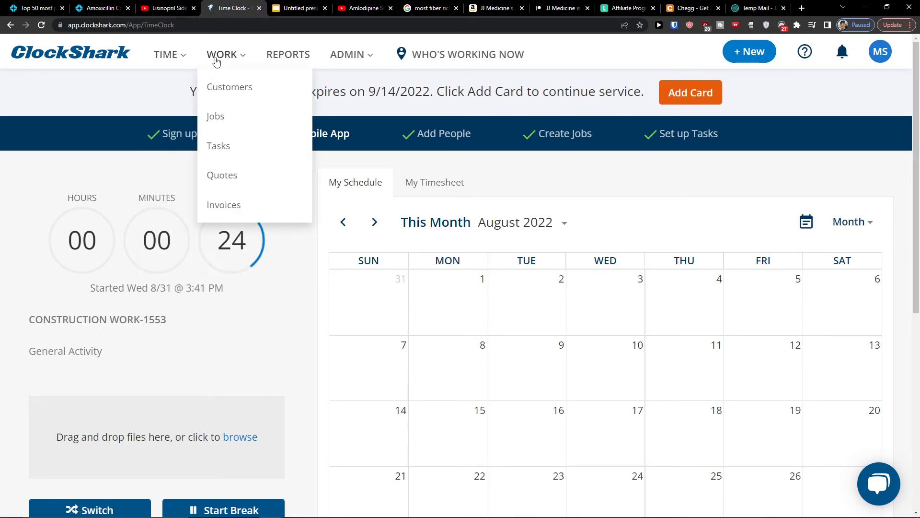
pyautogui.click(215, 84)
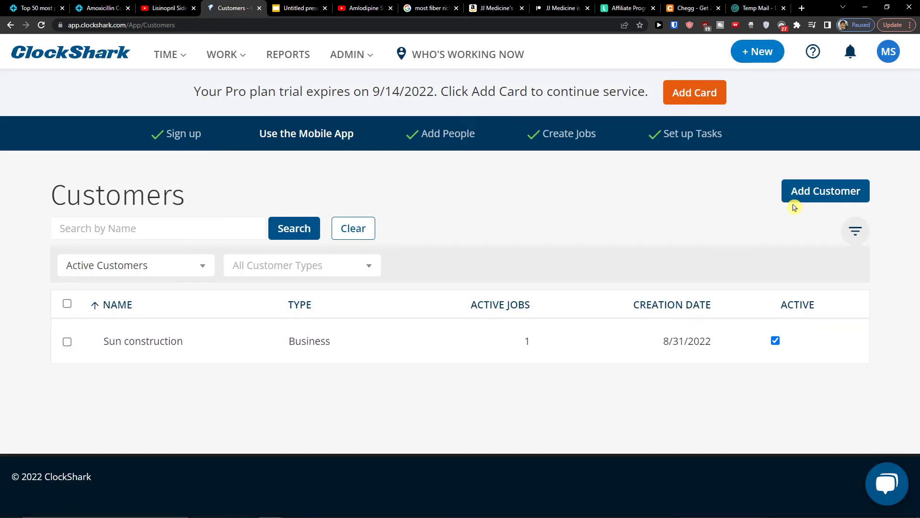
pyautogui.moveTo(219, 65)
pyautogui.click(213, 111)
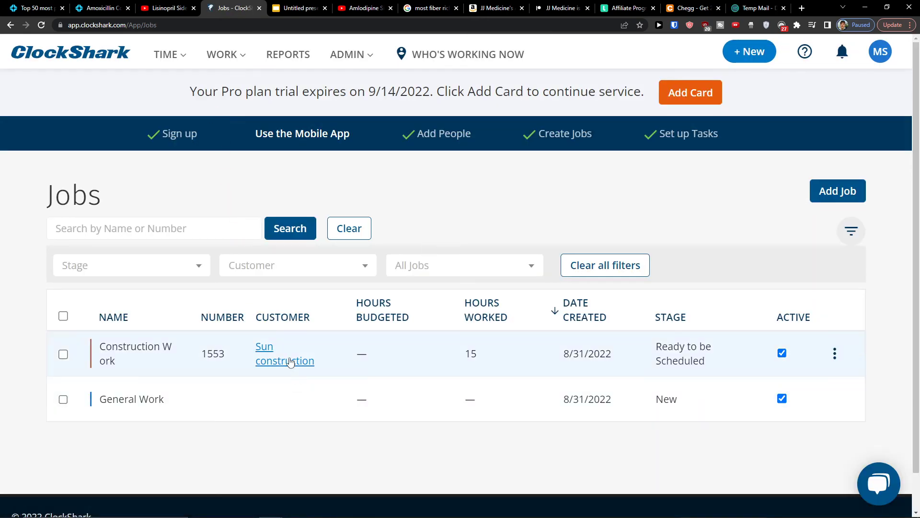
pyautogui.click(224, 54)
pyautogui.click(229, 146)
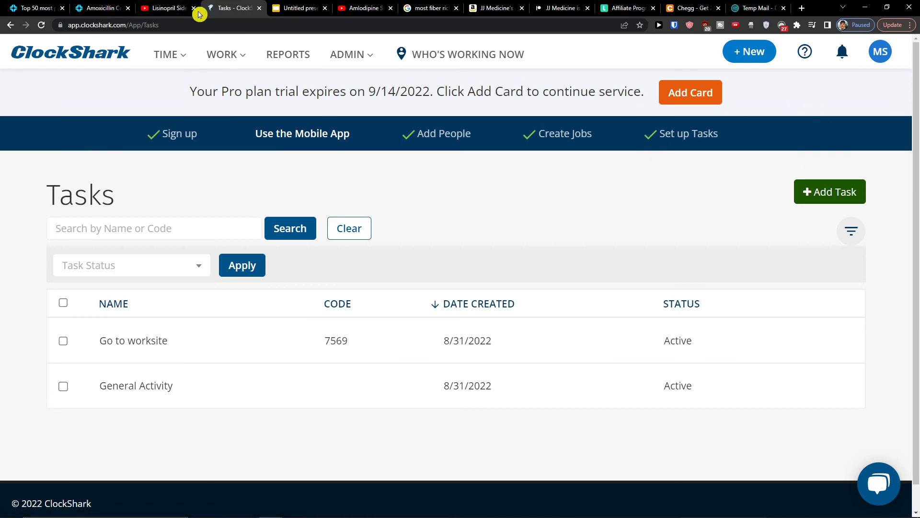
pyautogui.moveTo(218, 62)
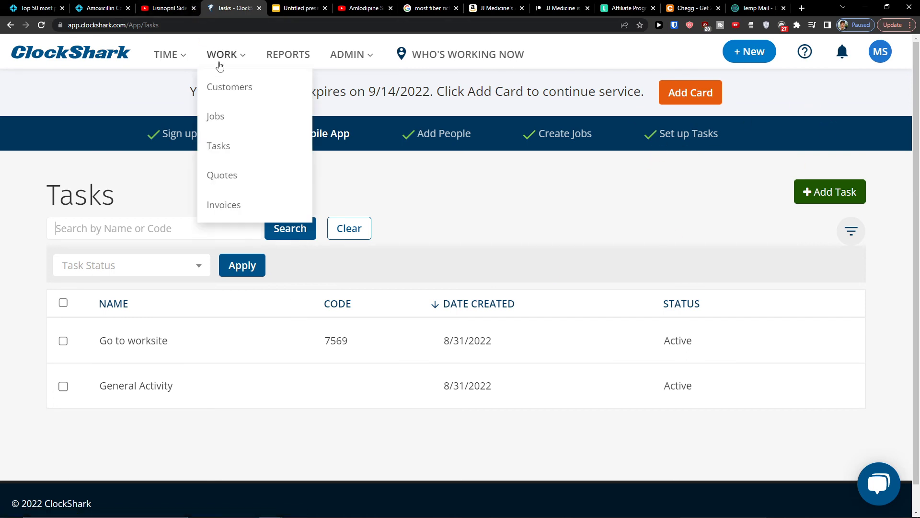
# Step: Start a new quote from the Quotes list for customer Sun construction
pyautogui.click(242, 180)
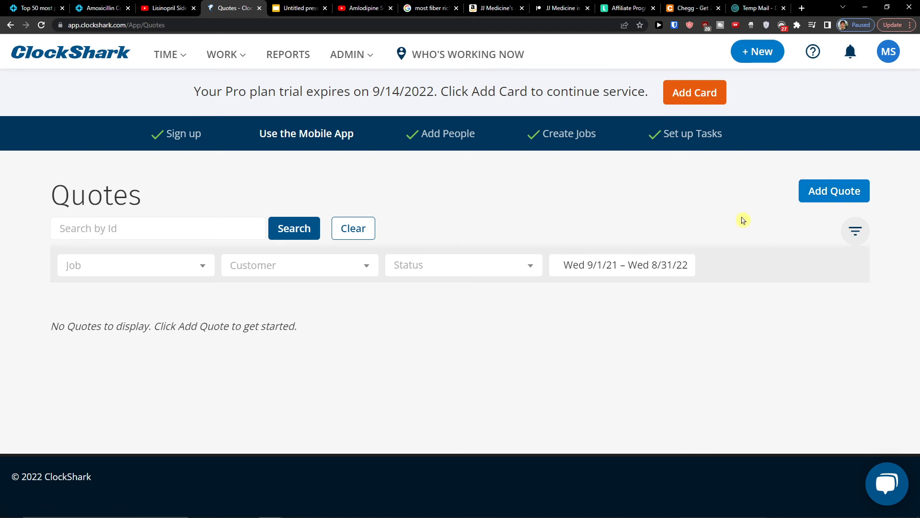
pyautogui.click(813, 202)
pyautogui.scroll(-2, 403, 232)
pyautogui.click(323, 266)
pyautogui.click(278, 340)
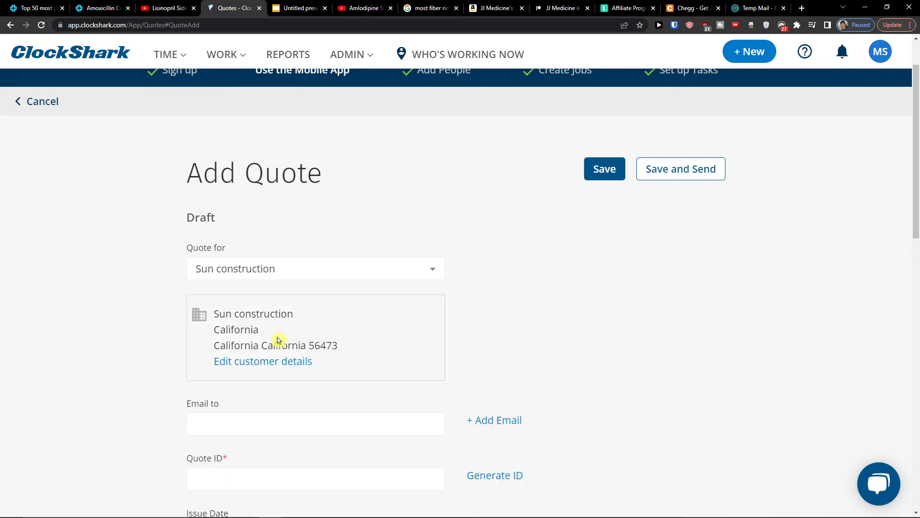
# Step: Add a construction concrete line item with quantity 5 and rate 100
pyautogui.scroll(-4, 171, 345)
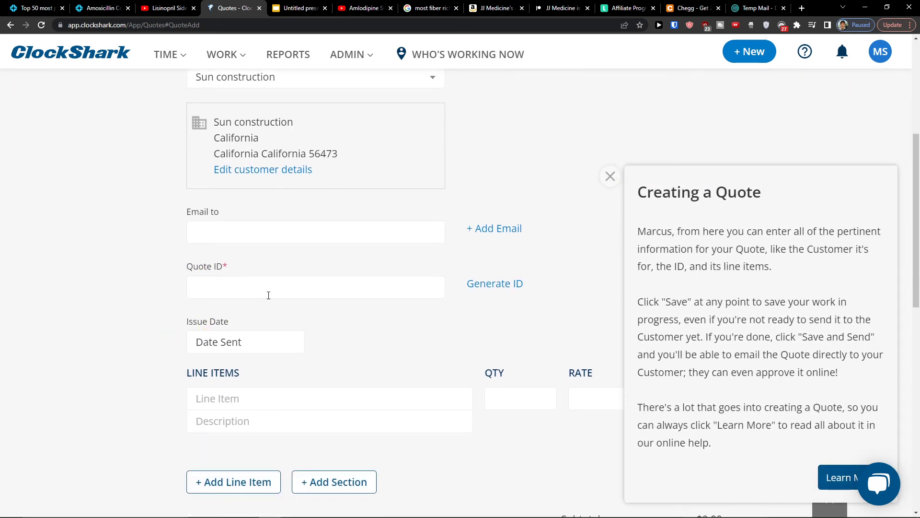
pyautogui.scroll(-1, 373, 354)
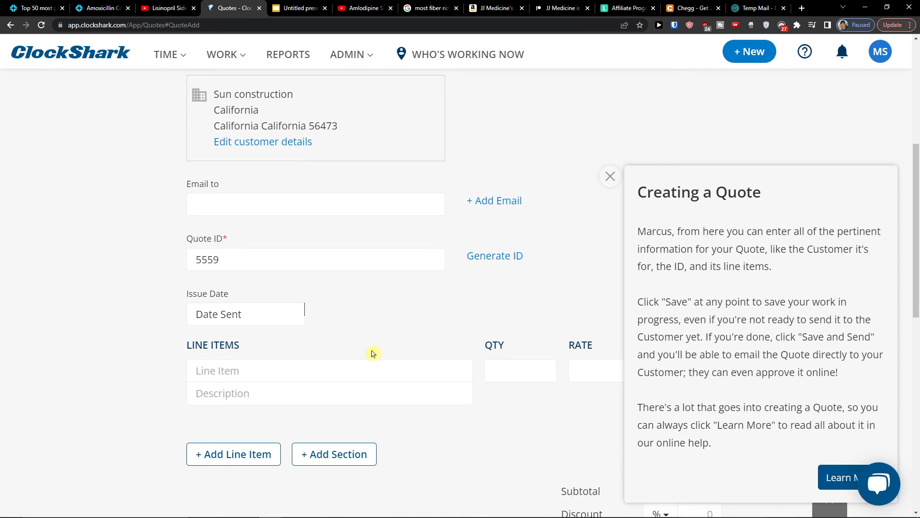
pyautogui.click(374, 338)
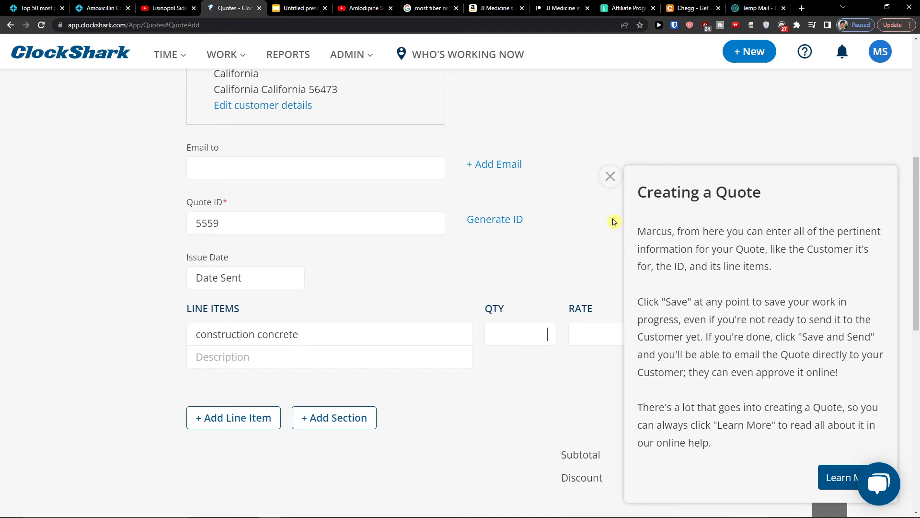
pyautogui.click(610, 176)
pyautogui.click(512, 330)
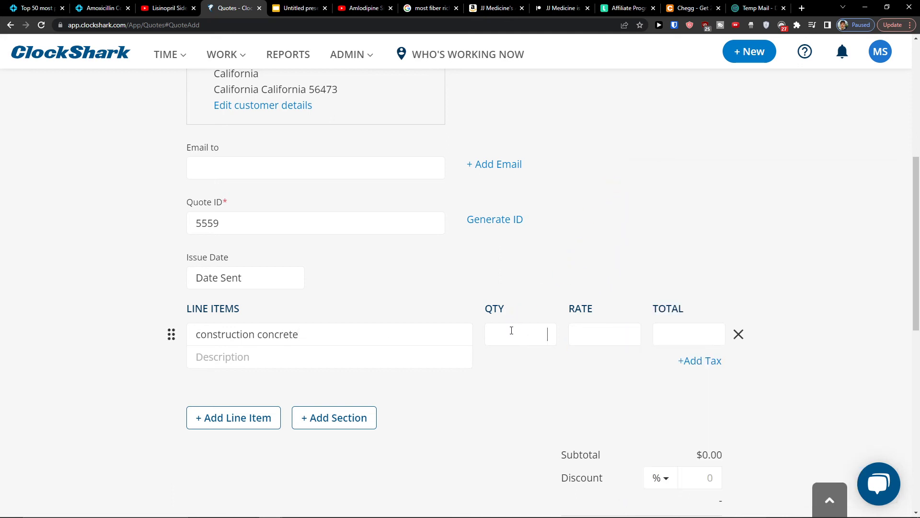
pyautogui.click(607, 334)
pyautogui.write('100')
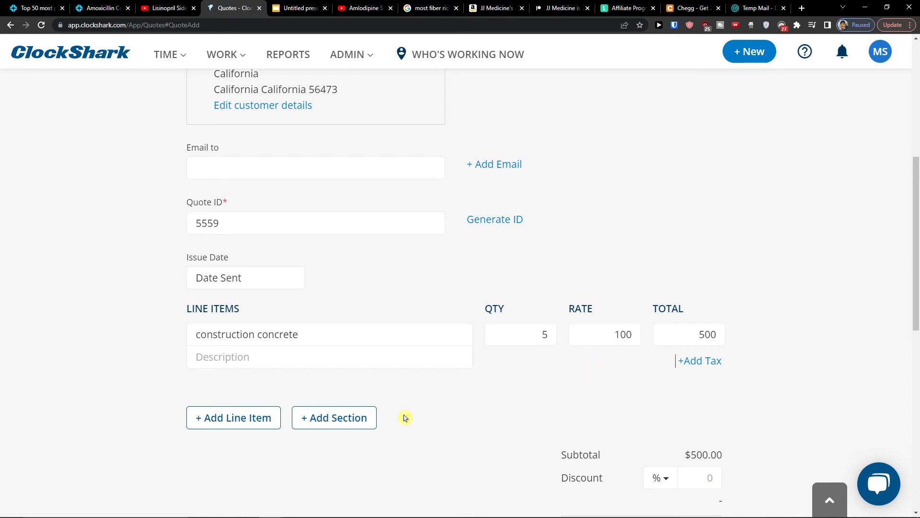
# Step: Save quote 5559 as a $500 draft
pyautogui.scroll(-3, 314, 417)
pyautogui.scroll(-7, 460, 416)
pyautogui.scroll(3, 422, 412)
pyautogui.scroll(-2, 421, 416)
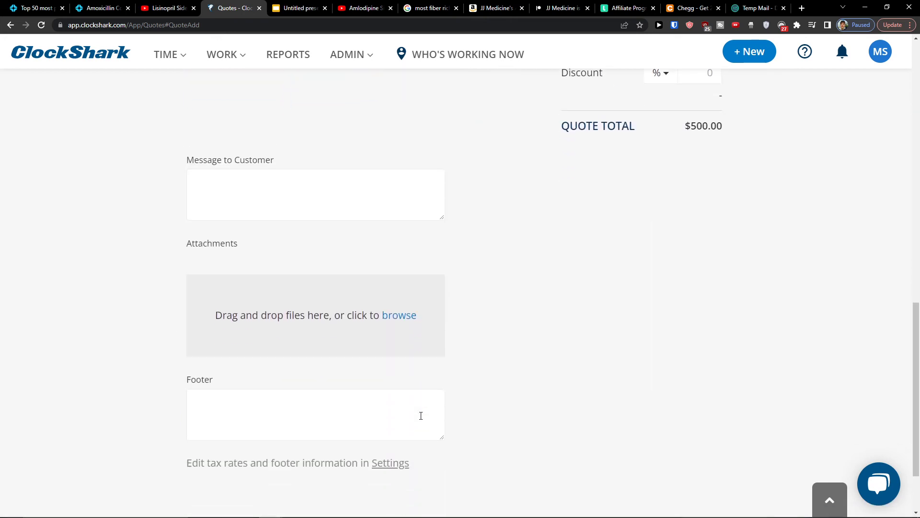
pyautogui.scroll(10, 407, 419)
pyautogui.scroll(3, 576, 330)
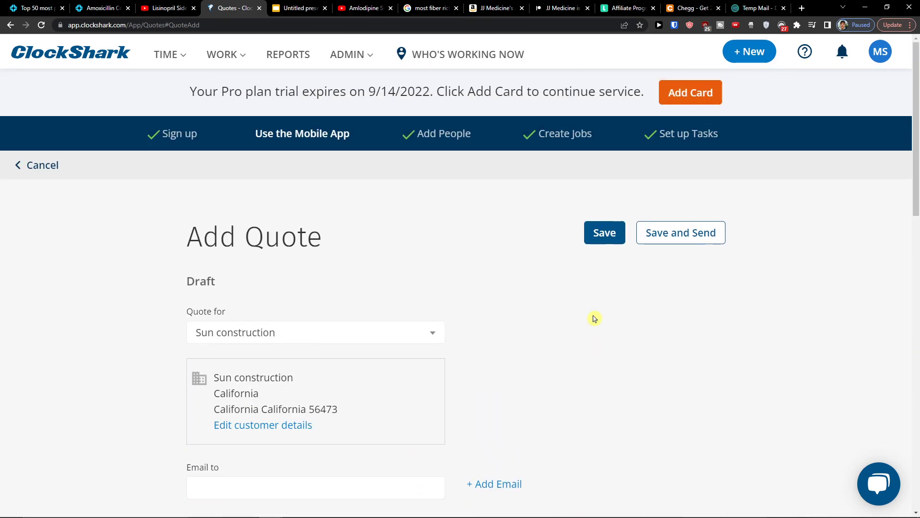
pyautogui.click(608, 241)
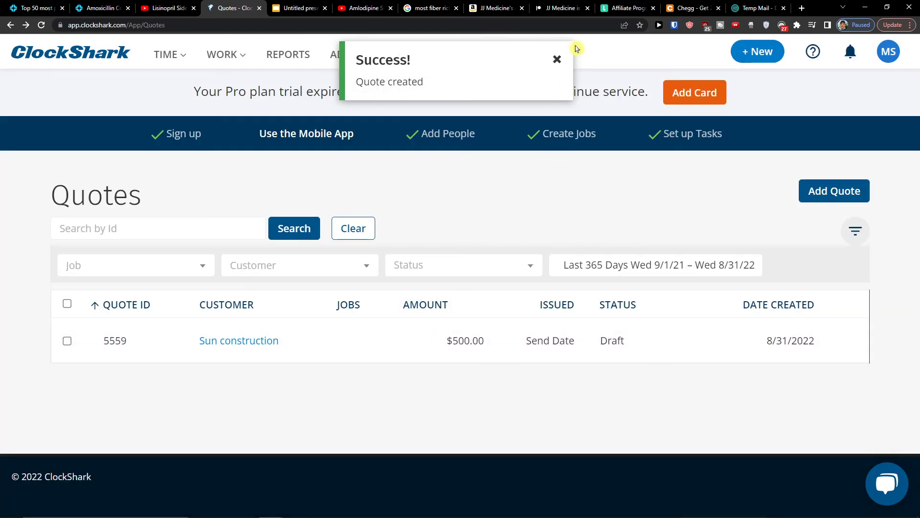
# Step: Start a new invoice from the Invoices list, billed to Sun construction
pyautogui.click(556, 59)
pyautogui.click(223, 54)
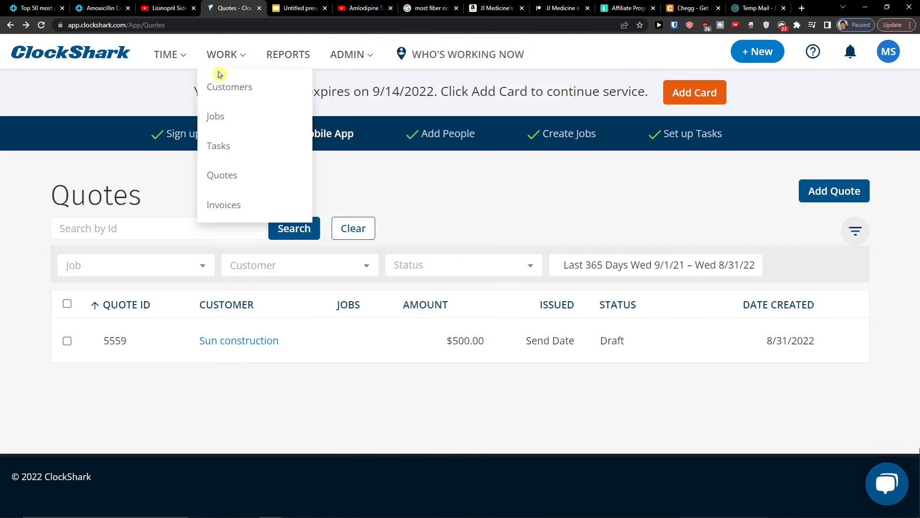
pyautogui.click(242, 206)
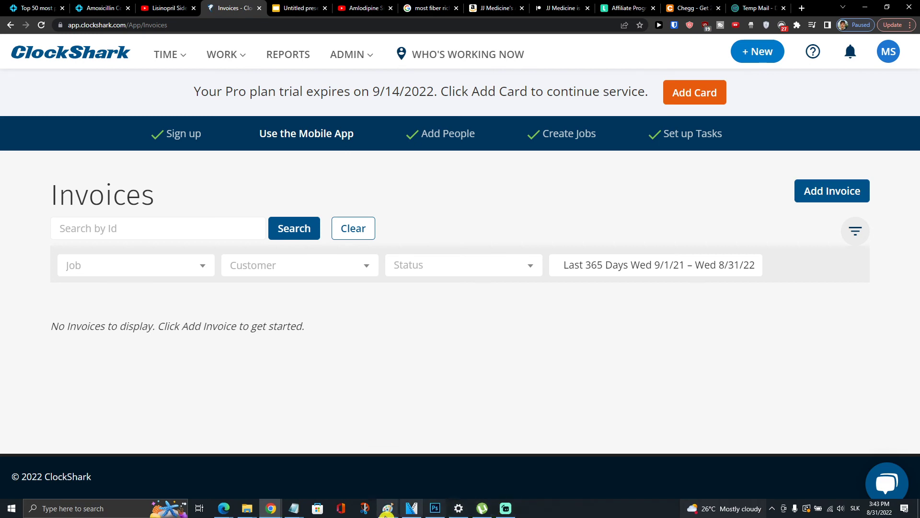
pyautogui.click(840, 196)
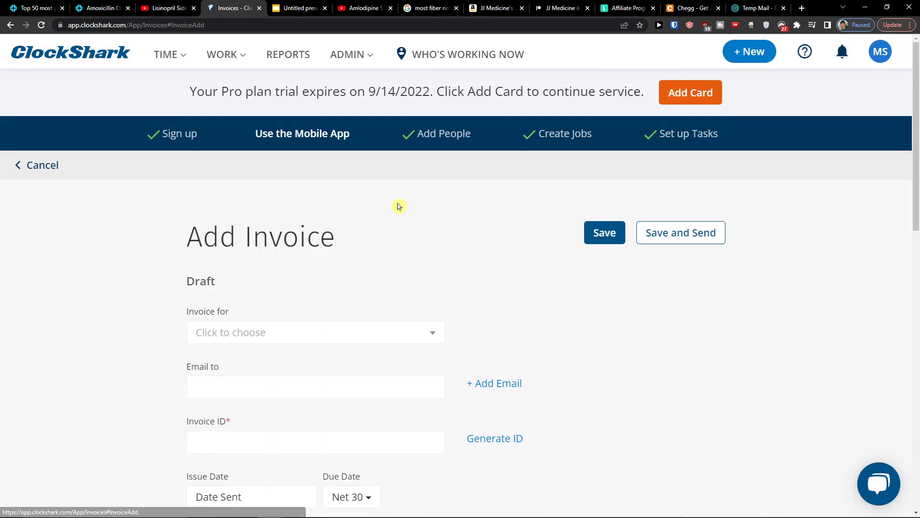
pyautogui.scroll(-1, 431, 211)
pyautogui.scroll(-2, 361, 224)
pyautogui.click(324, 140)
pyautogui.click(298, 195)
pyautogui.click(290, 140)
pyautogui.click(243, 220)
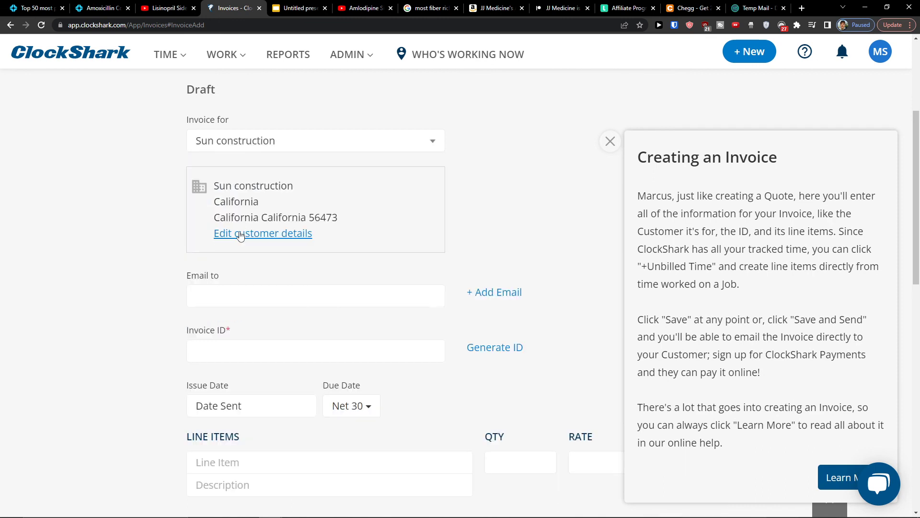
# Step: Enter invoice ID 88957 and a Concrete line item, 50 at 100
pyautogui.click(220, 343)
pyautogui.scroll(-1, 272, 355)
pyautogui.write('88957')
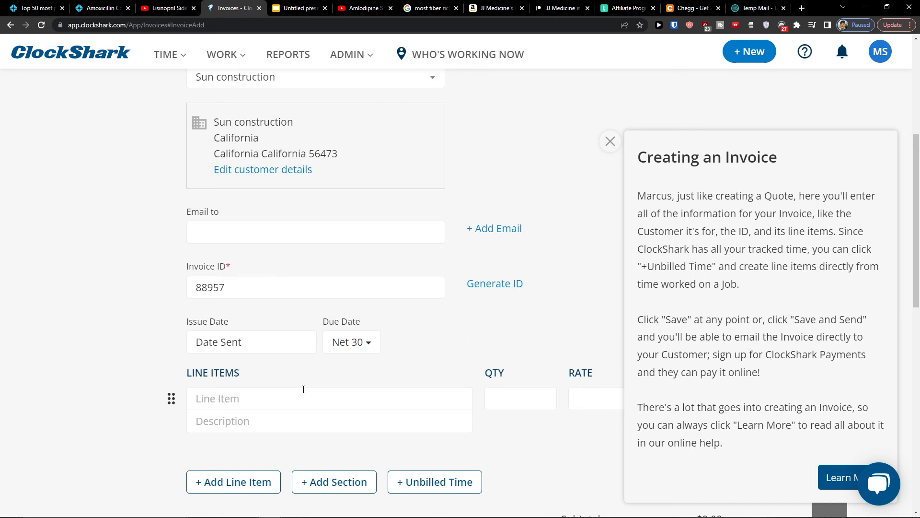
pyautogui.write('C')
pyautogui.click(584, 388)
# Step: Save the $5,000 invoice as a draft
pyautogui.click(610, 140)
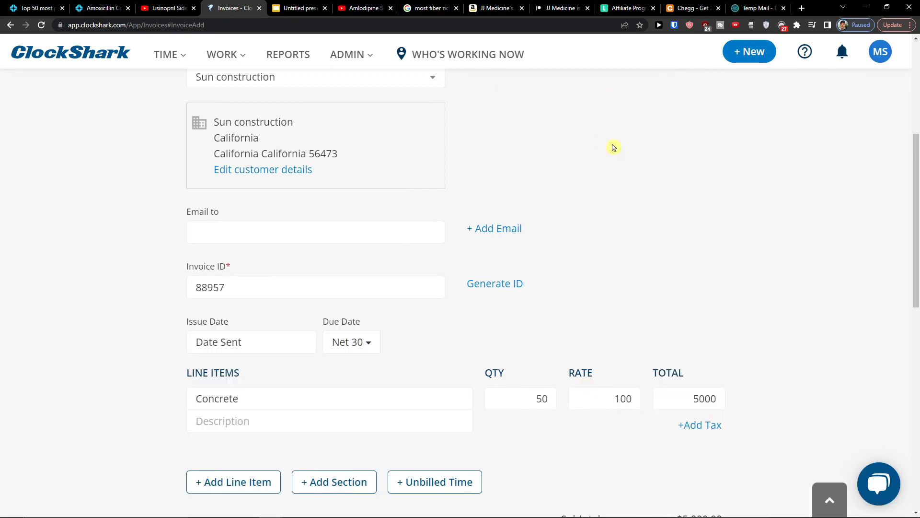
pyautogui.scroll(-3, 602, 142)
pyautogui.scroll(-2, 558, 158)
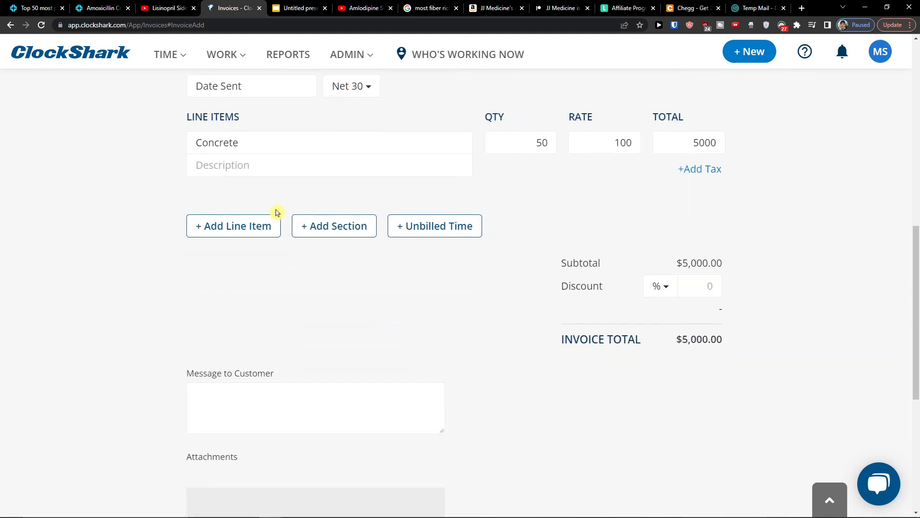
pyautogui.scroll(-3, 441, 242)
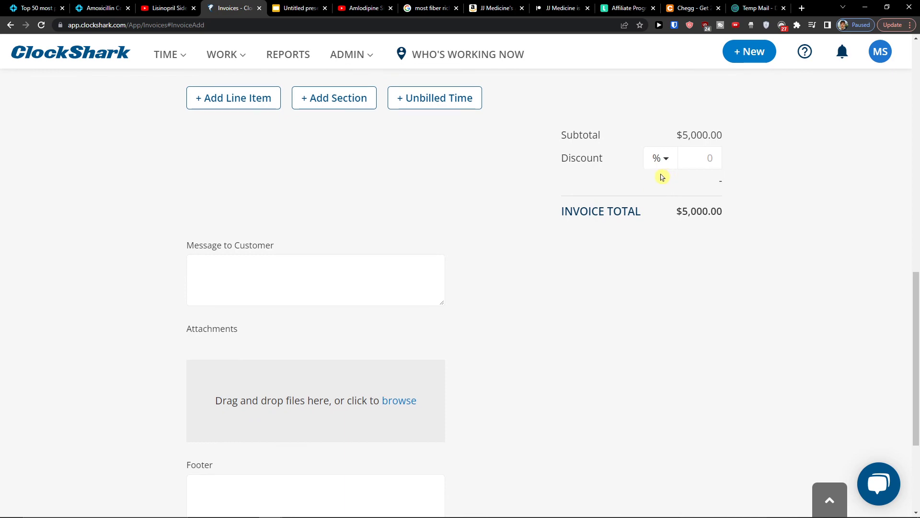
pyautogui.scroll(-3, 599, 205)
pyautogui.scroll(15, 666, 261)
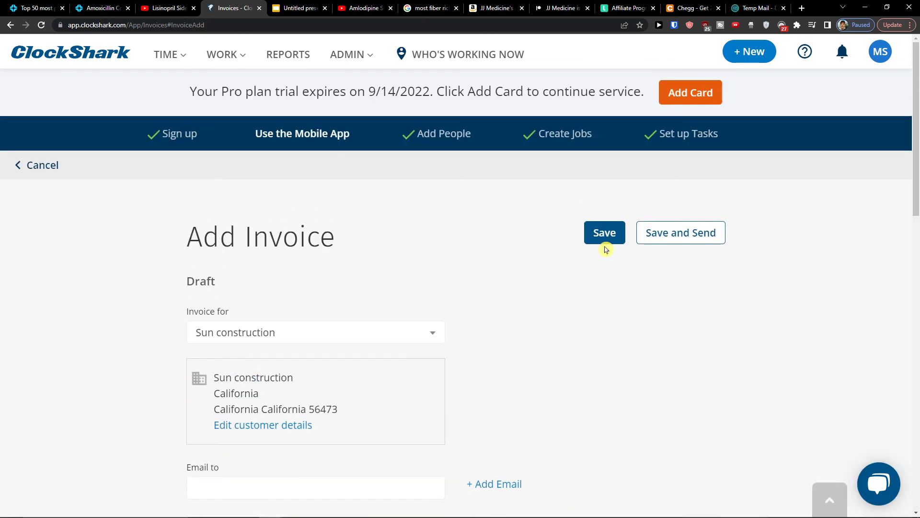
pyautogui.click(608, 233)
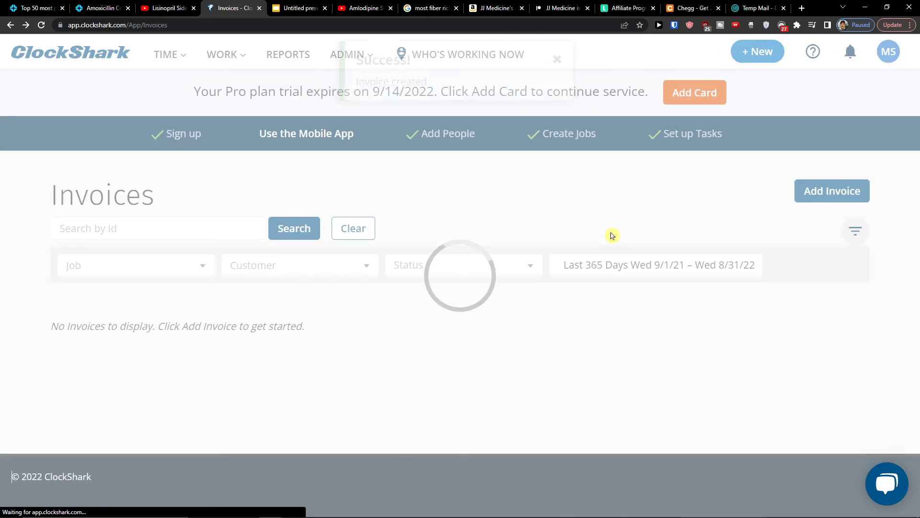
# Step: Look through the Reports overview page
pyautogui.click(555, 62)
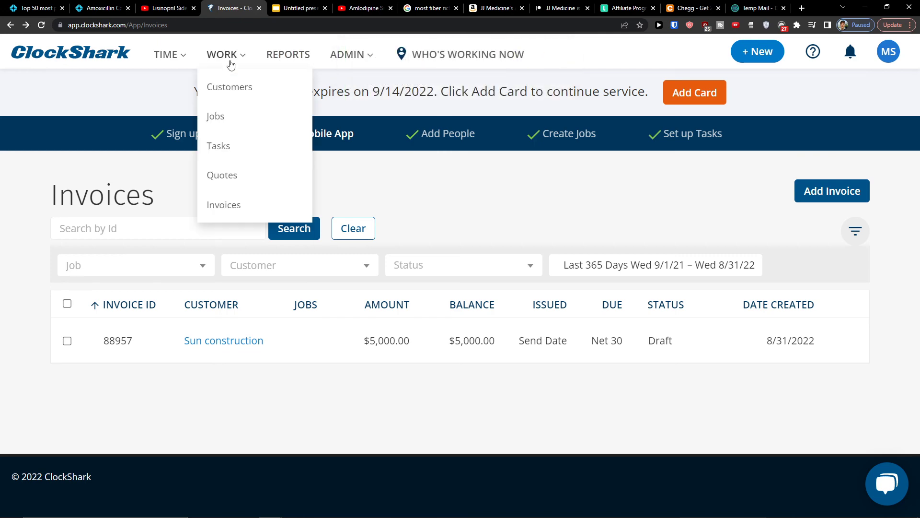
pyautogui.click(289, 56)
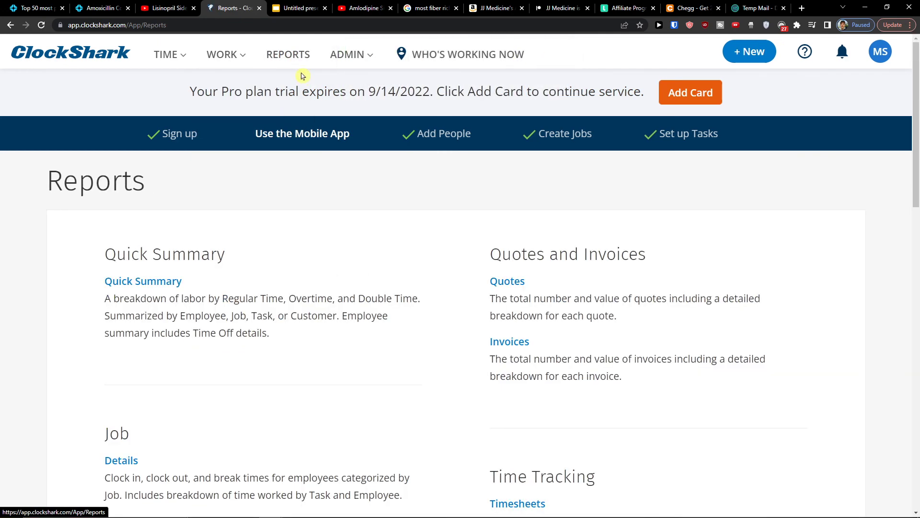
pyautogui.scroll(-1, 417, 388)
pyautogui.scroll(-1, 417, 388)
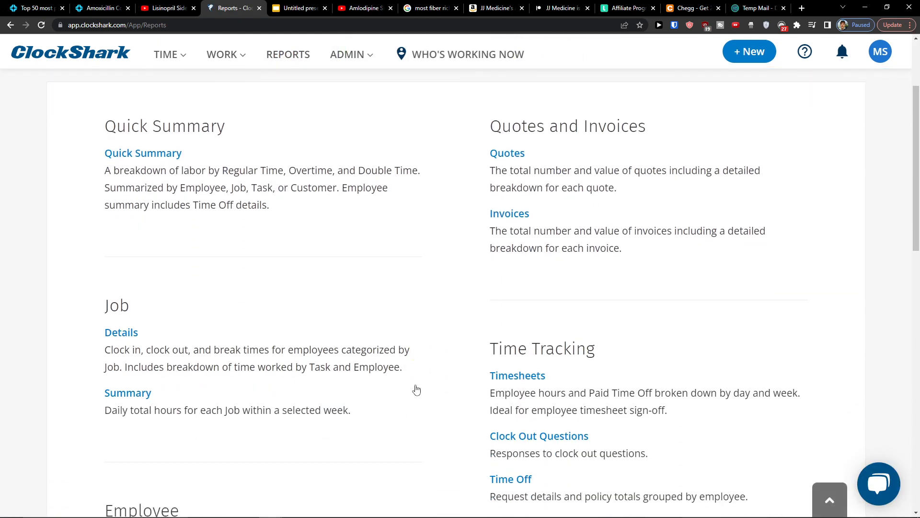
pyautogui.scroll(-1, 417, 386)
pyautogui.scroll(-2, 417, 385)
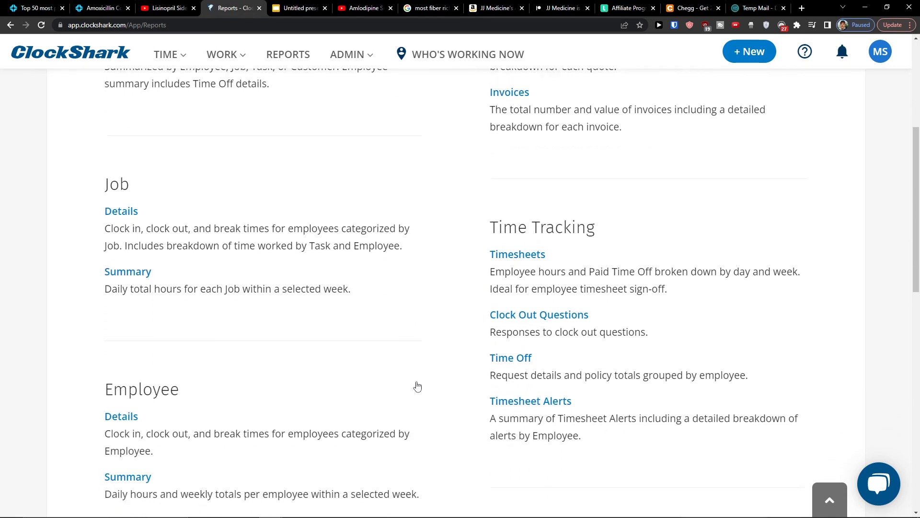
pyautogui.scroll(2, 420, 379)
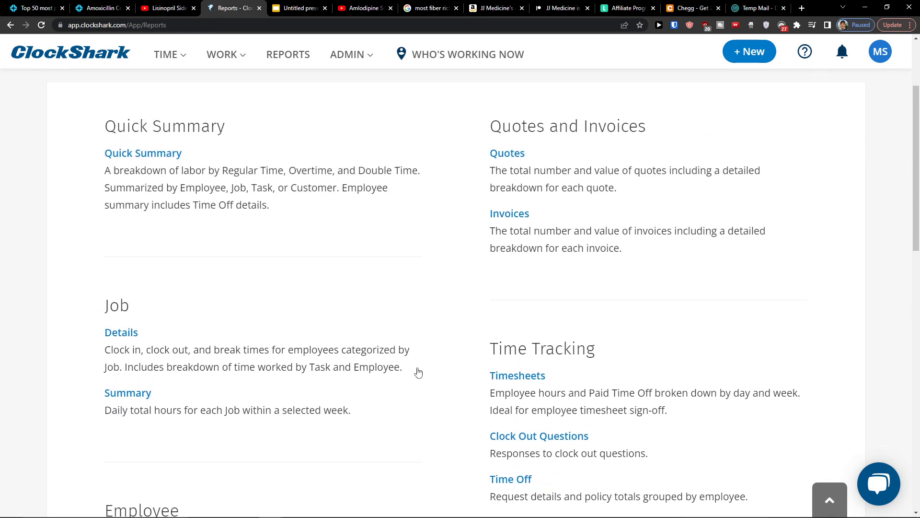
pyautogui.scroll(2, 418, 372)
# Step: Visit the Employees, Departments and Locations pages from the ADMIN menu
pyautogui.click(355, 46)
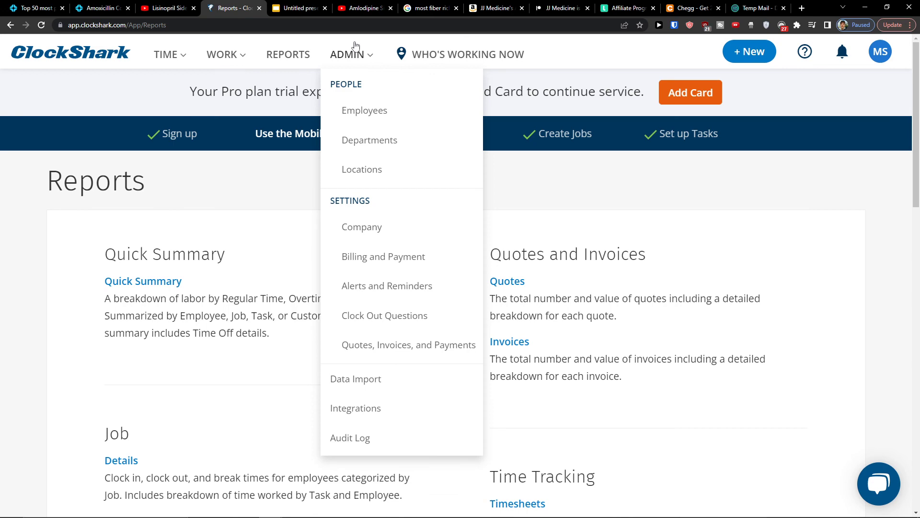
pyautogui.click(373, 116)
pyautogui.moveTo(358, 68)
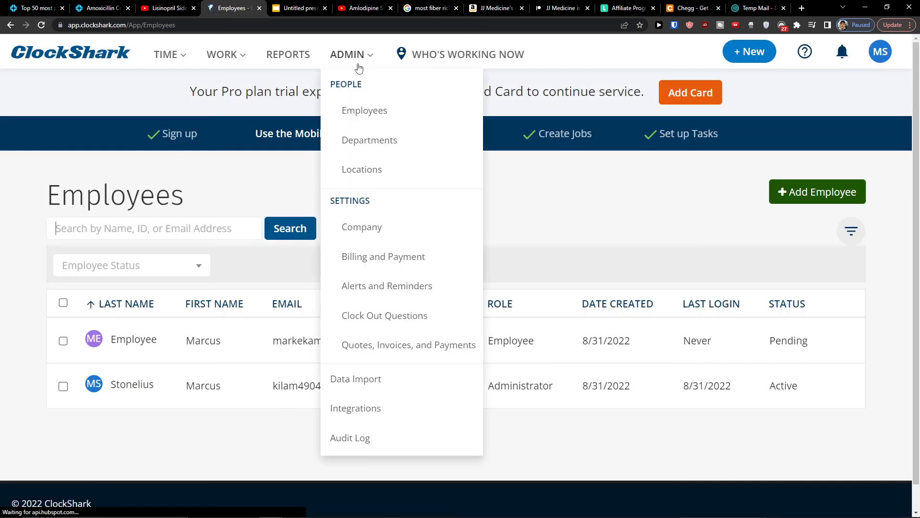
pyautogui.click(378, 139)
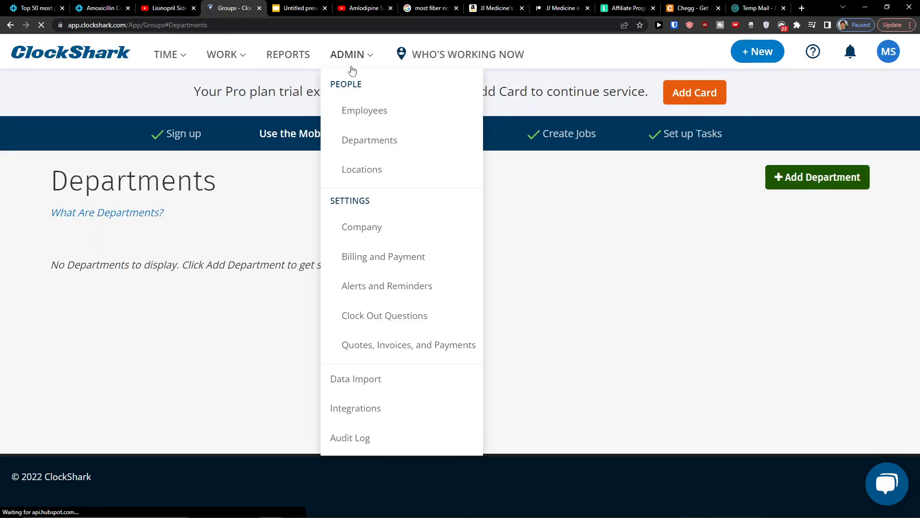
pyautogui.click(358, 168)
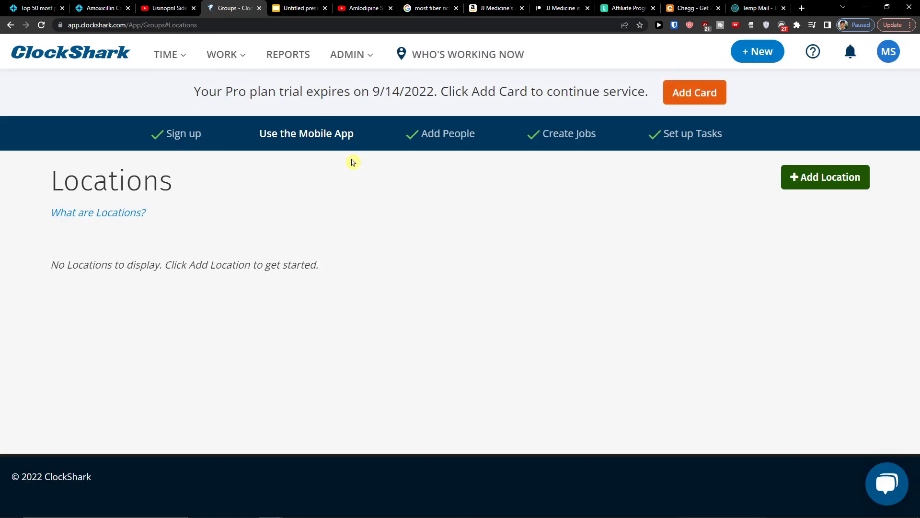
pyautogui.moveTo(366, 62)
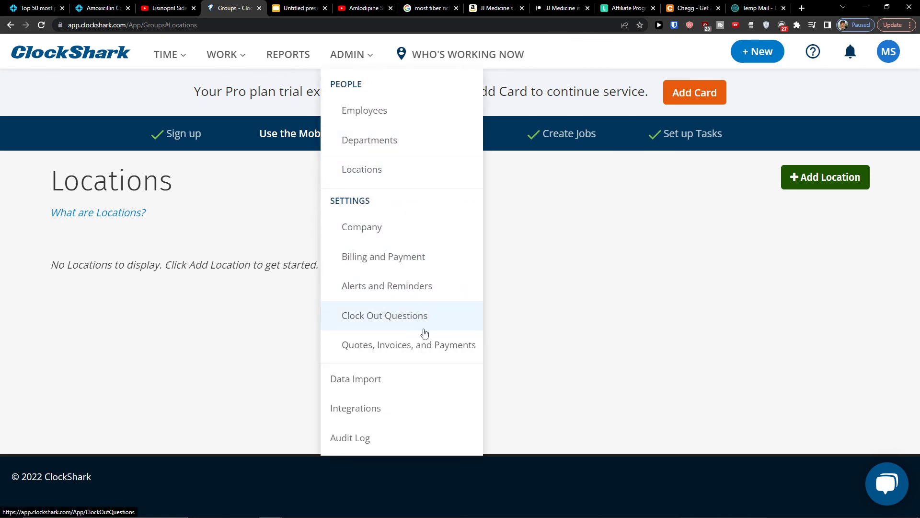
# Step: Show the Who's Working Now map with its tour dialog closed
pyautogui.click(434, 56)
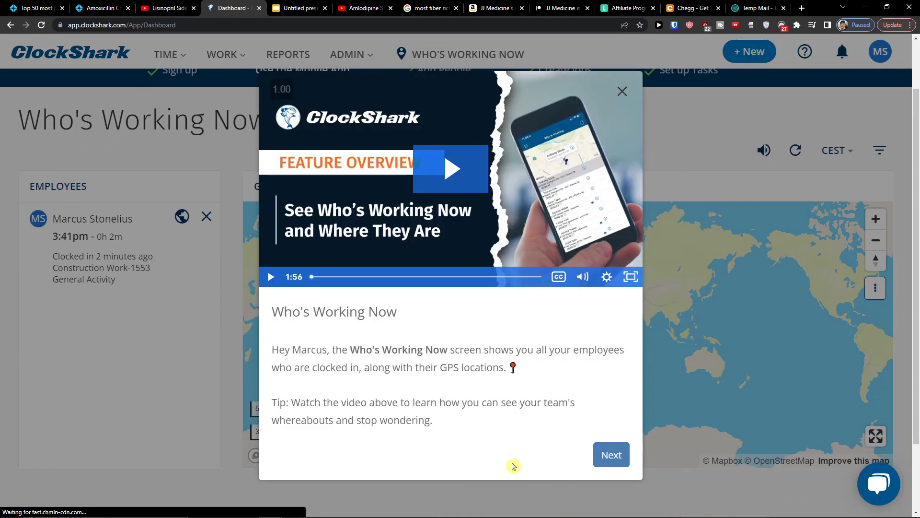
pyautogui.click(622, 93)
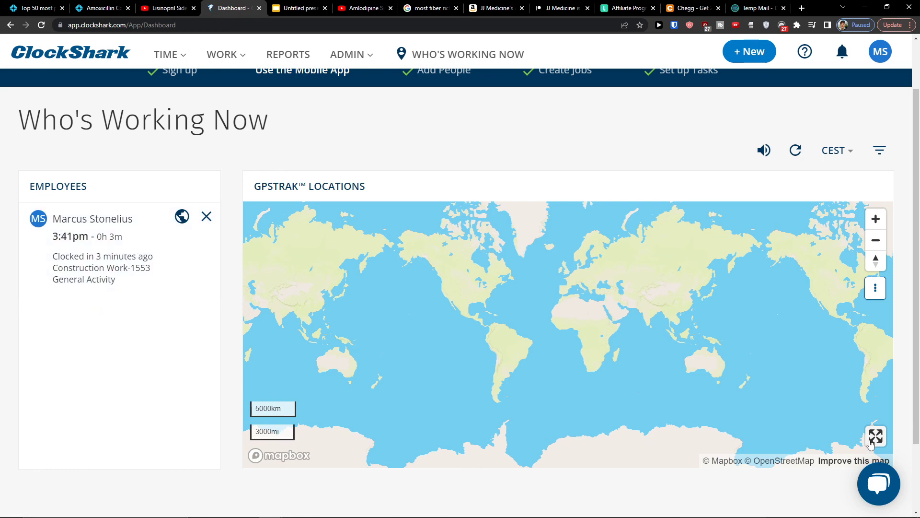
pyautogui.scroll(1, 652, 169)
pyautogui.scroll(-2, 649, 168)
pyautogui.scroll(3, 92, 422)
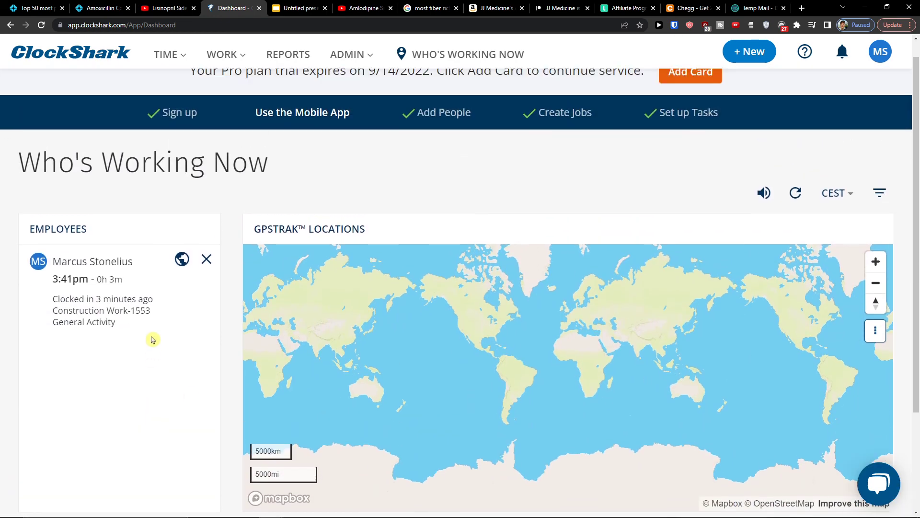
# Step: Reload Who's Working Now, then go to the Schedules page under TIME
pyautogui.click(443, 49)
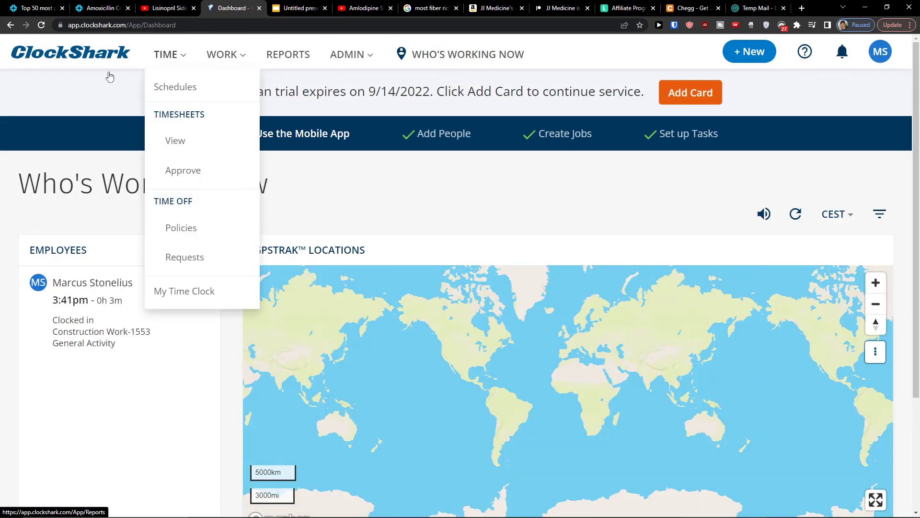
pyautogui.moveTo(179, 55)
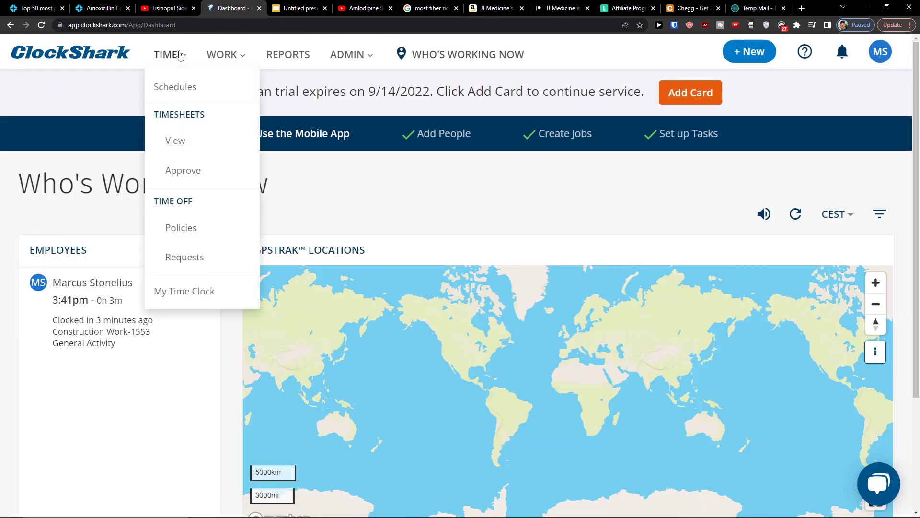
pyautogui.click(167, 87)
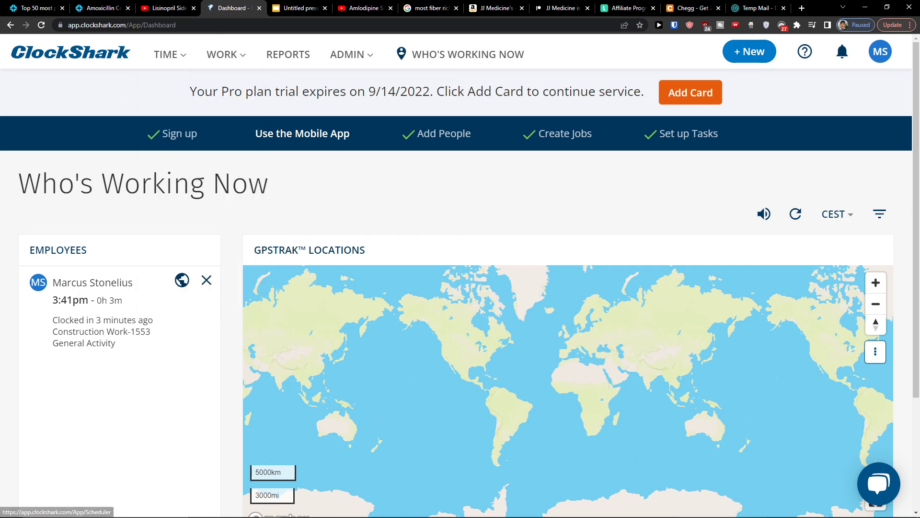